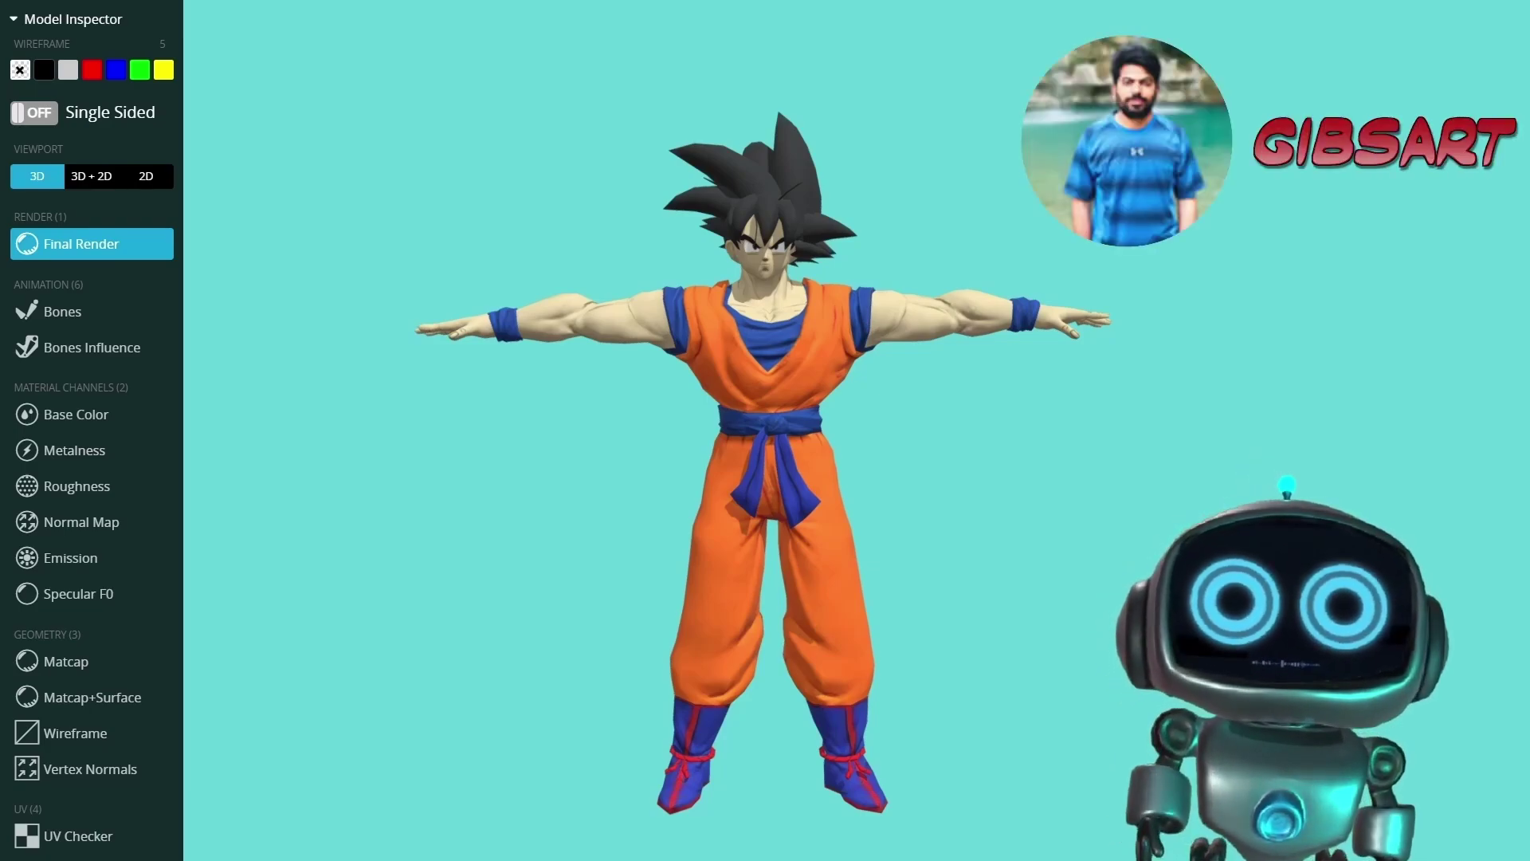
Step: Orbit the Goku model in Sketchfab's Base Color, Wireframe and Matcap+Surface inspector views
left_click_drag(1052, 459, 621, 481)
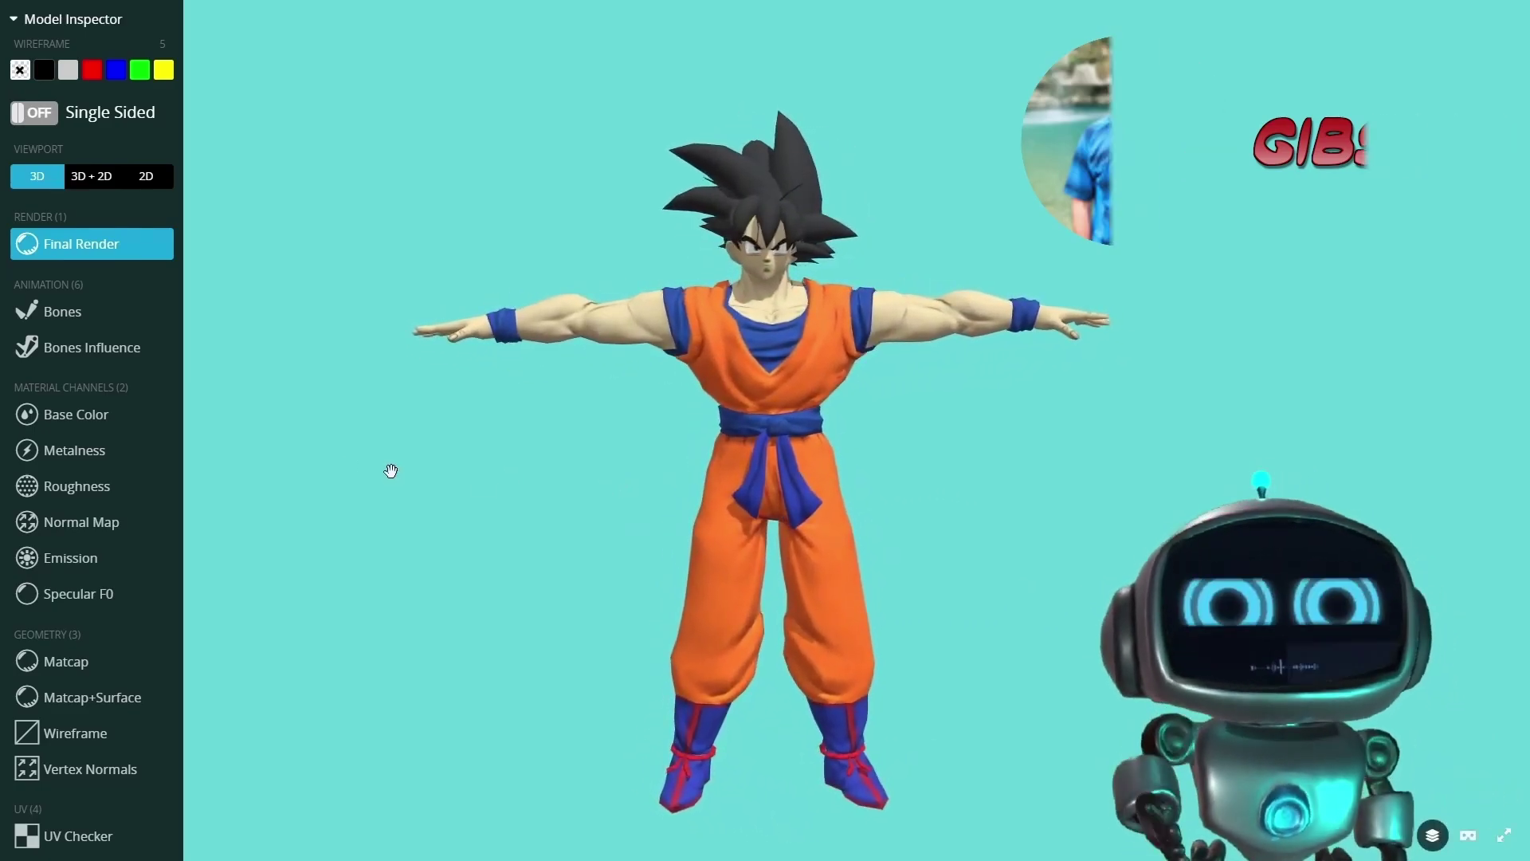
left_click(97, 424)
left_click_drag(457, 514, 735, 541)
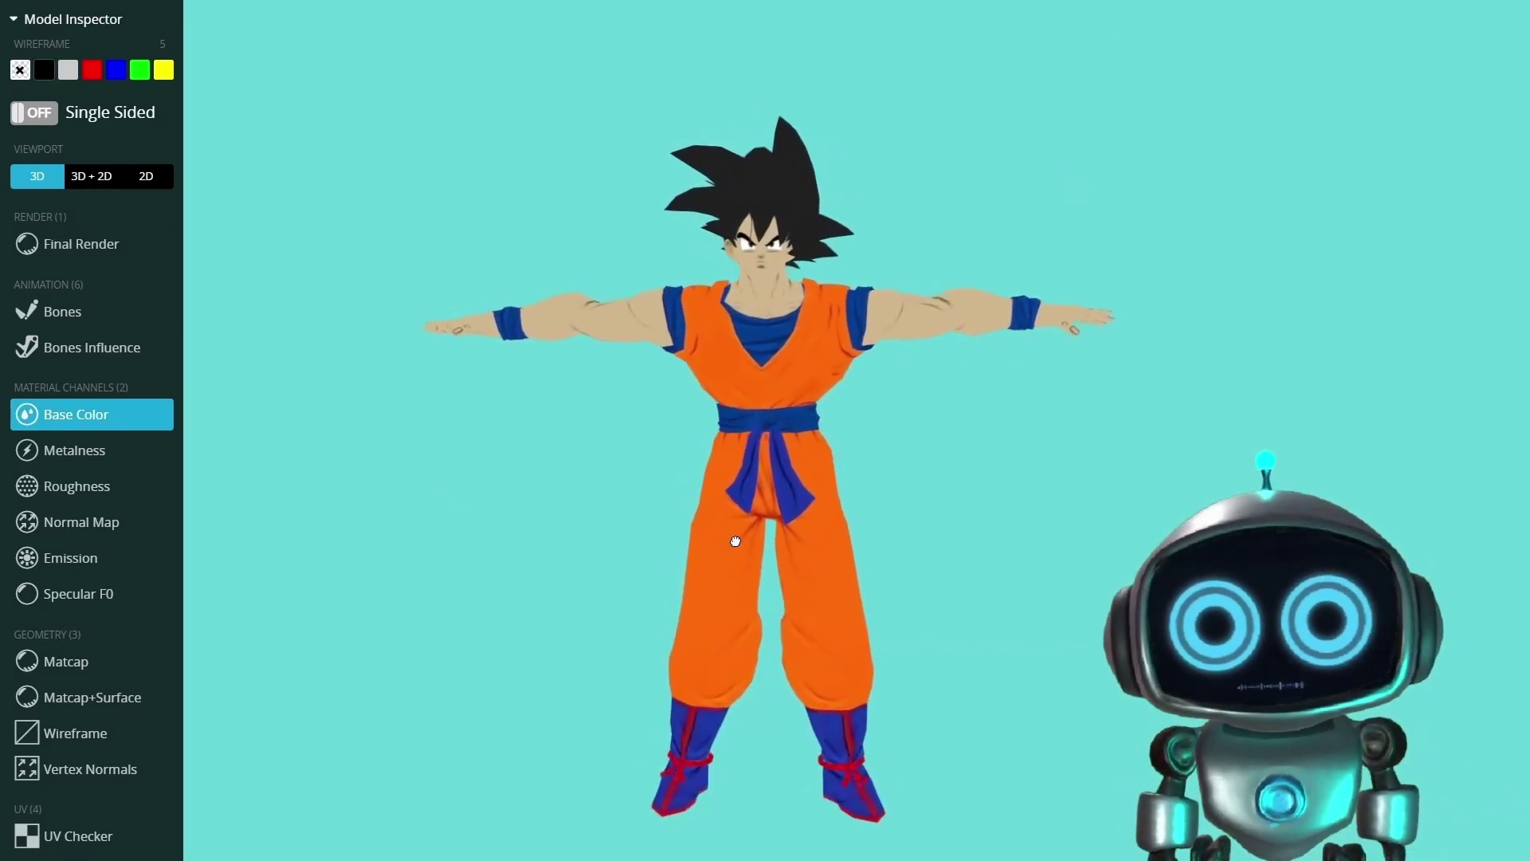
left_click(94, 735)
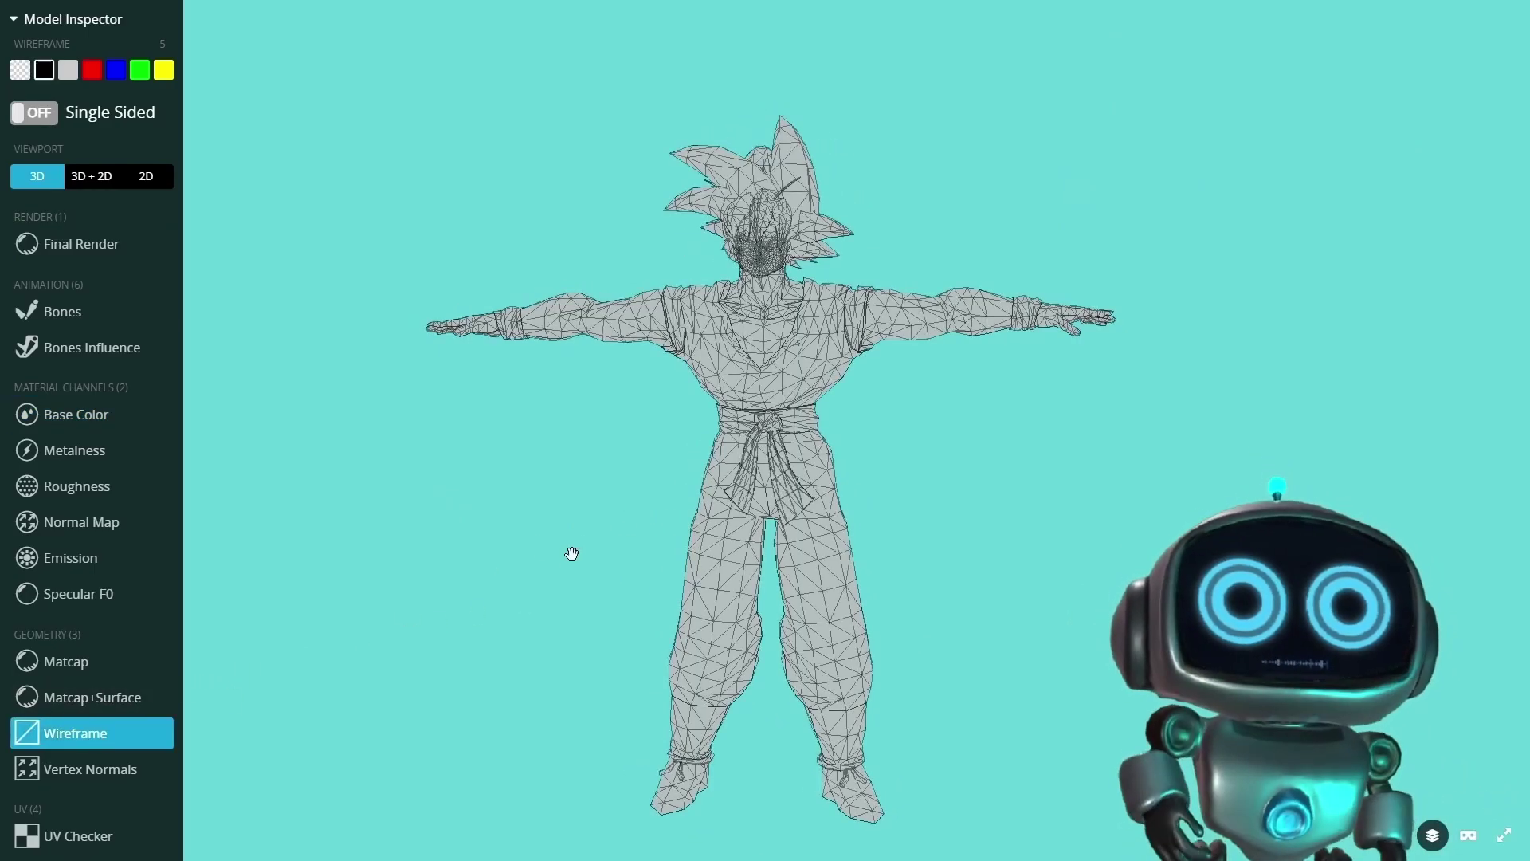
mouse_move(553, 553)
left_mouse_down()
mouse_move(615, 564)
mouse_move(547, 550)
left_mouse_up()
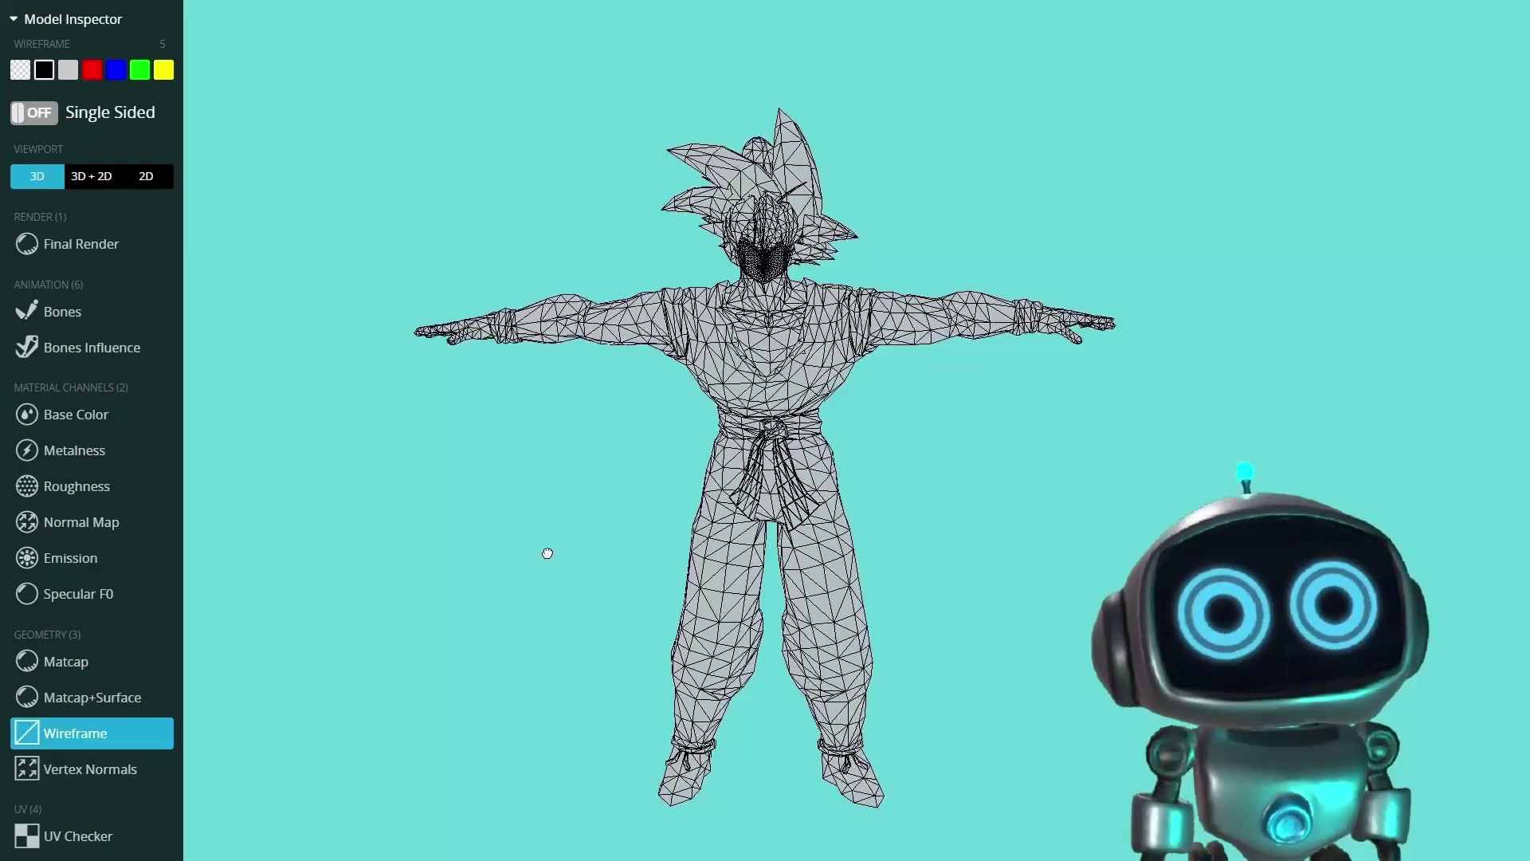
left_click(132, 696)
left_click_drag(547, 536, 554, 536)
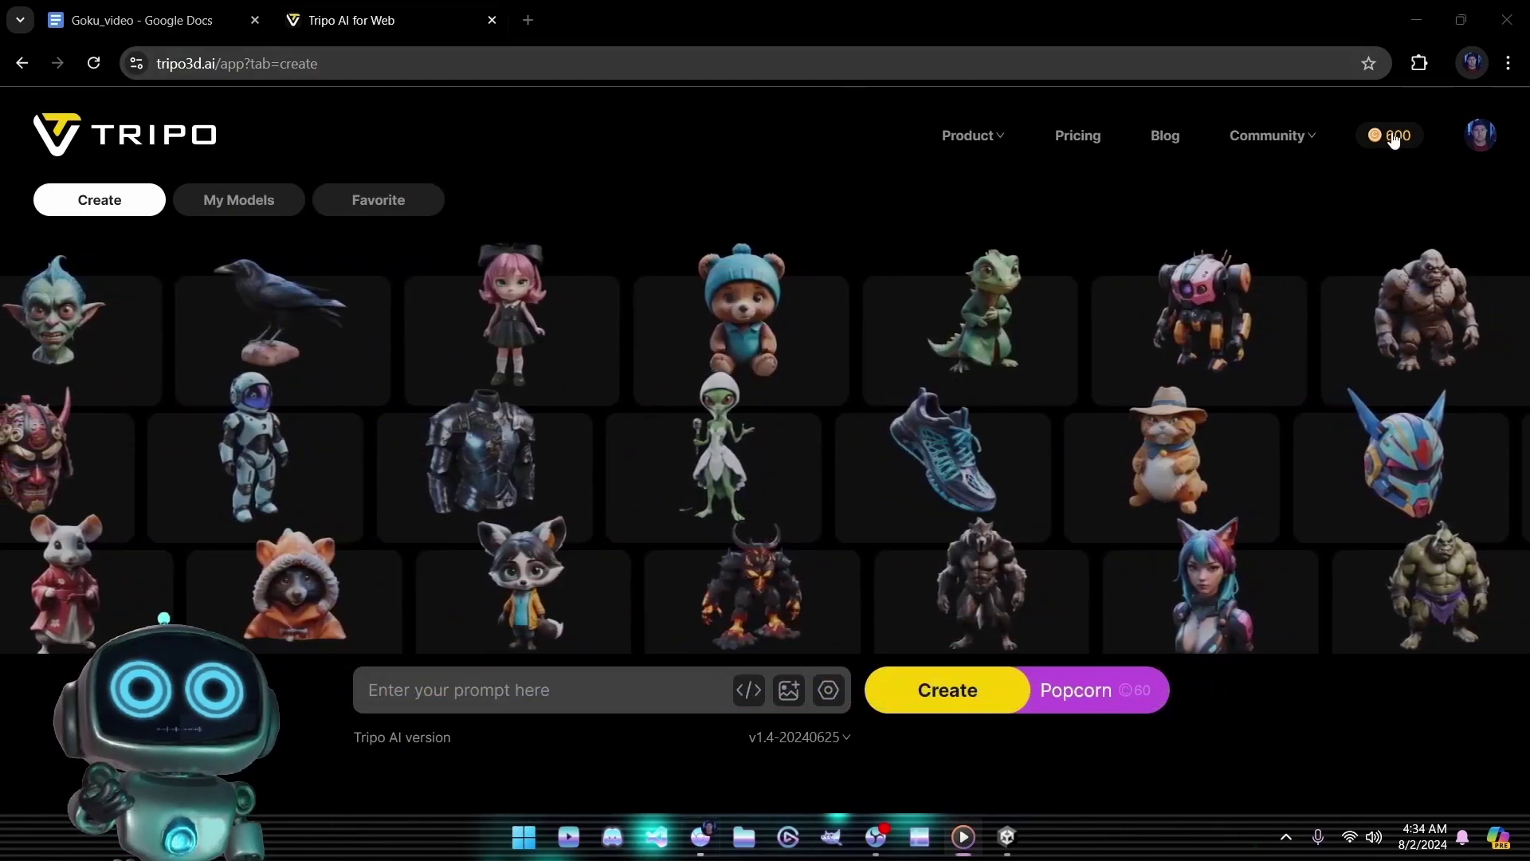
left_click(1392, 137)
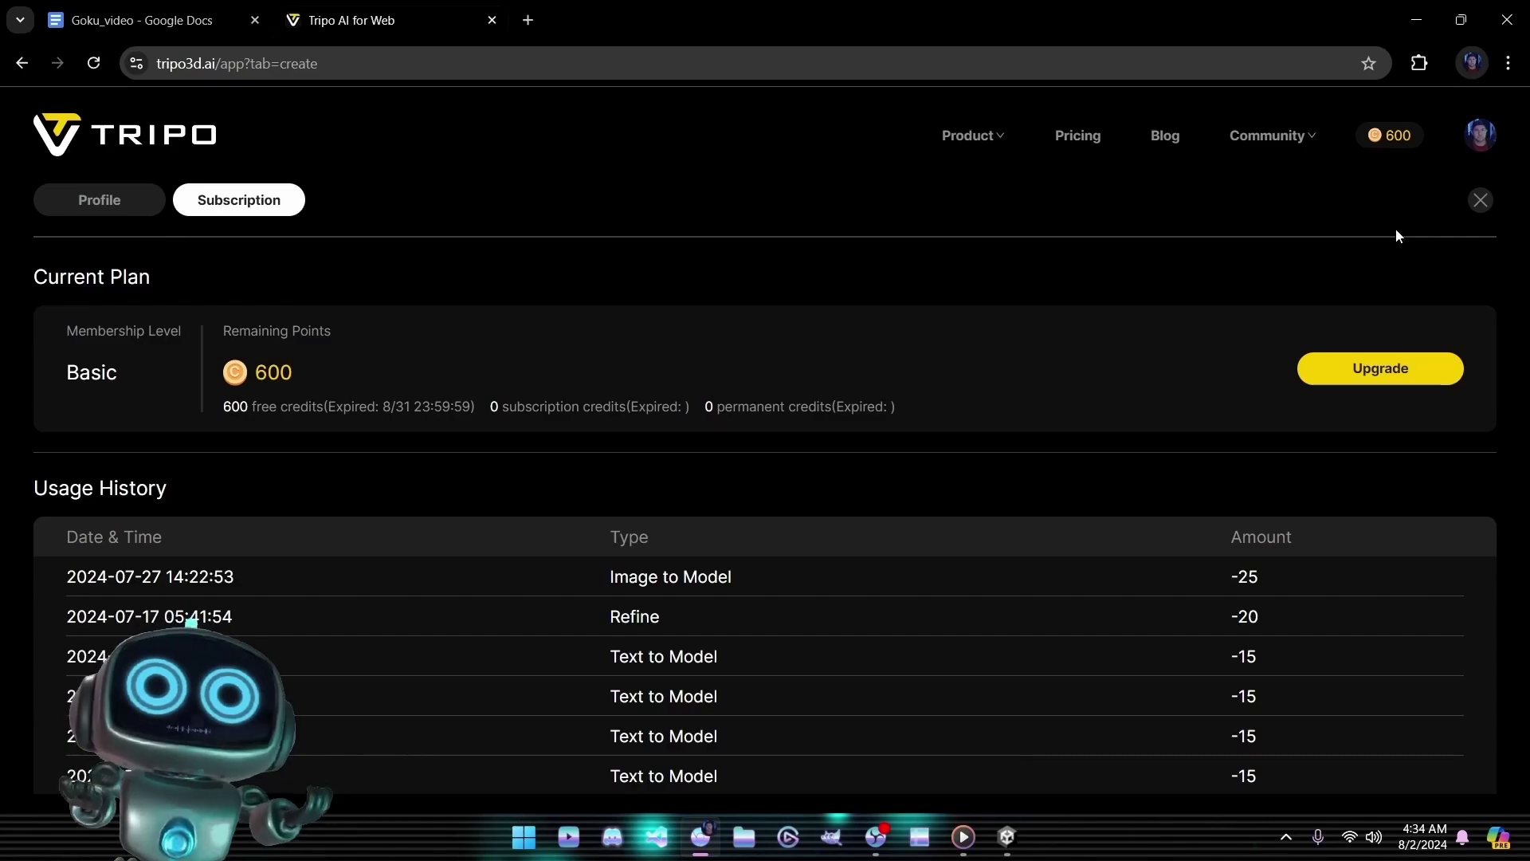
left_click(1480, 202)
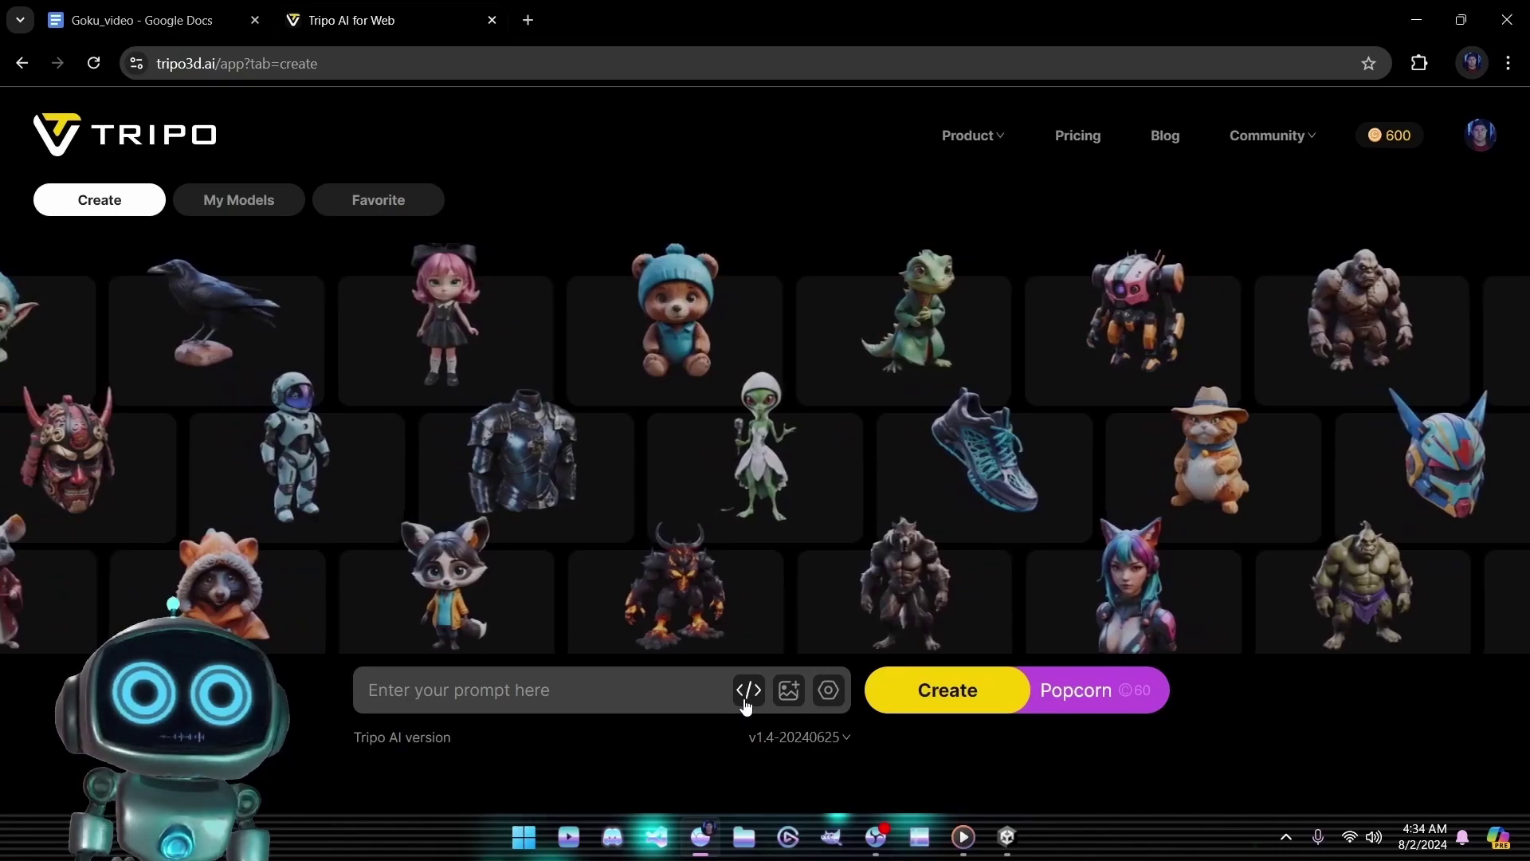
type("godzilla playing football")
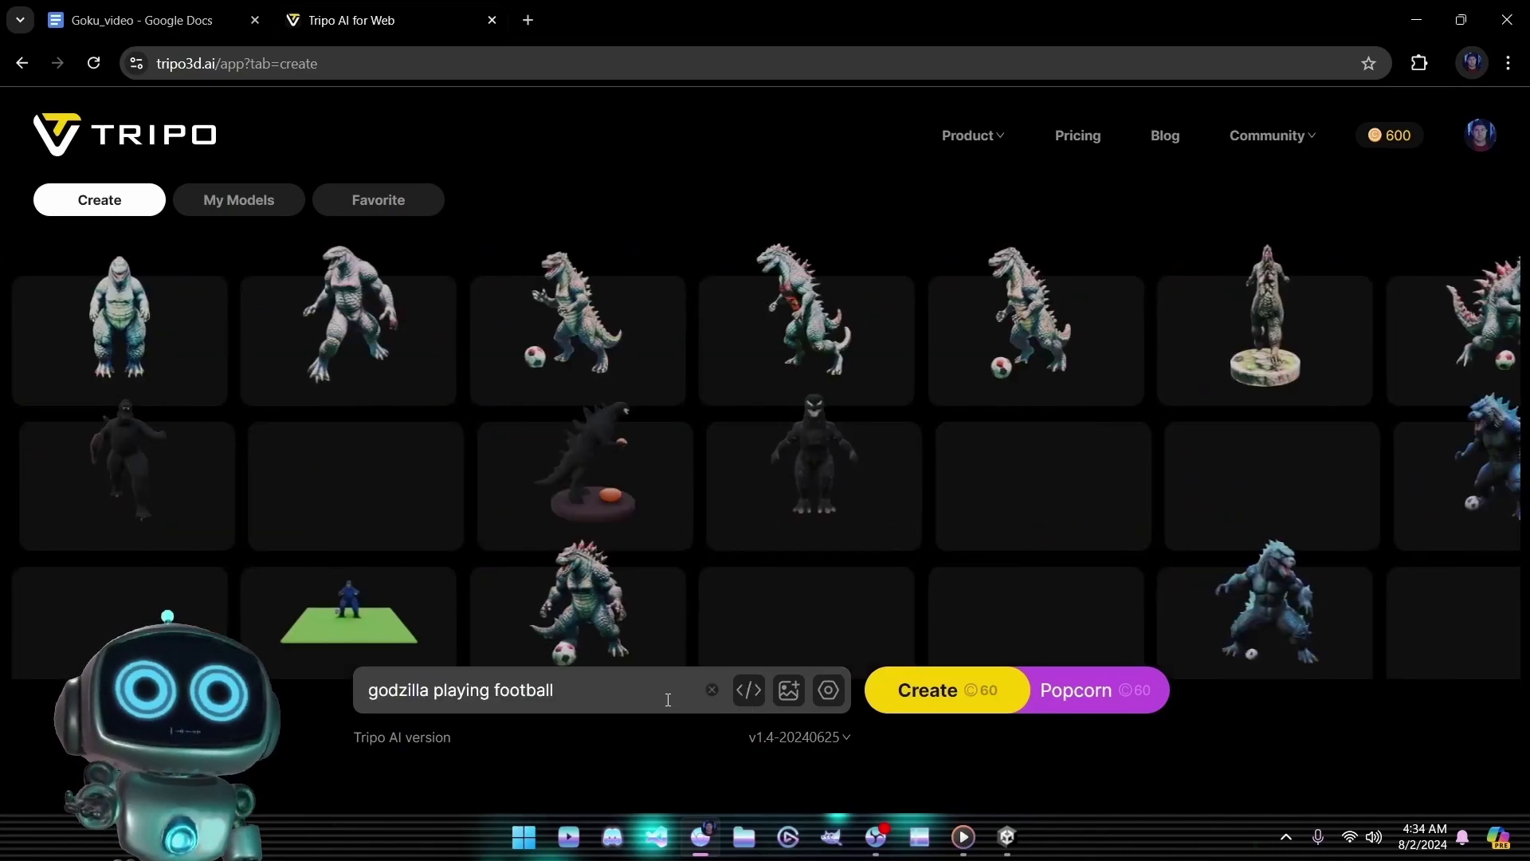
left_click(749, 690)
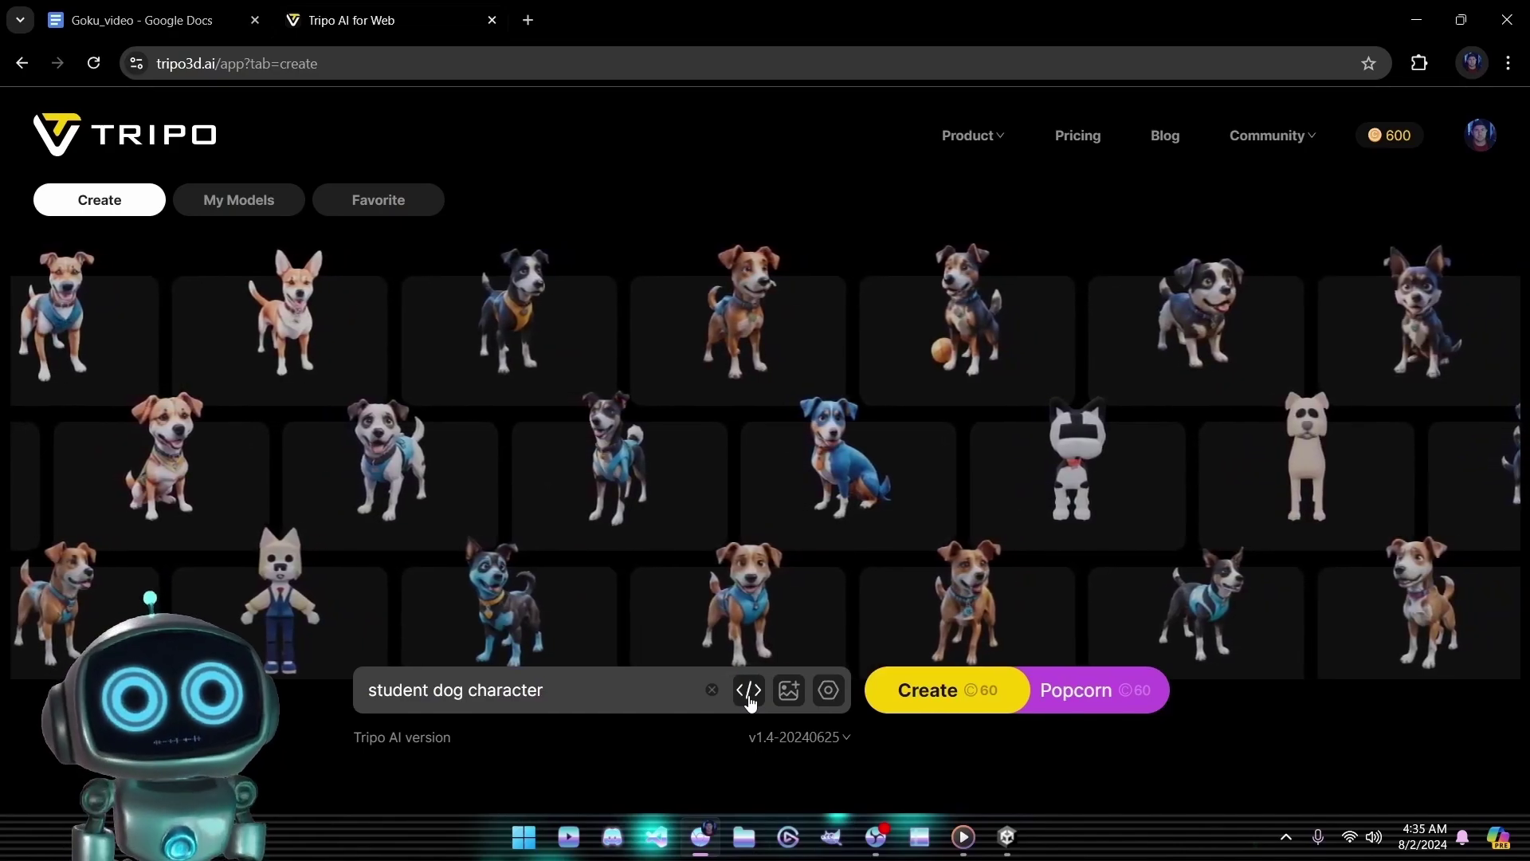
left_click(749, 690)
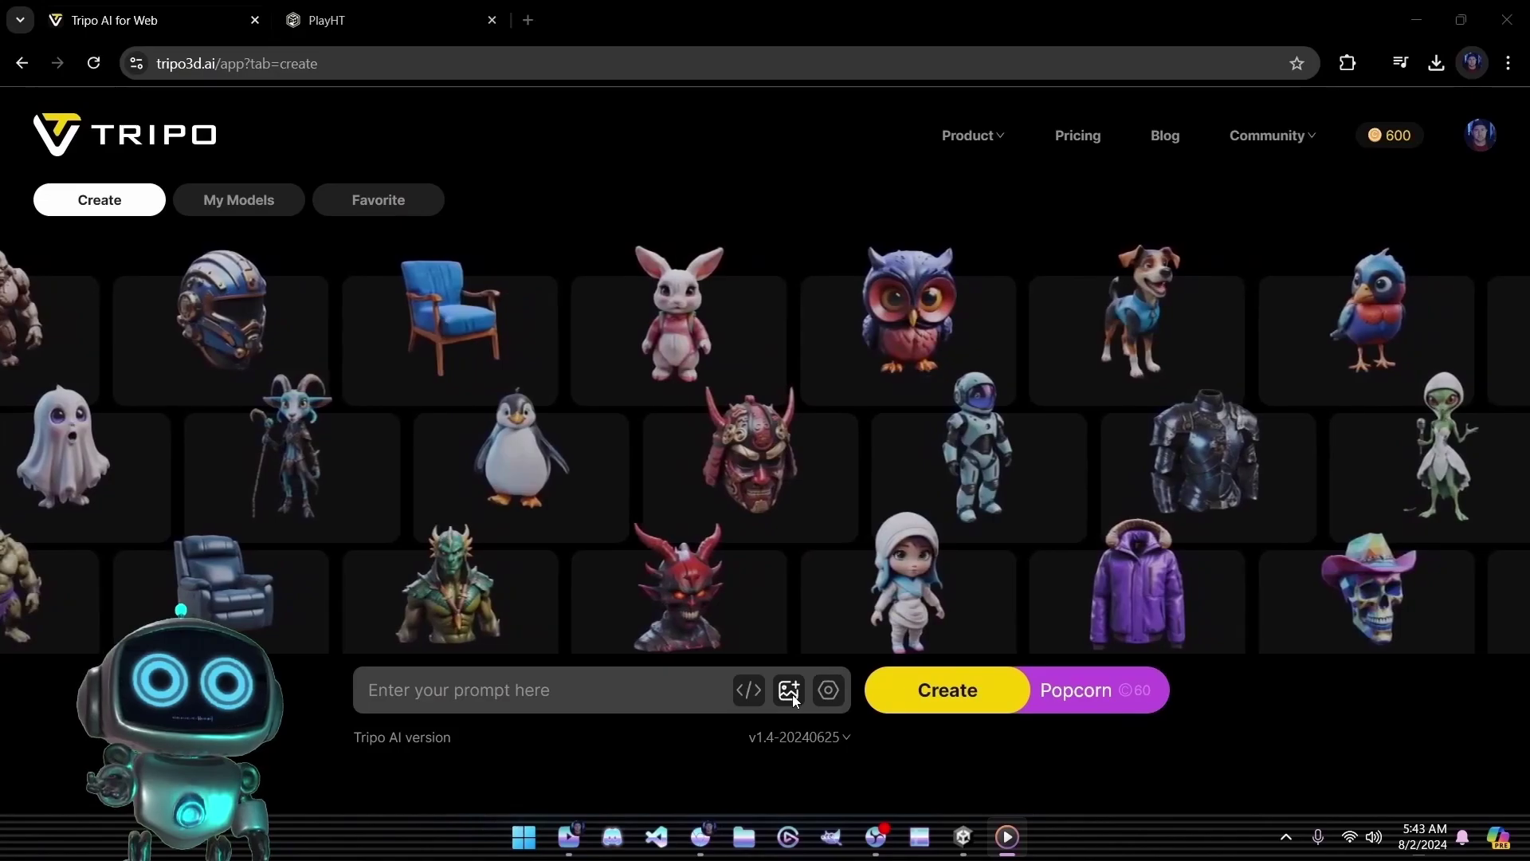
Step: Upload Fr_Front-removebg-preview as the reference image in Tripo AI
left_click(789, 690)
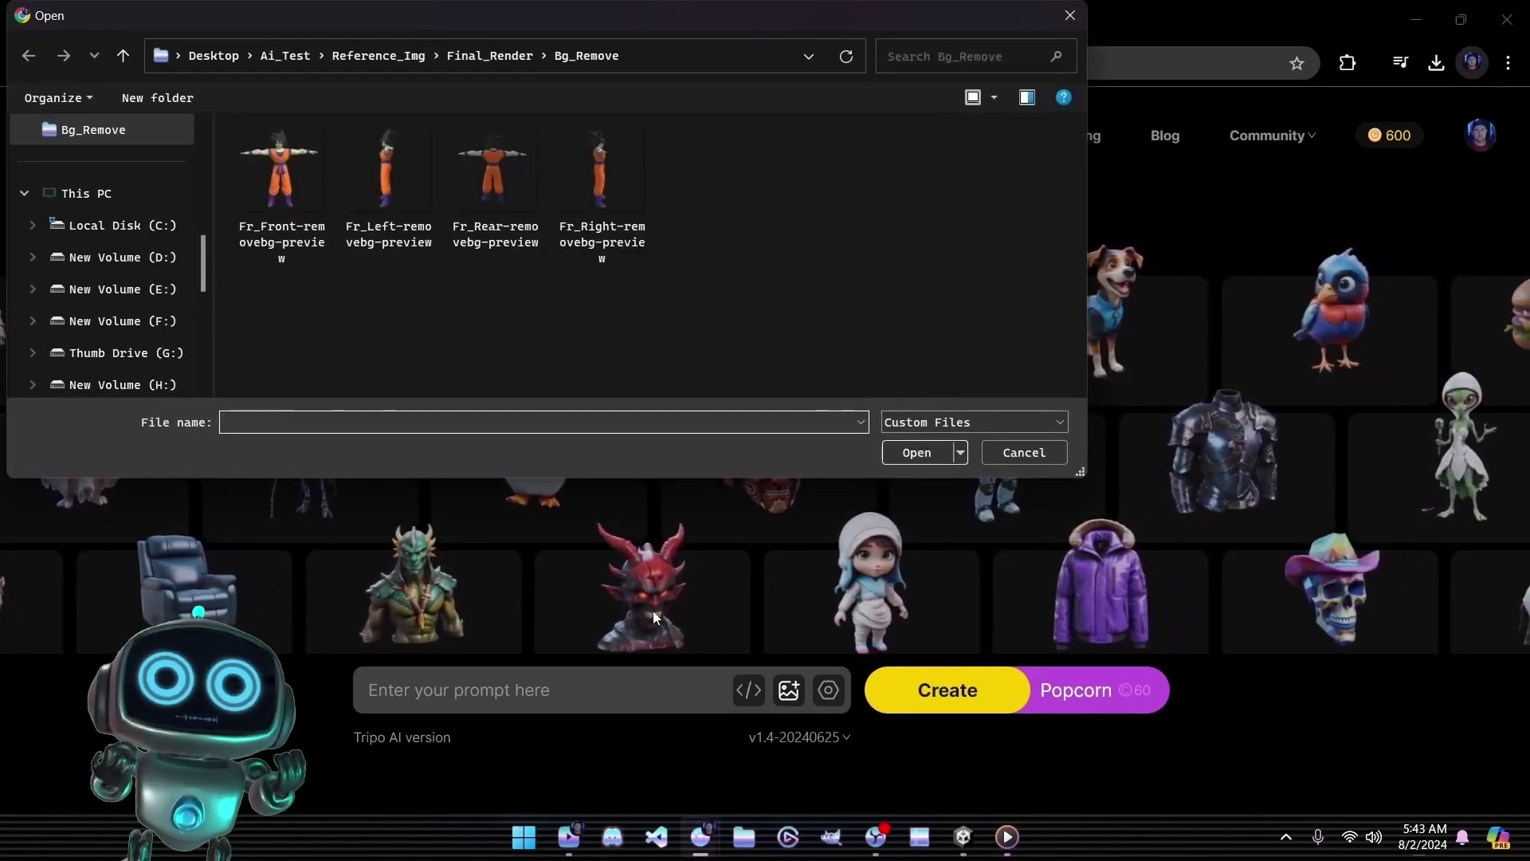
left_click(287, 170)
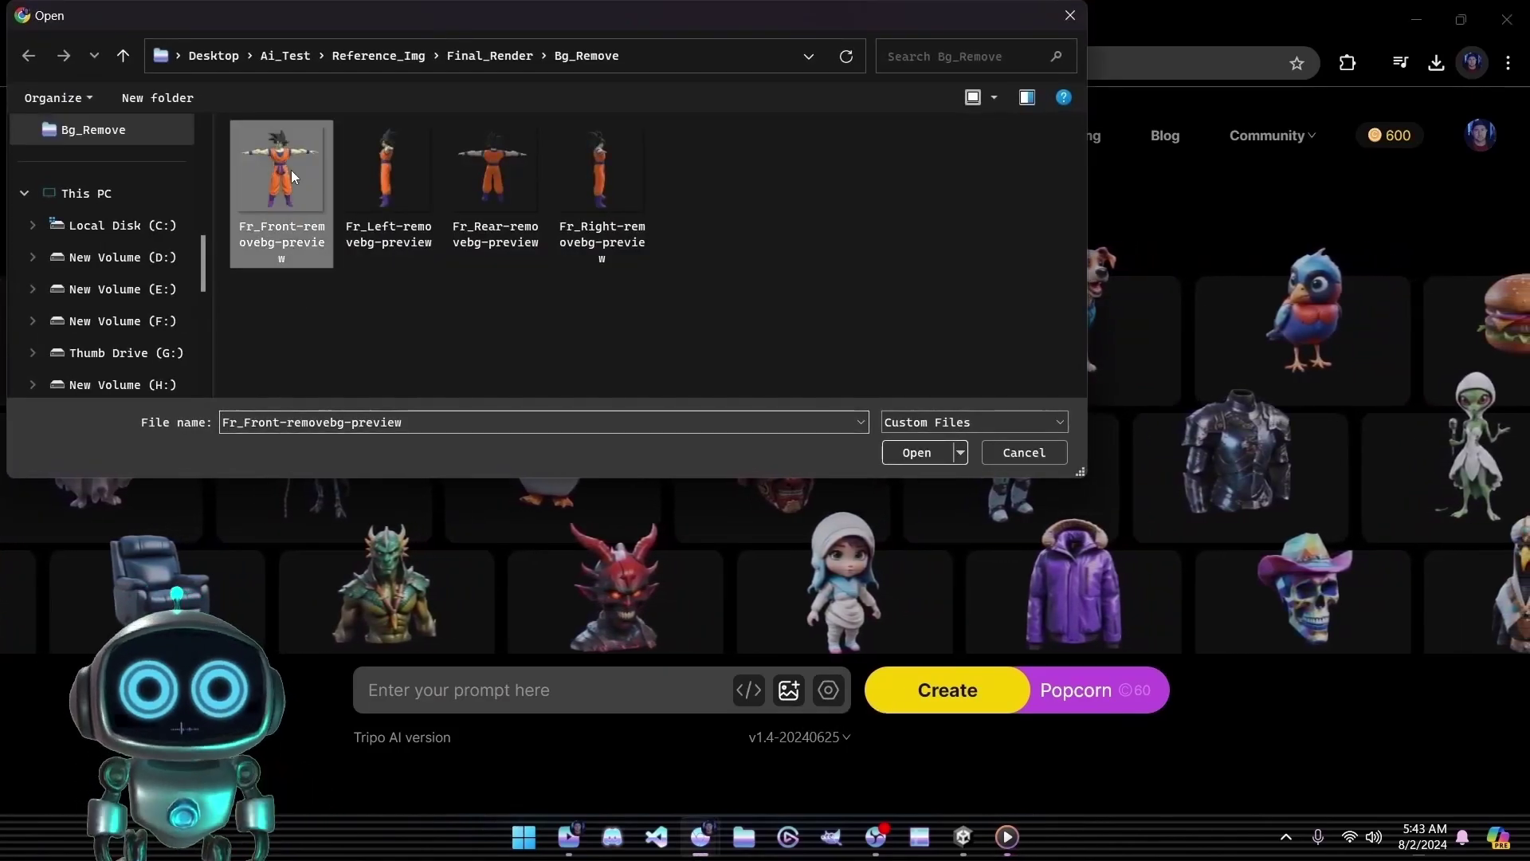
left_click(913, 453)
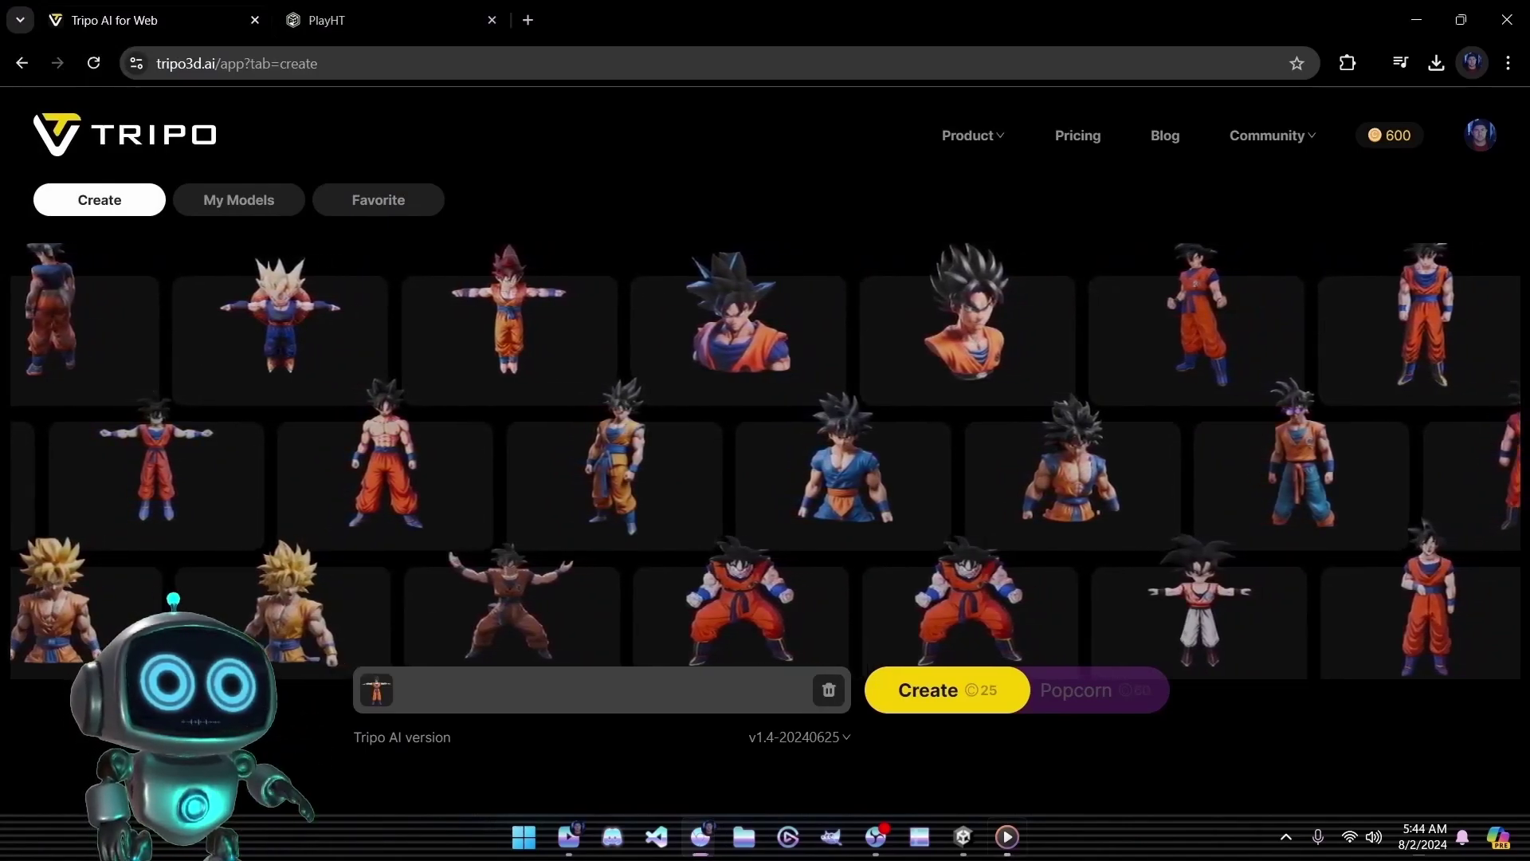
Step: Generate the 3D Goku model from the image and rotate it to see its back
left_click(941, 701)
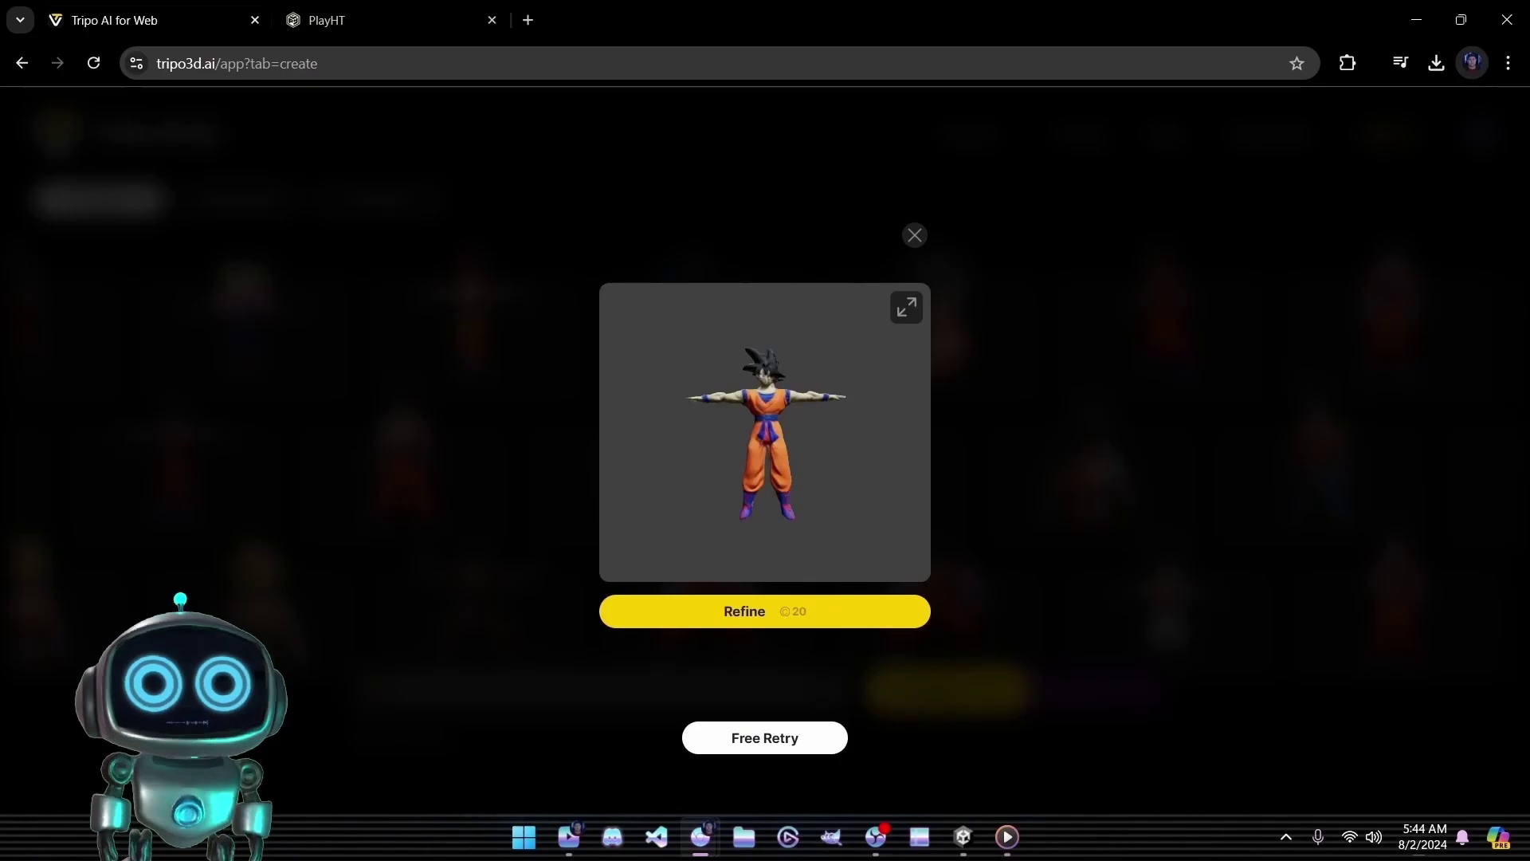
left_click(1006, 836)
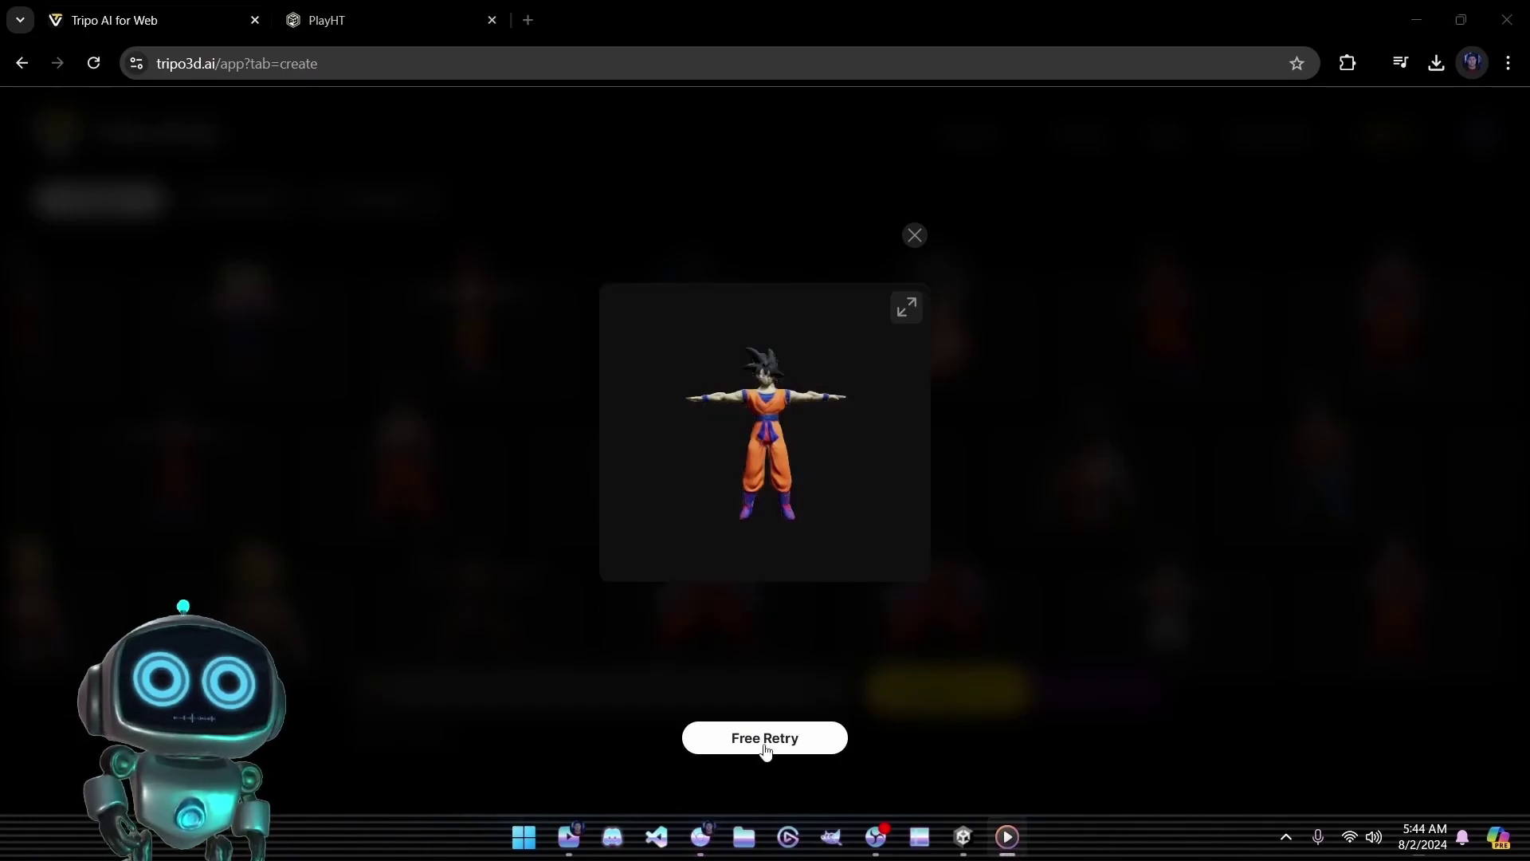
mouse_move(792, 516)
mouse_move(805, 451)
left_mouse_down()
mouse_move(734, 447)
mouse_move(816, 454)
mouse_move(736, 460)
mouse_move(826, 458)
mouse_move(792, 451)
mouse_move(807, 458)
mouse_move(736, 475)
mouse_move(812, 477)
mouse_move(739, 462)
mouse_move(780, 452)
left_mouse_up()
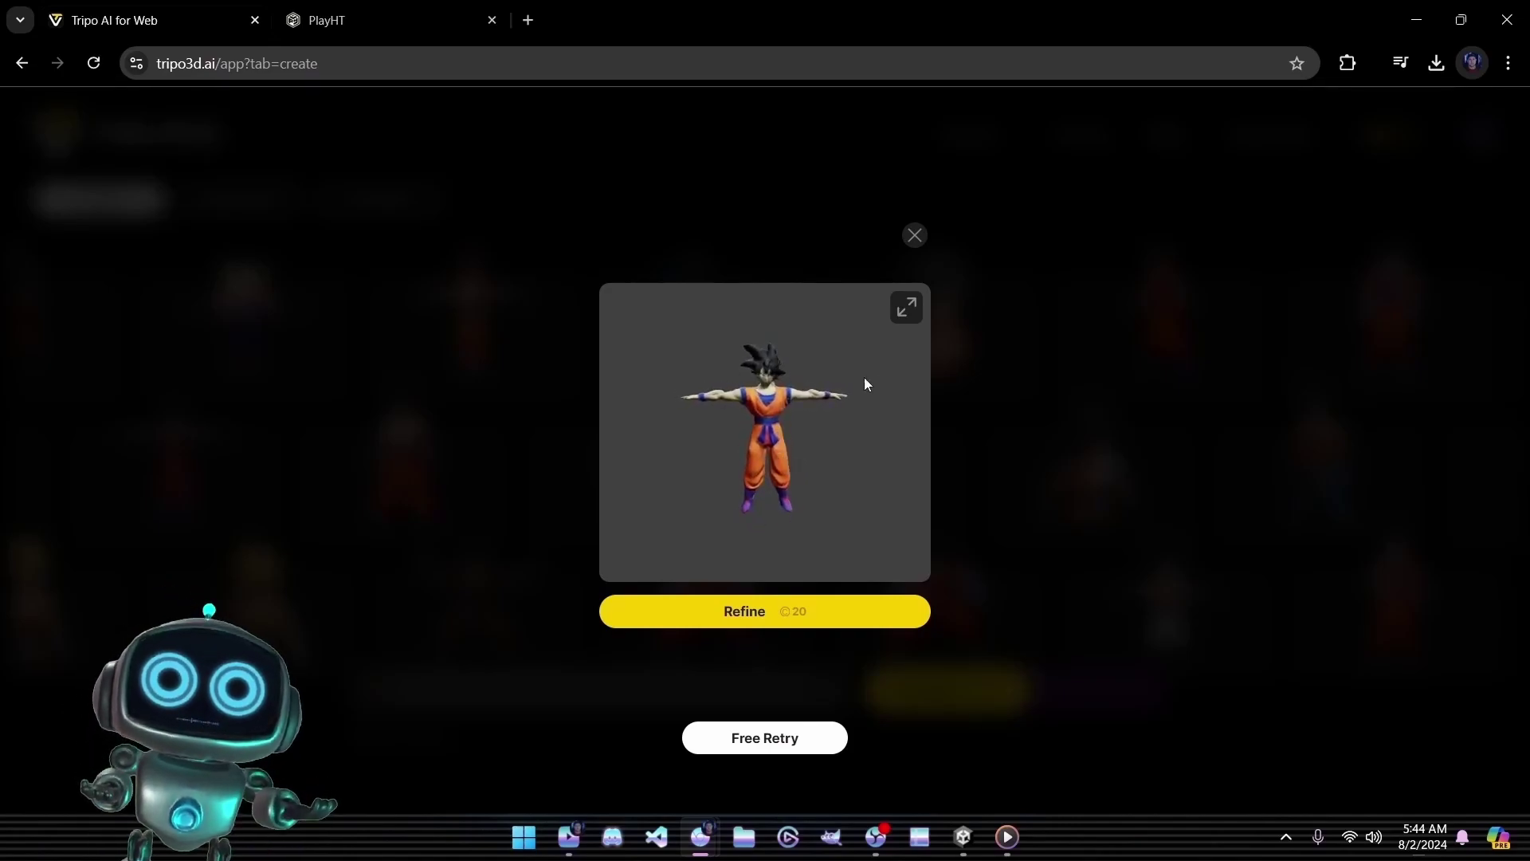
Step: Expand the generated Goku into the full-size viewer and rotate it to a side view
left_click(906, 312)
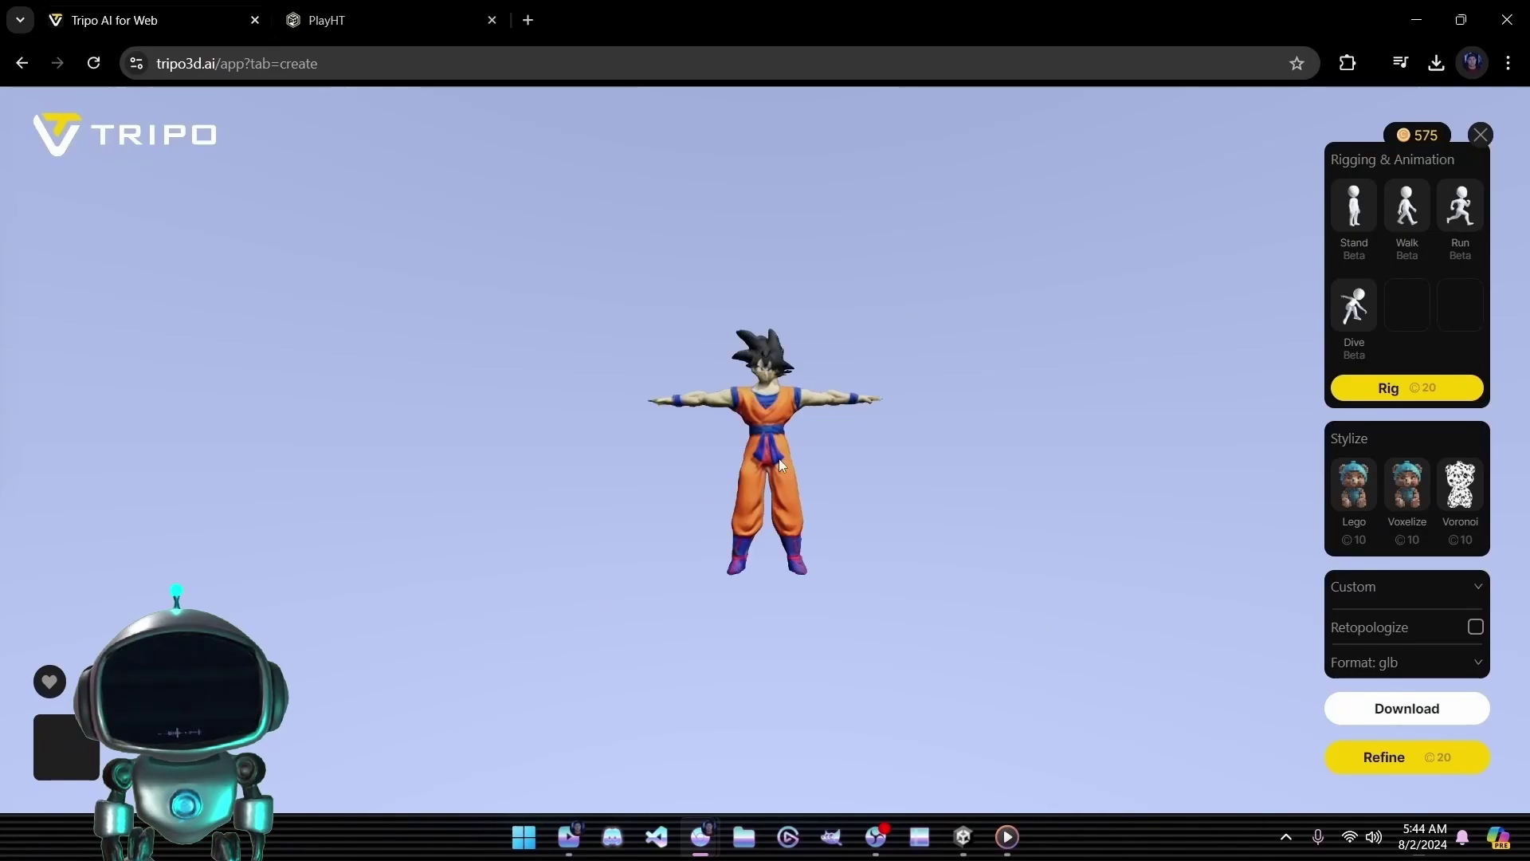
left_click_drag(922, 448, 816, 447)
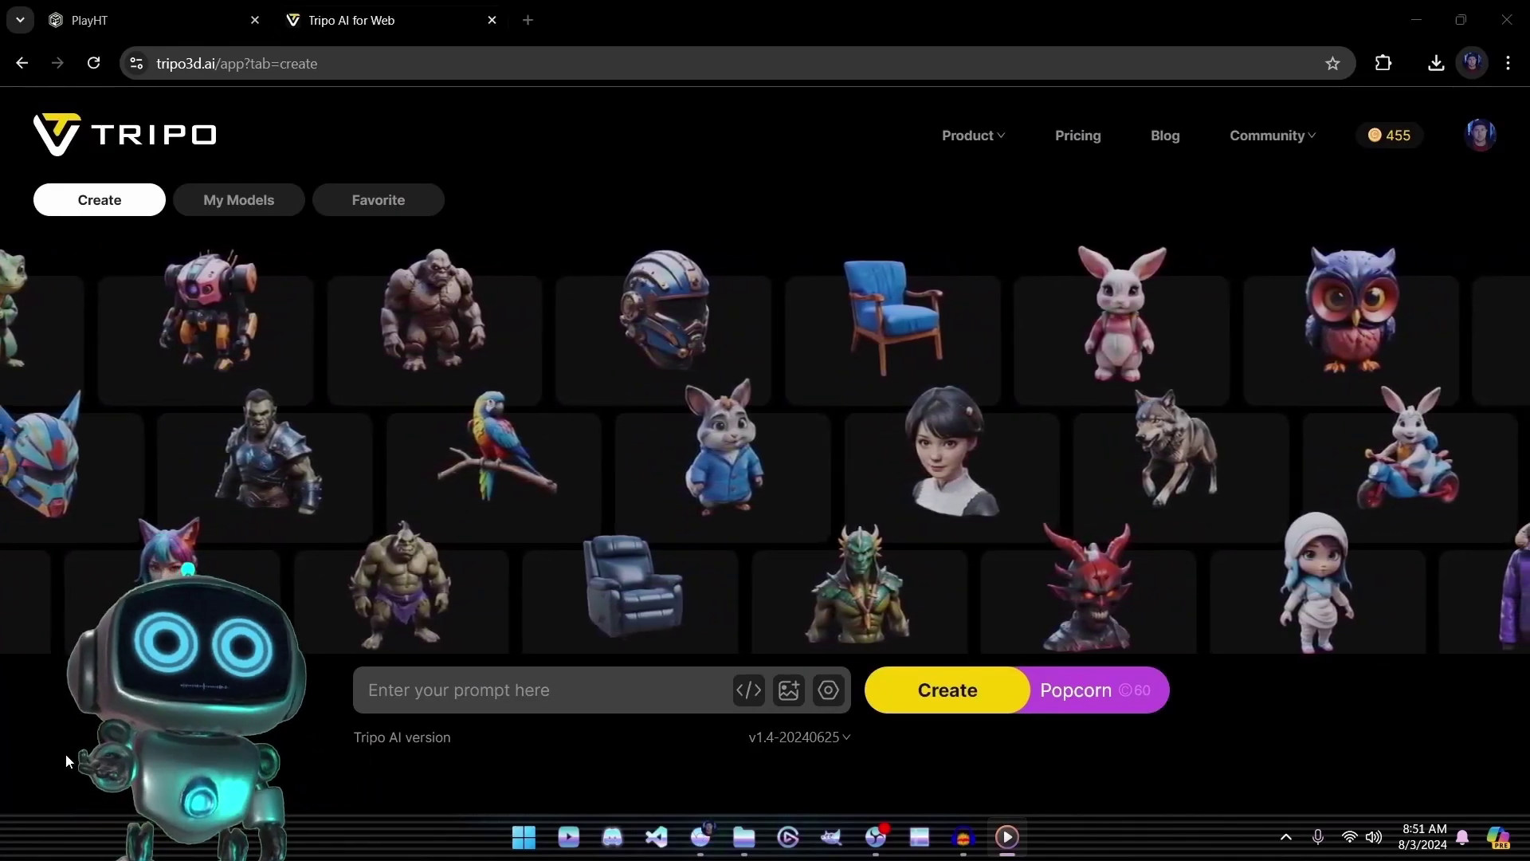
Step: Create a model from the prompt 'Goku' with T-pose enabled, then open the finished result
left_click(389, 693)
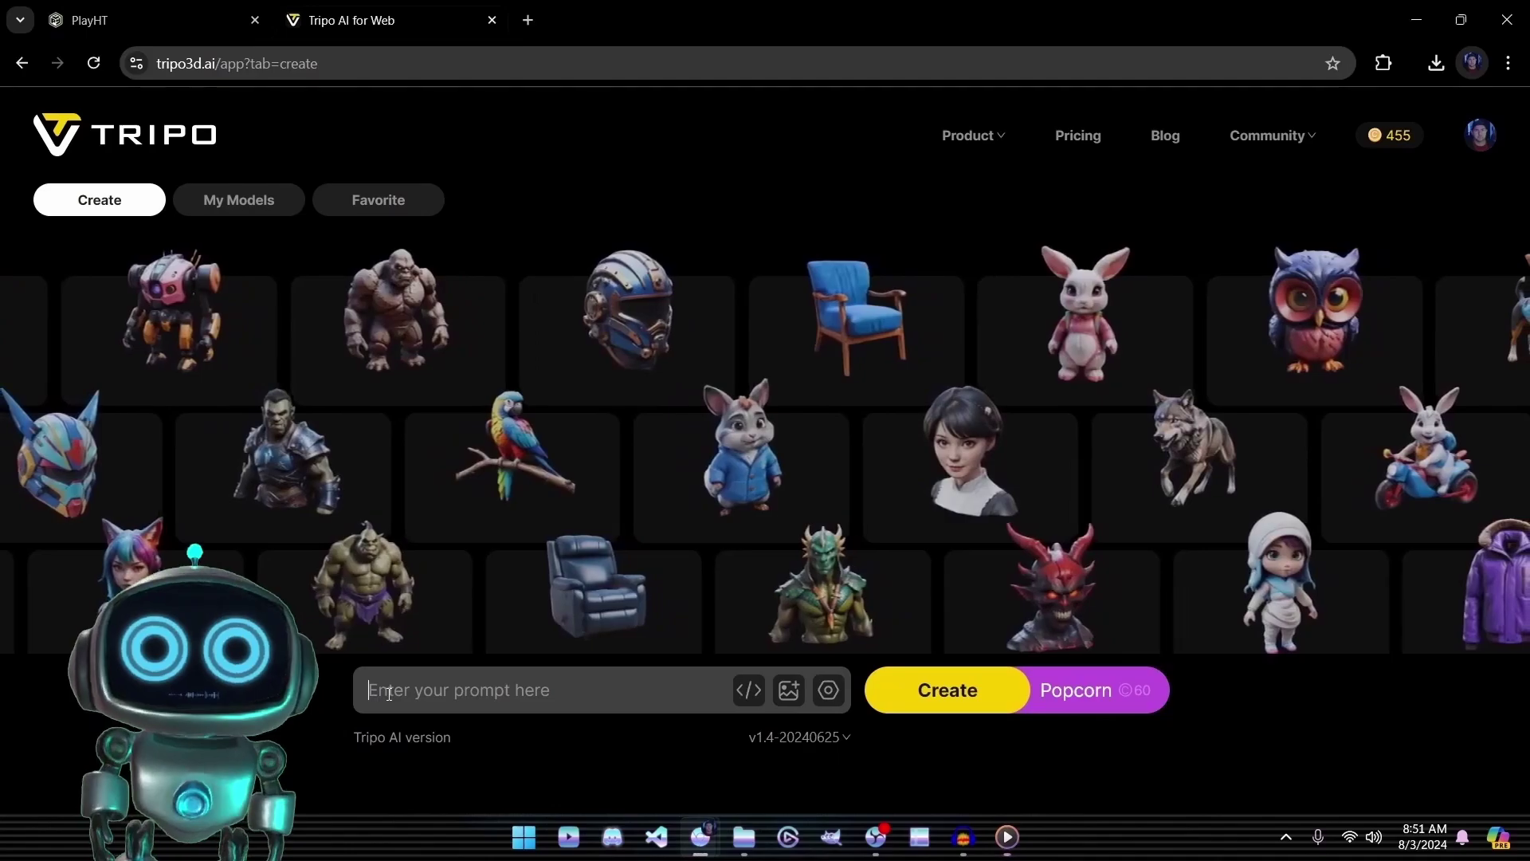
type("Goku")
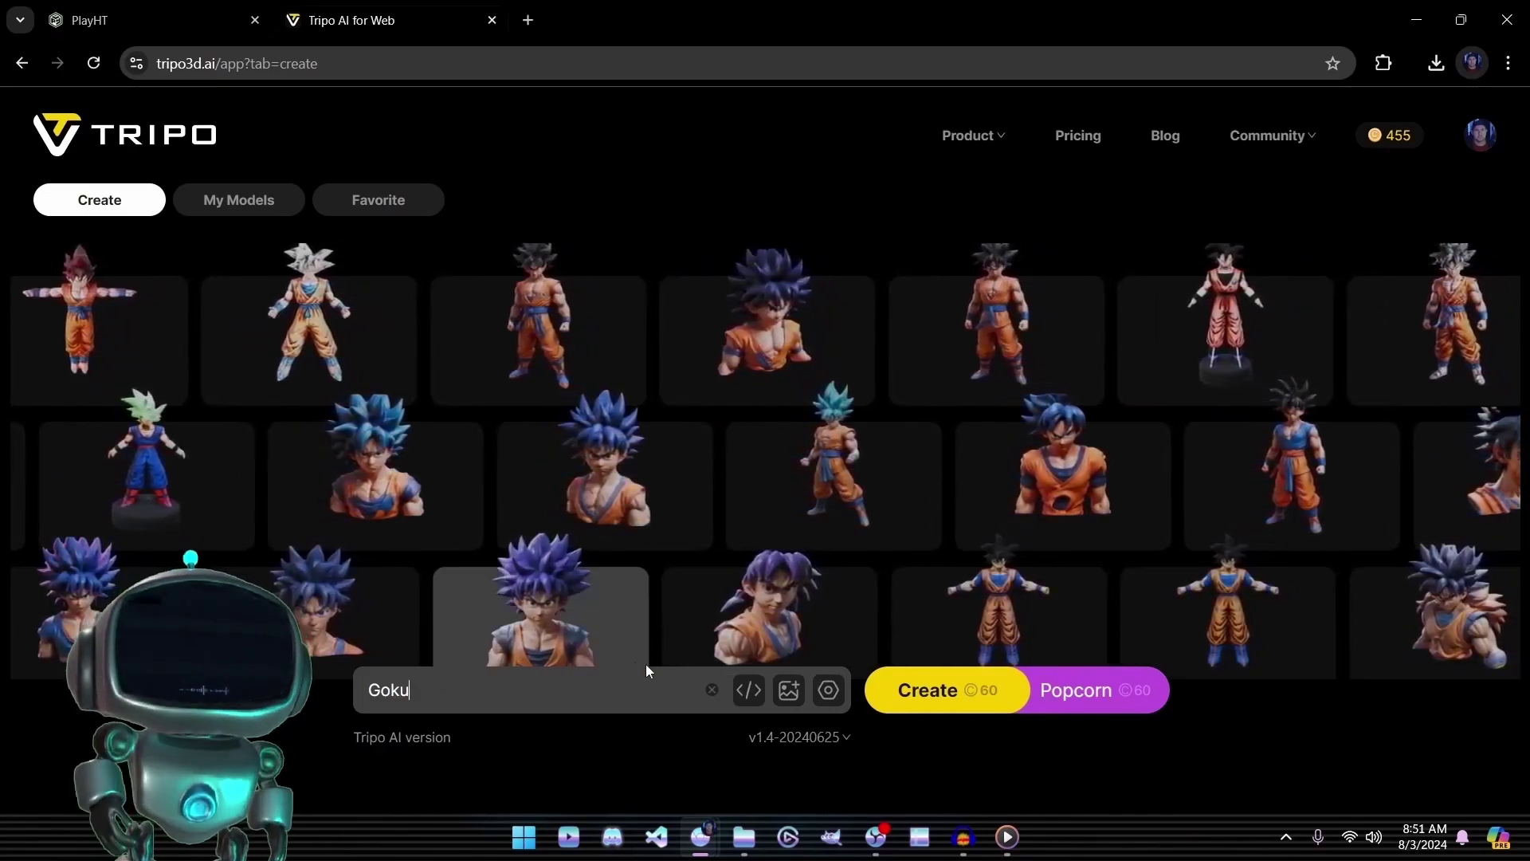
left_click(829, 690)
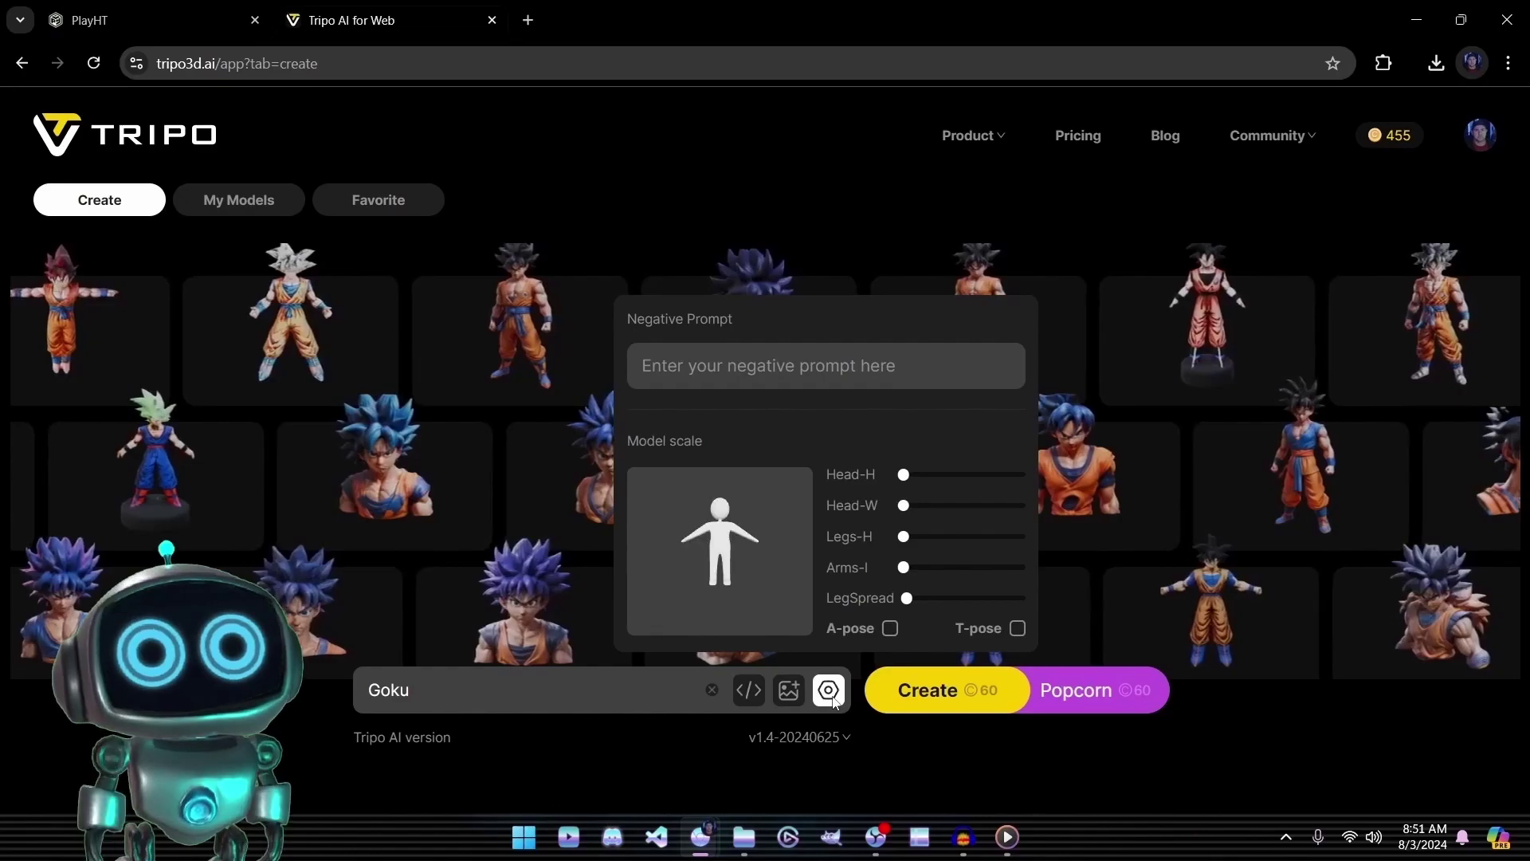
left_click(1016, 629)
left_click(670, 693)
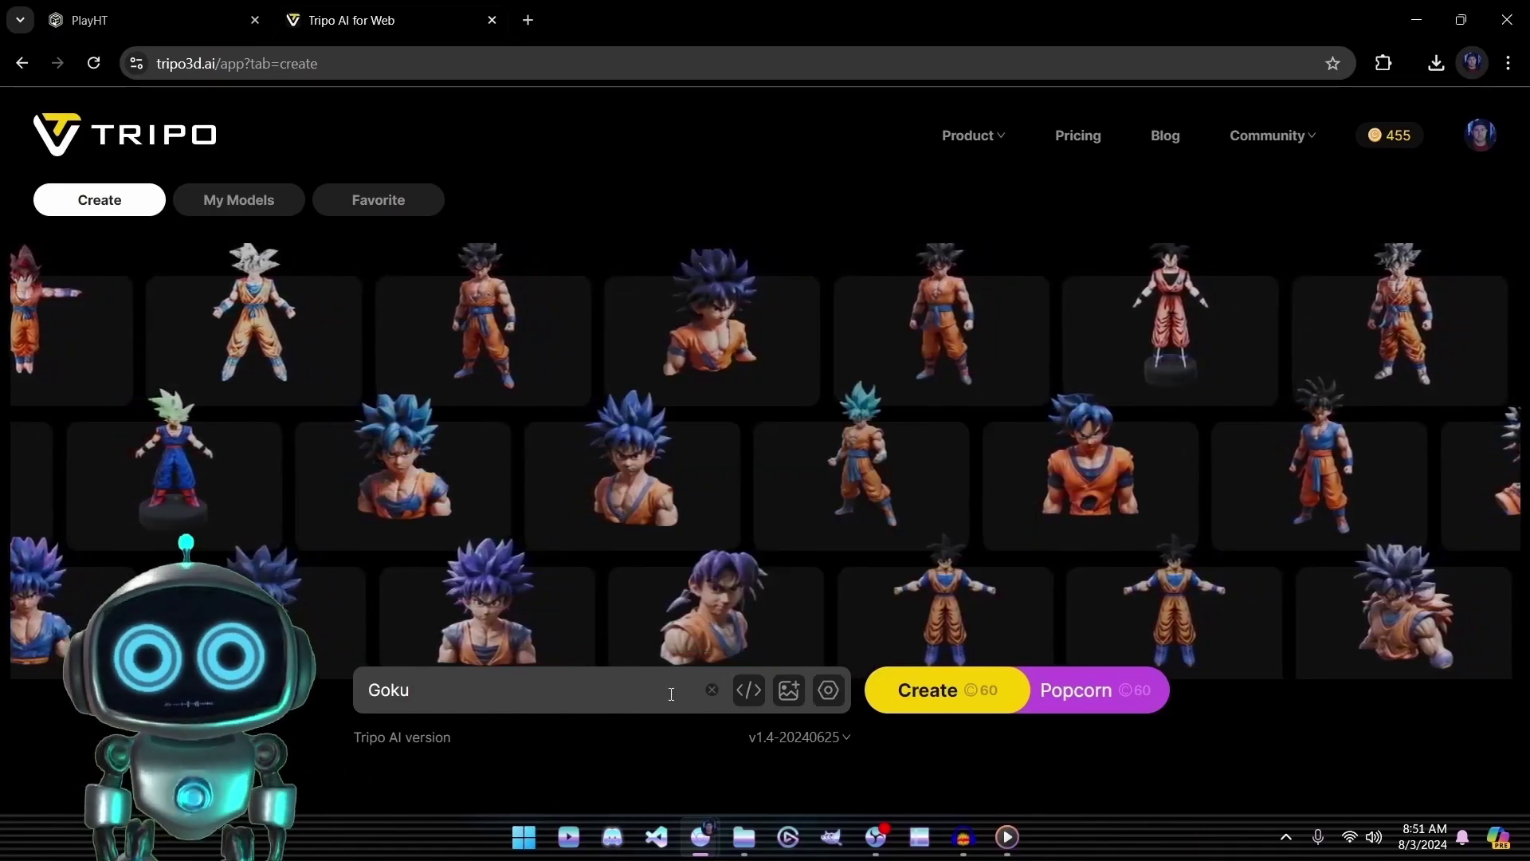
left_click(936, 695)
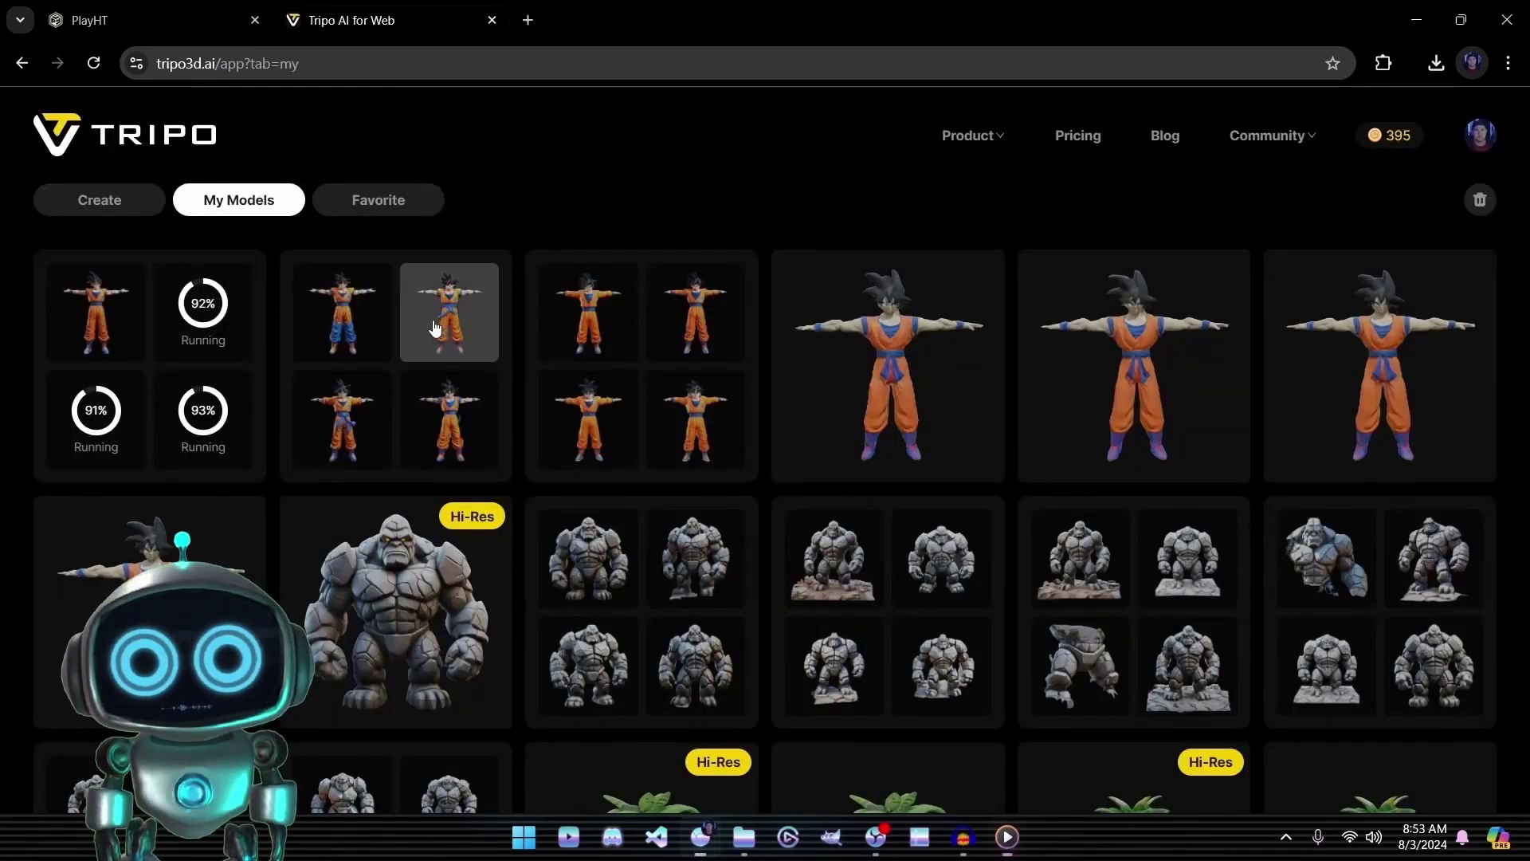
left_click(433, 319)
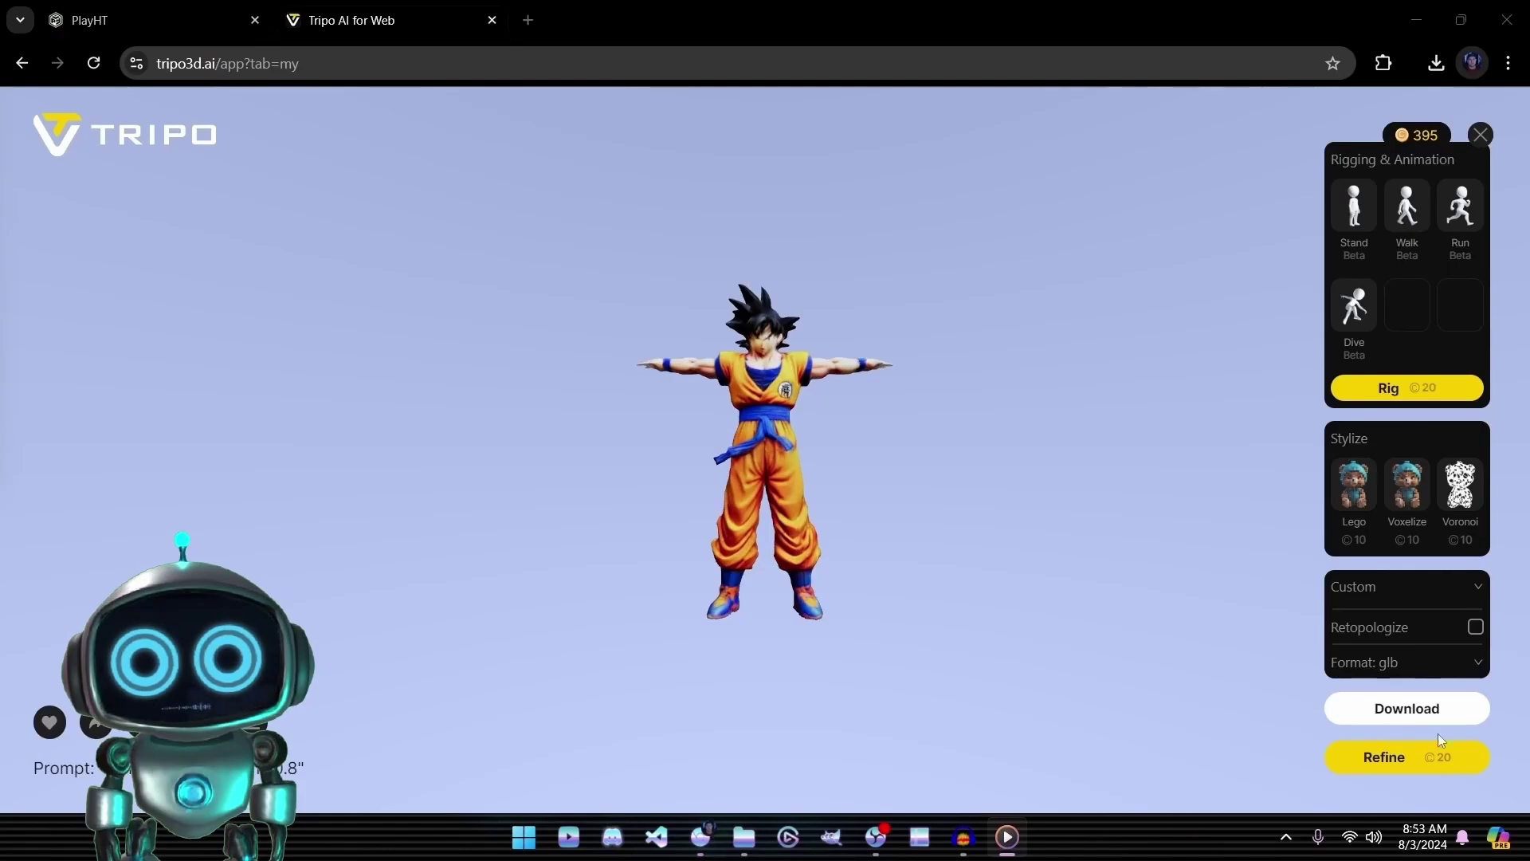
Step: Orbit the text-generated Goku model round to inspect its side and back
left_click_drag(813, 489, 777, 485)
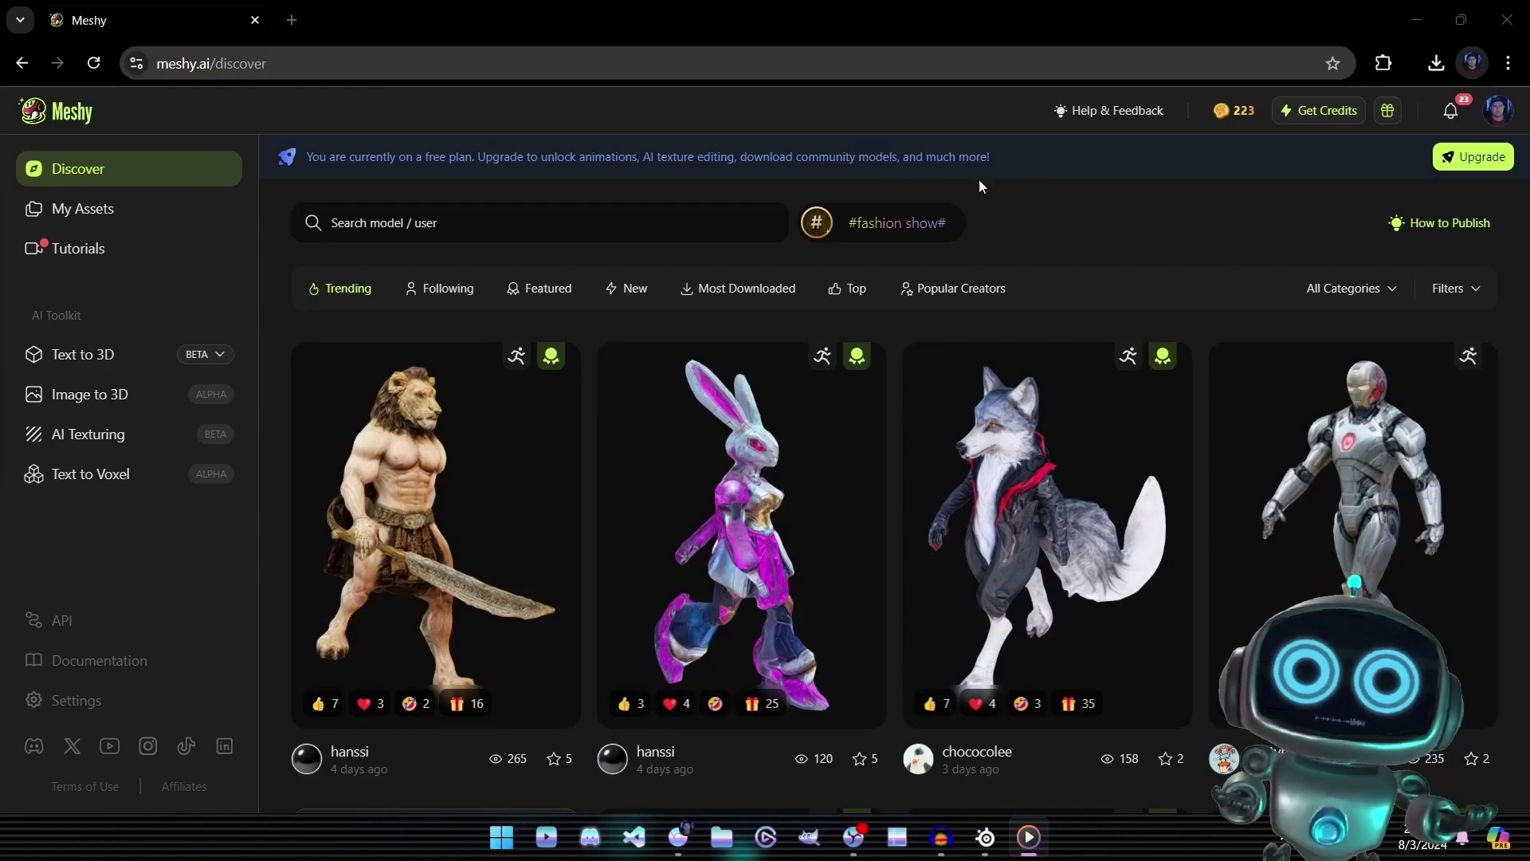
Step: Check Meshy's credit plans with monthly pricing, then close the pricing panel
left_click(1339, 115)
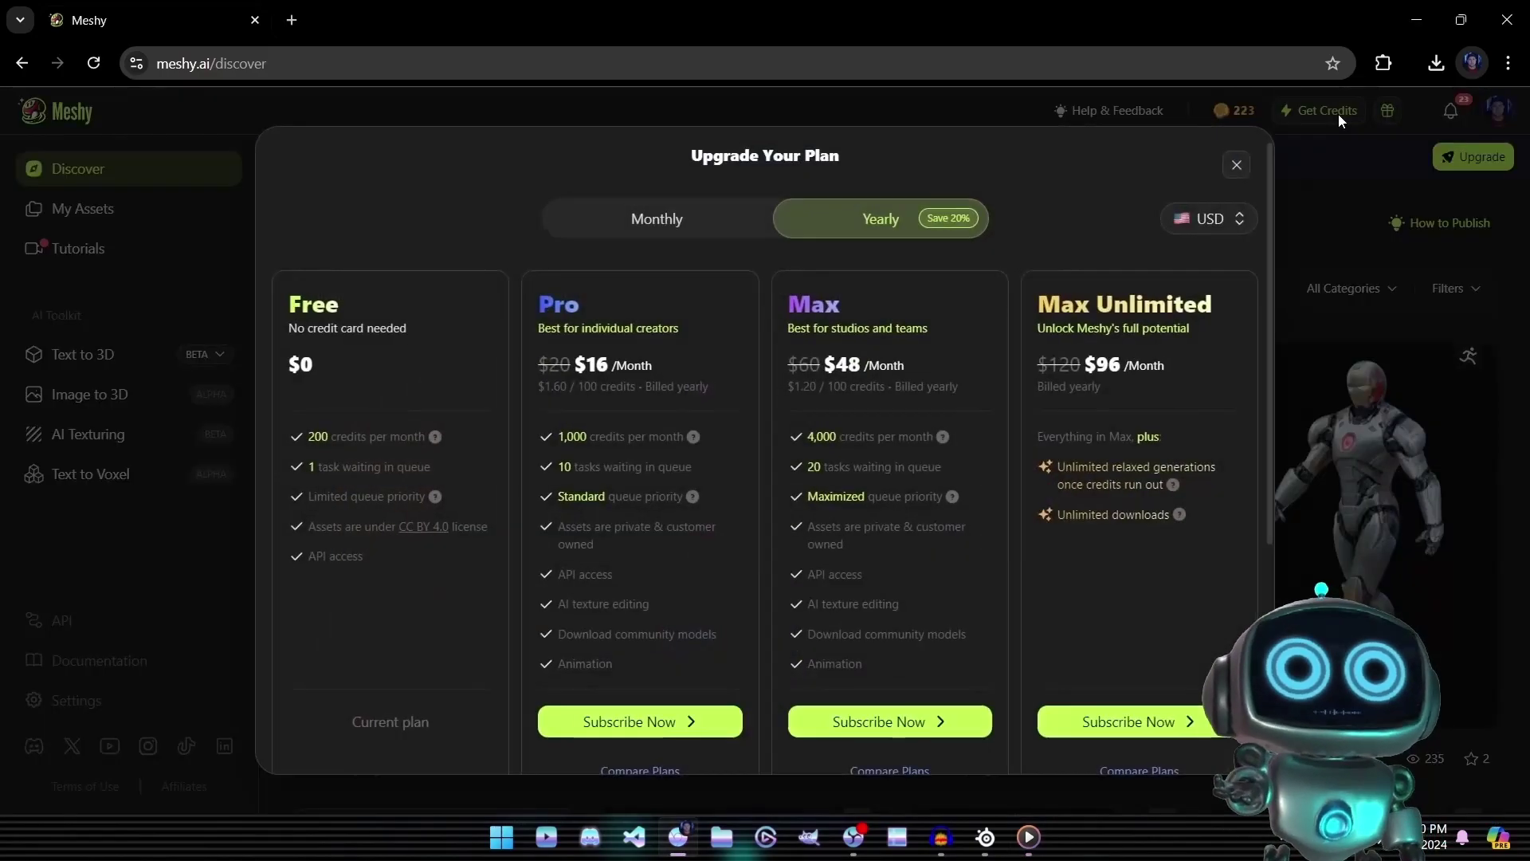
left_click(705, 230)
left_click(1237, 165)
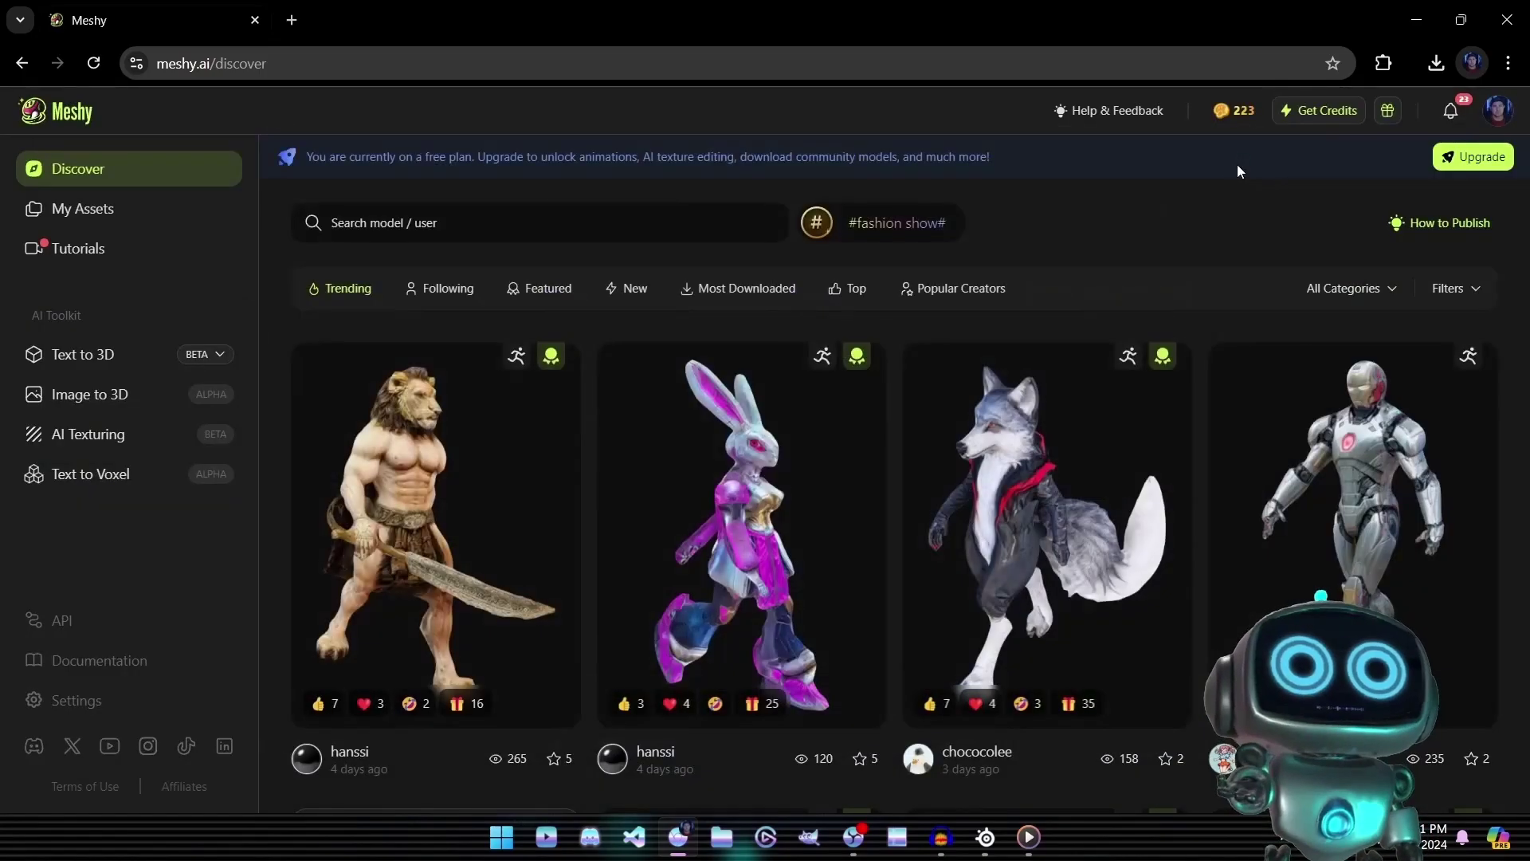
Step: In Text to 3D, leave the negative prompt off and choose the Realistic art style
left_click(94, 354)
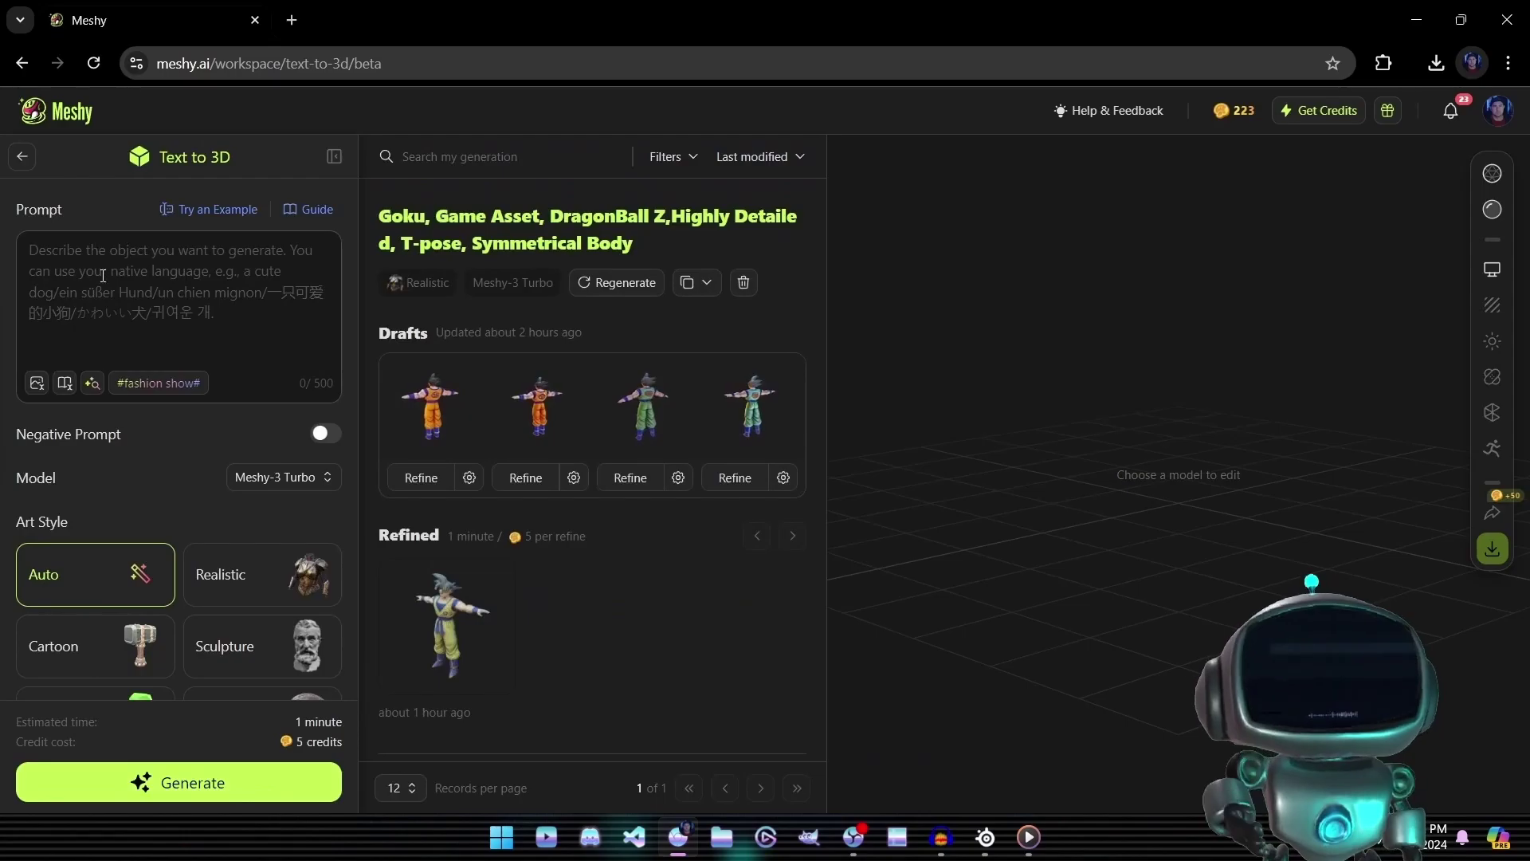
left_click(142, 269)
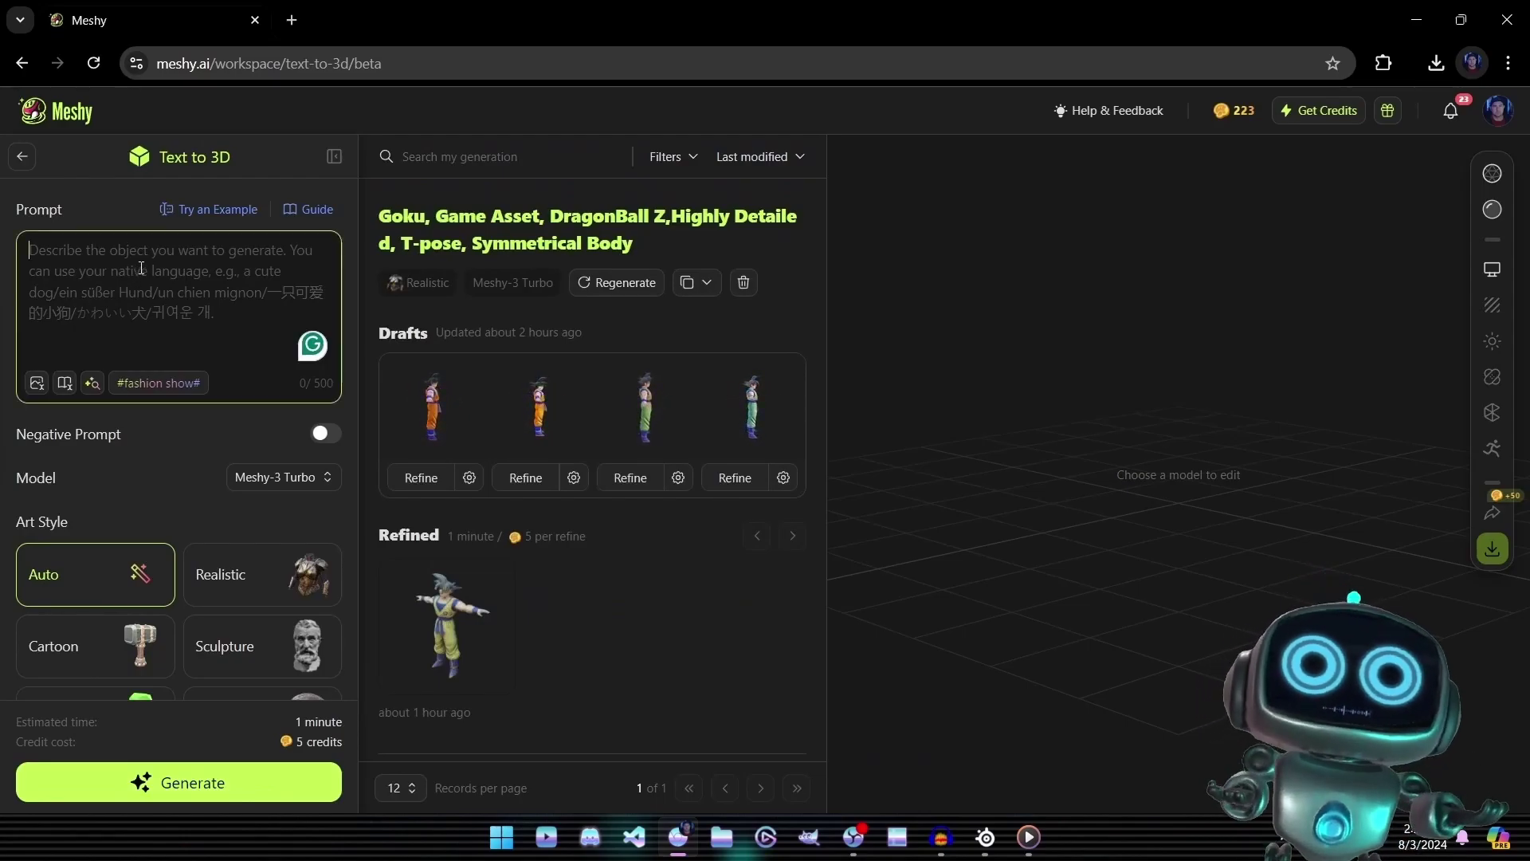
left_click(317, 433)
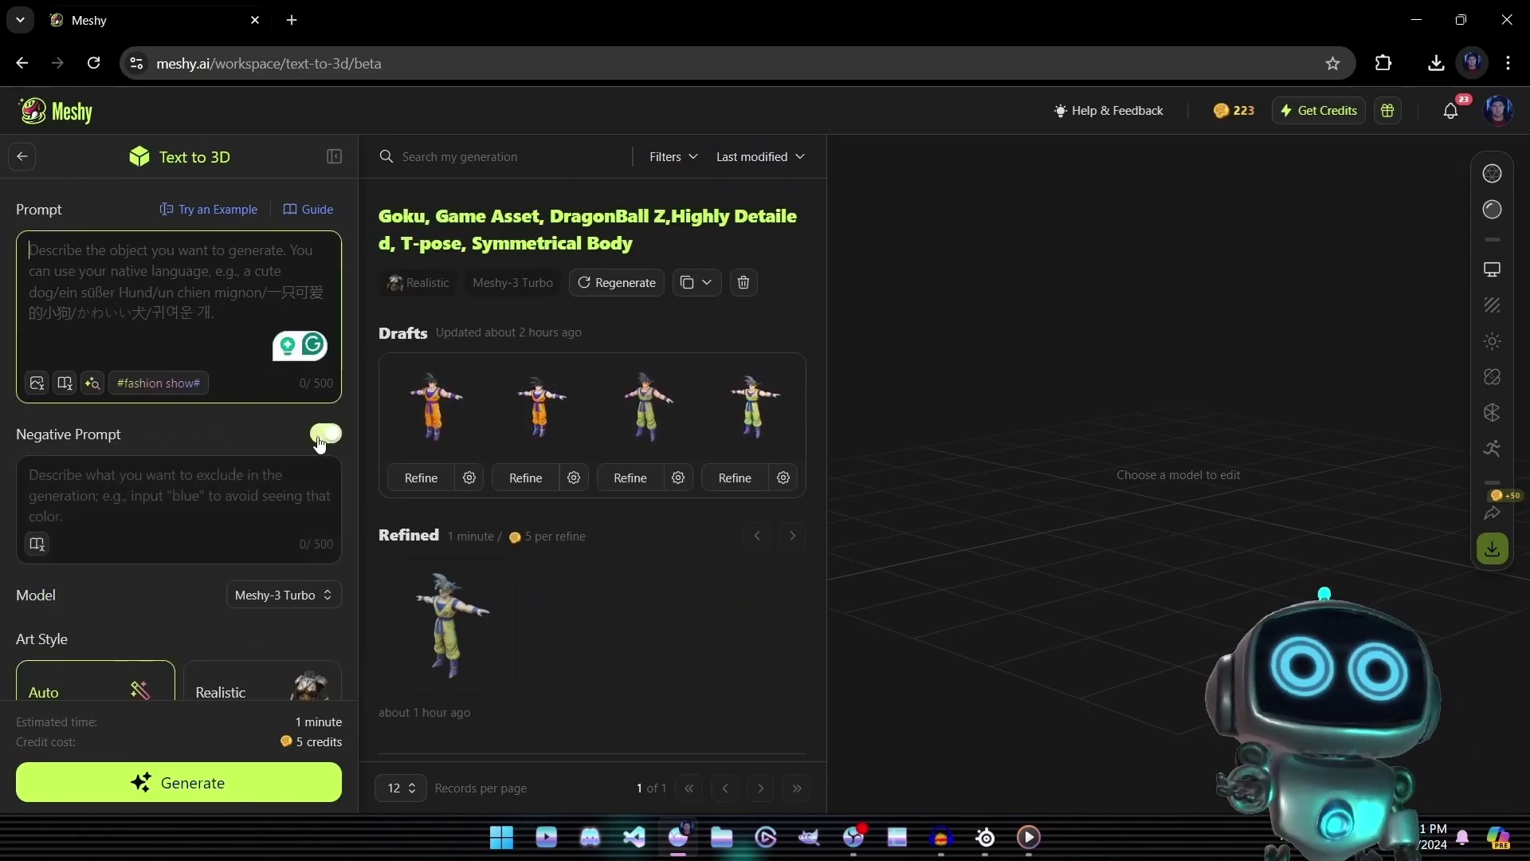
left_click(319, 440)
left_click(223, 577)
scroll(246, 580, "down", 2)
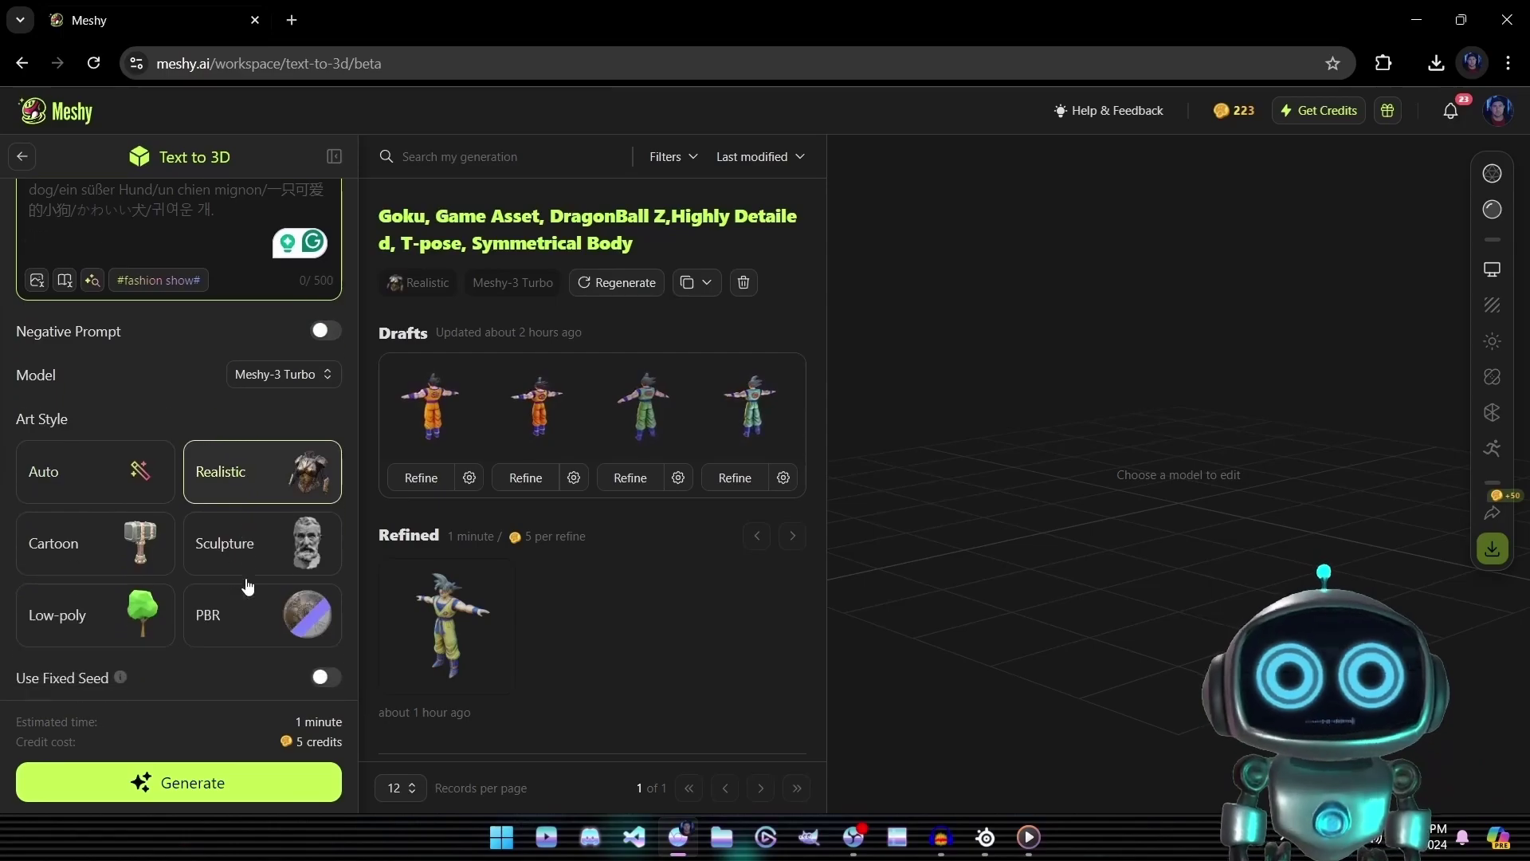
left_click(166, 662)
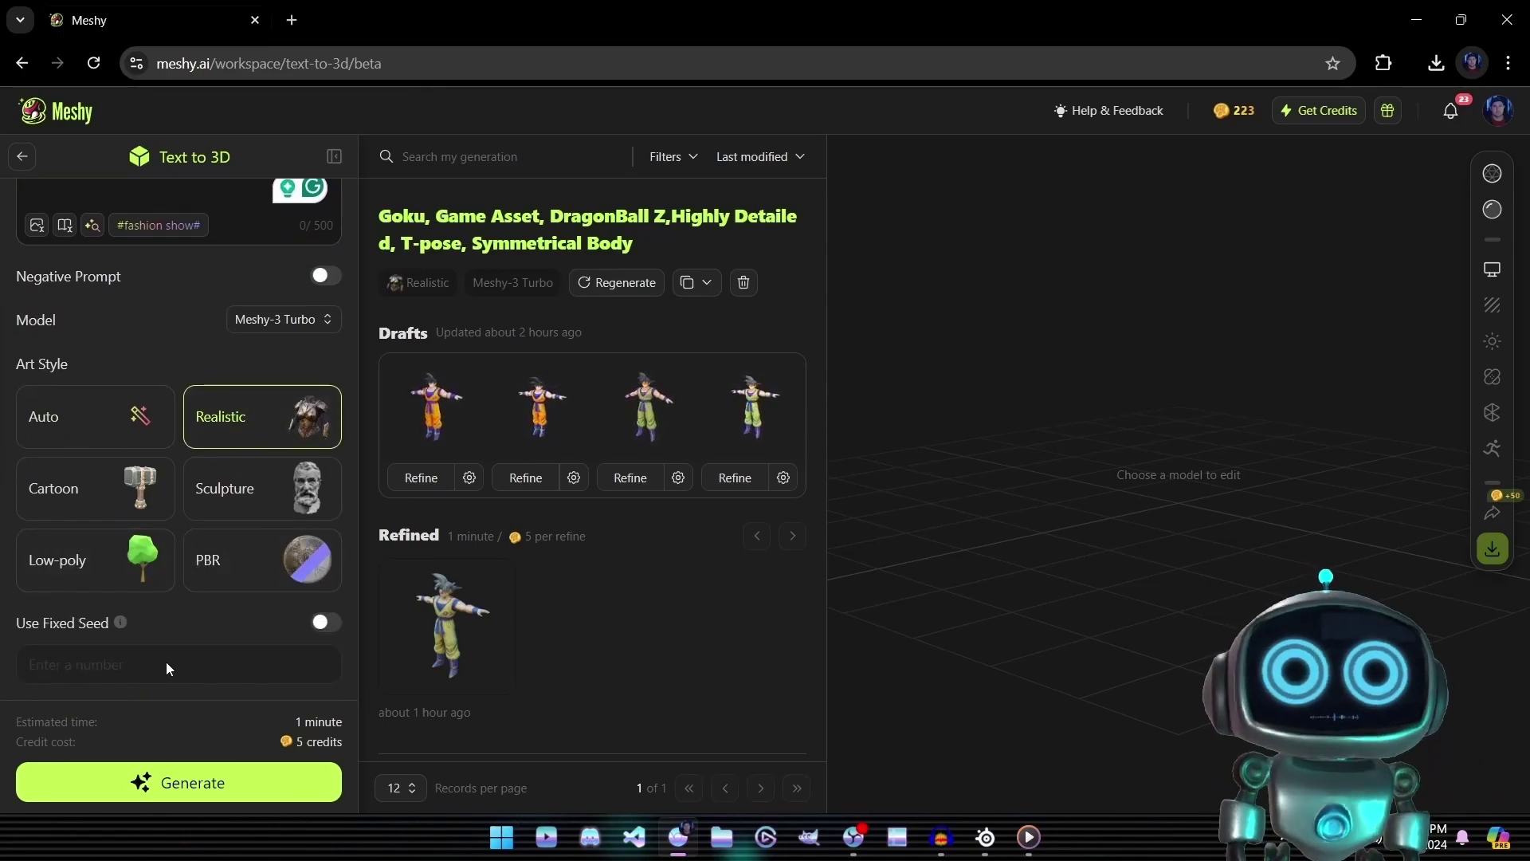
scroll(166, 662, "up", 2)
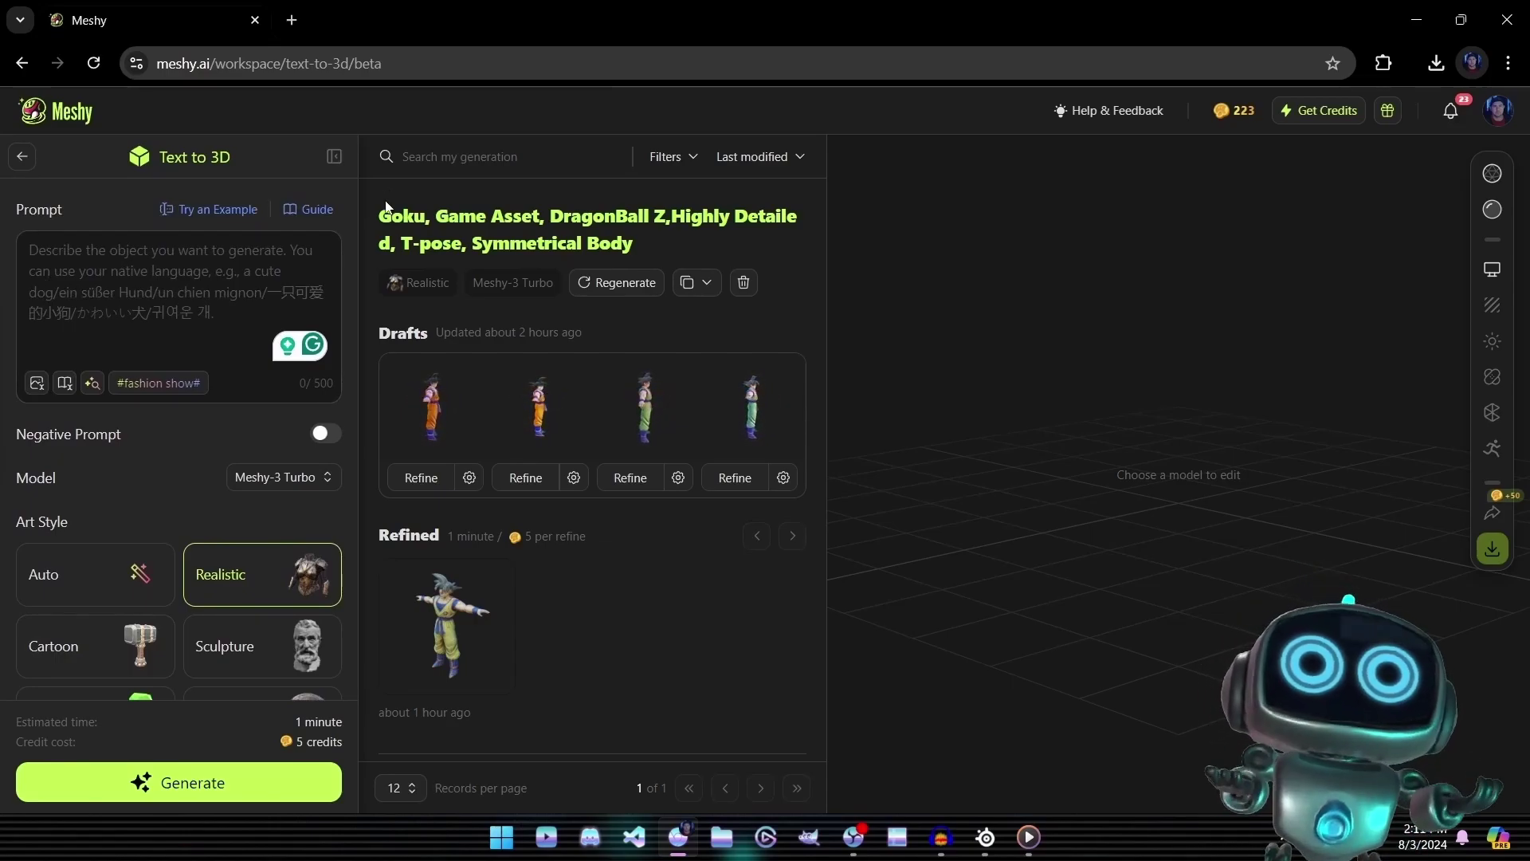
Step: Select the full Goku prompt text in the generation card
left_click_drag(385, 208, 600, 236)
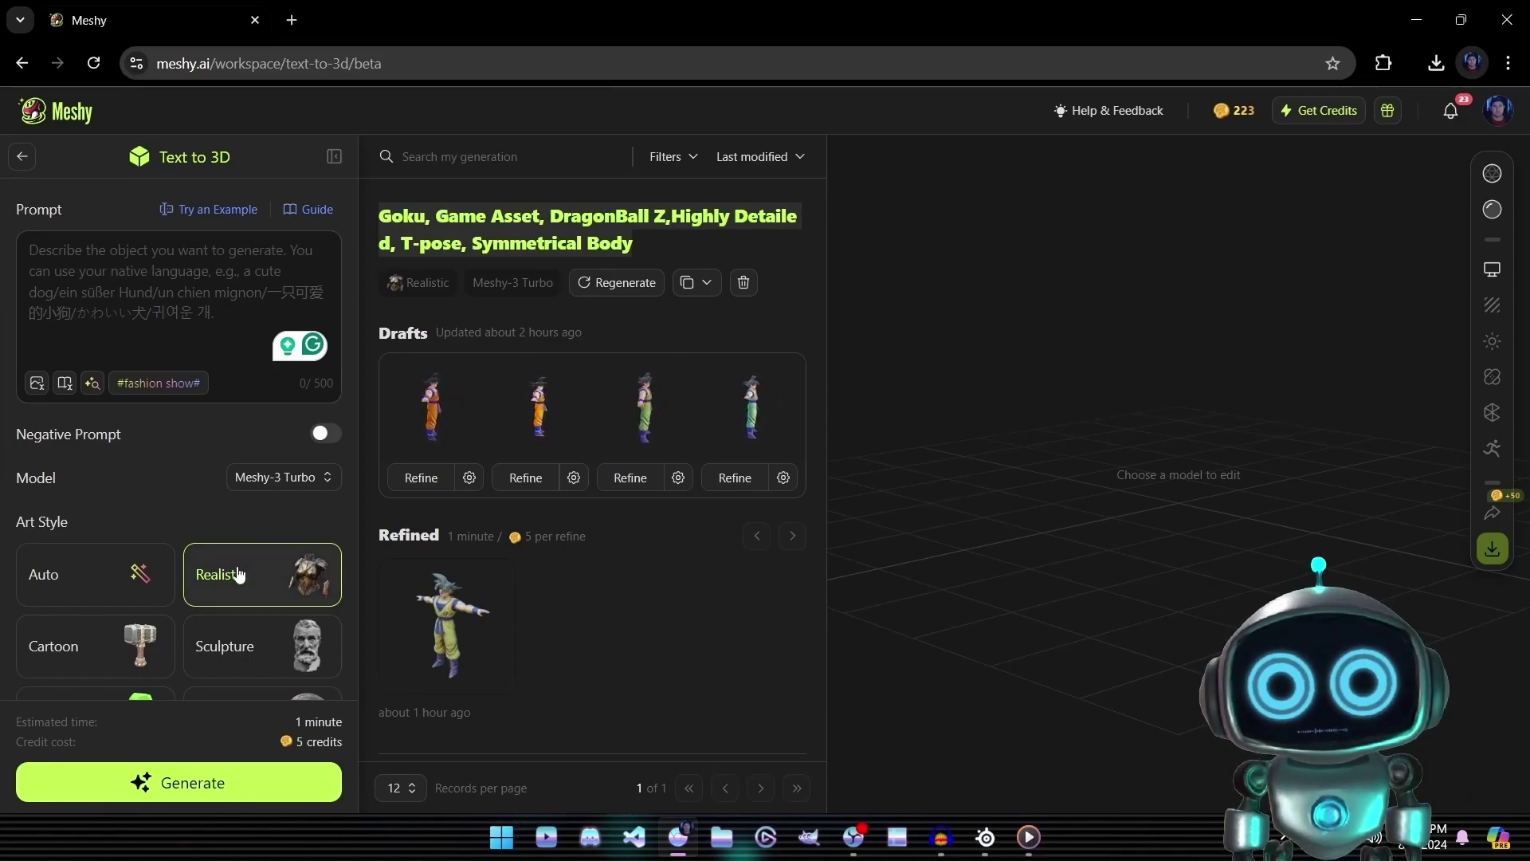
scroll(239, 574, "down", 2)
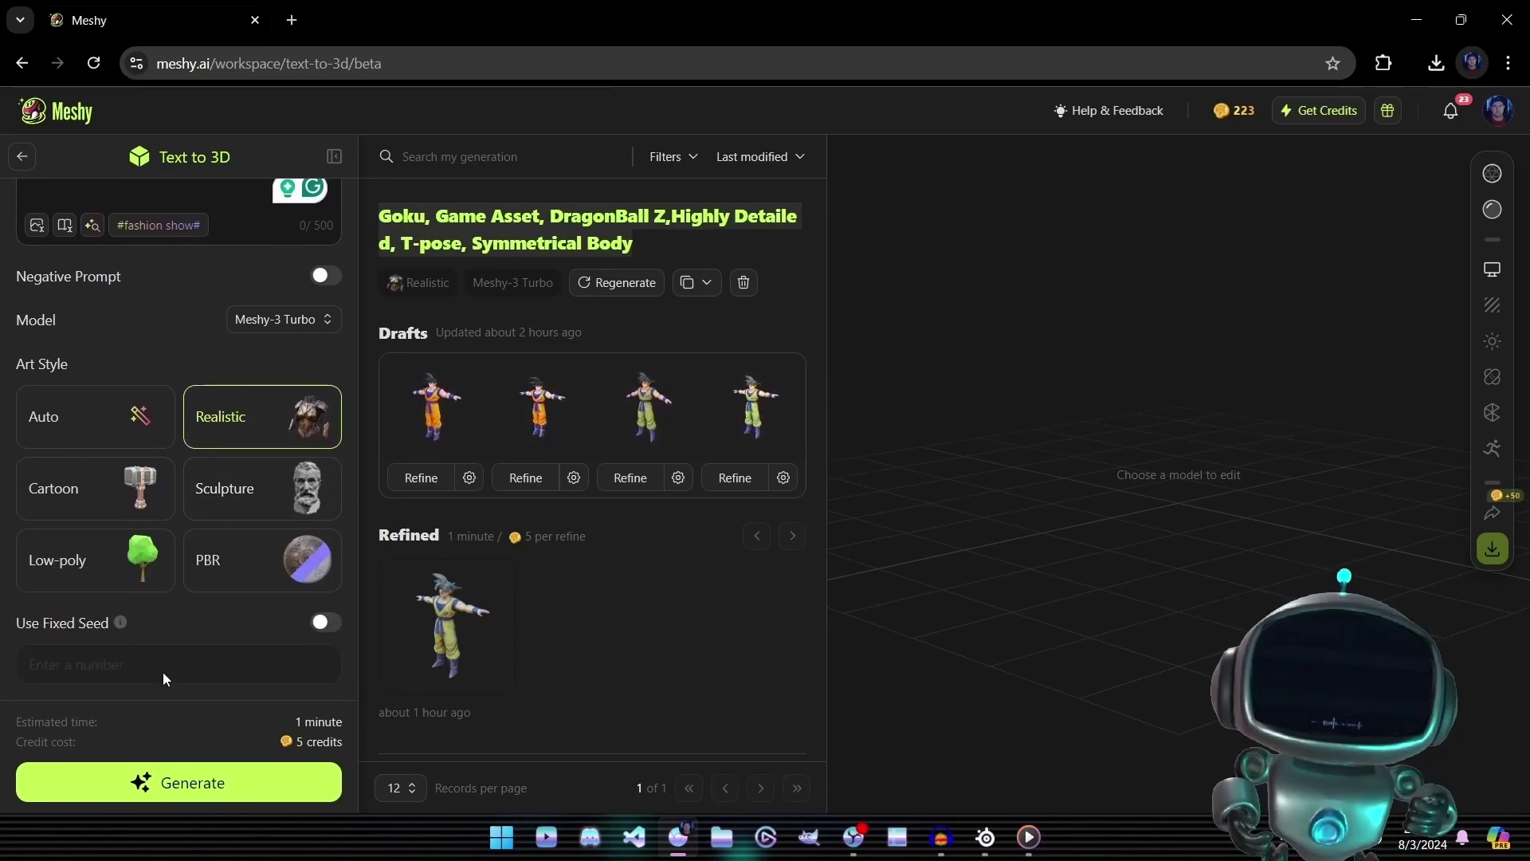
scroll(171, 666, "up", 2)
scroll(221, 384, "down", 2)
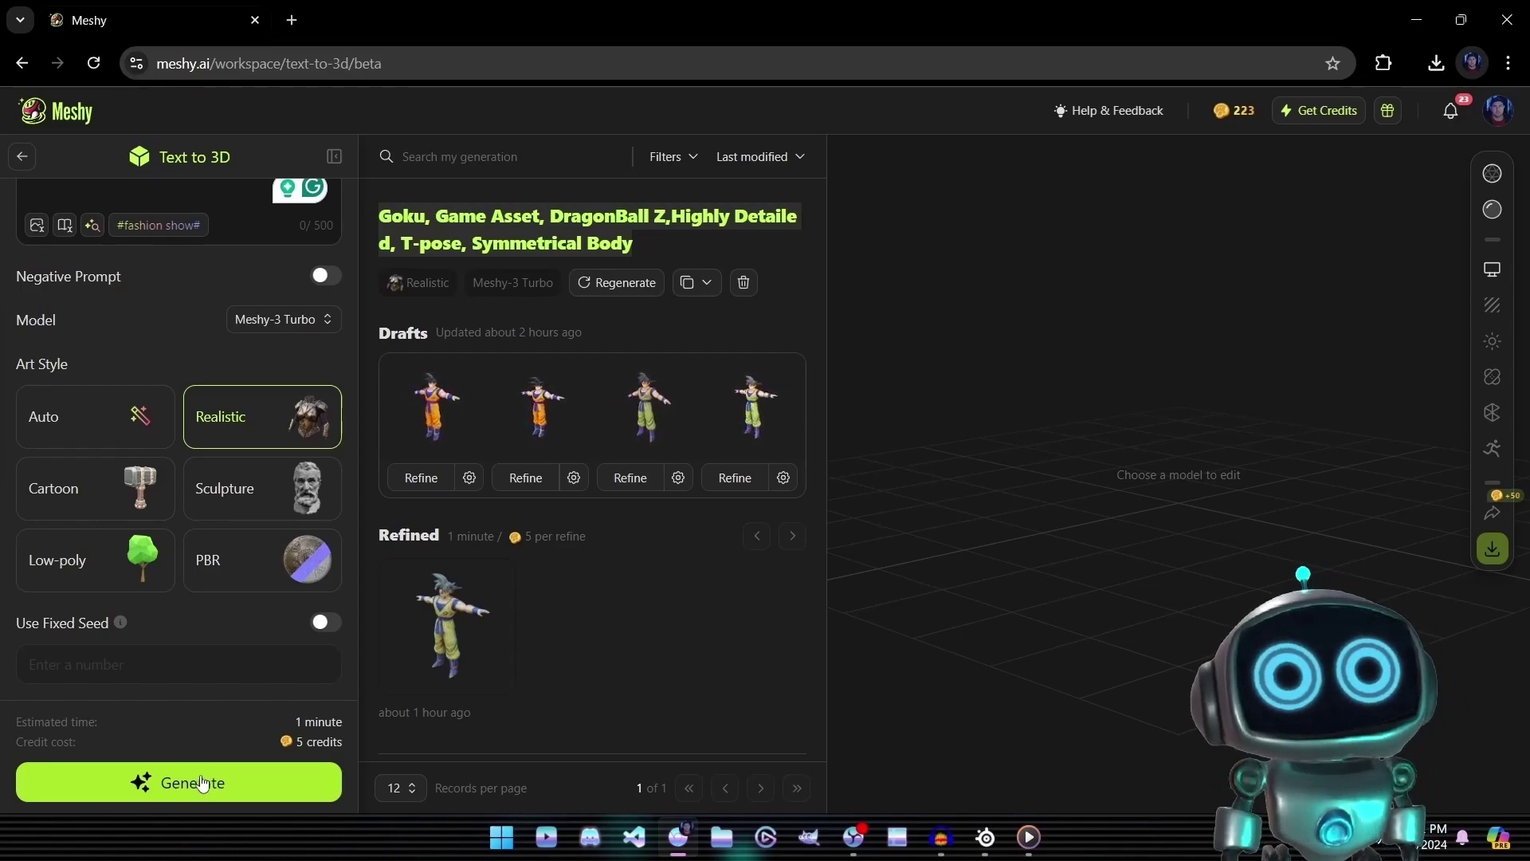
Step: Preview each of the four Goku drafts in turn, ending on the fourth
left_click(454, 431)
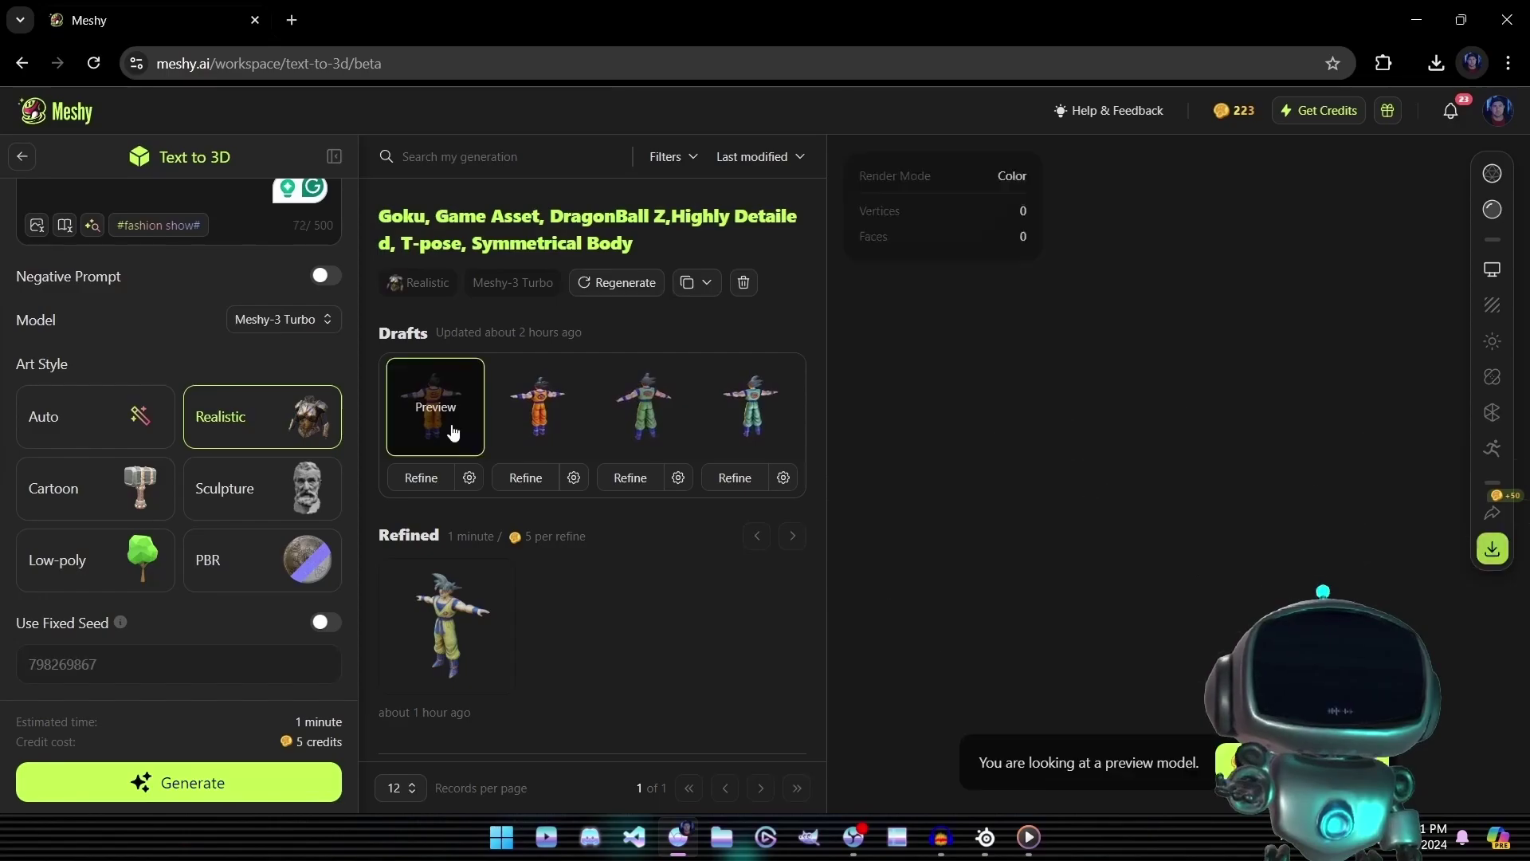
left_click(537, 423)
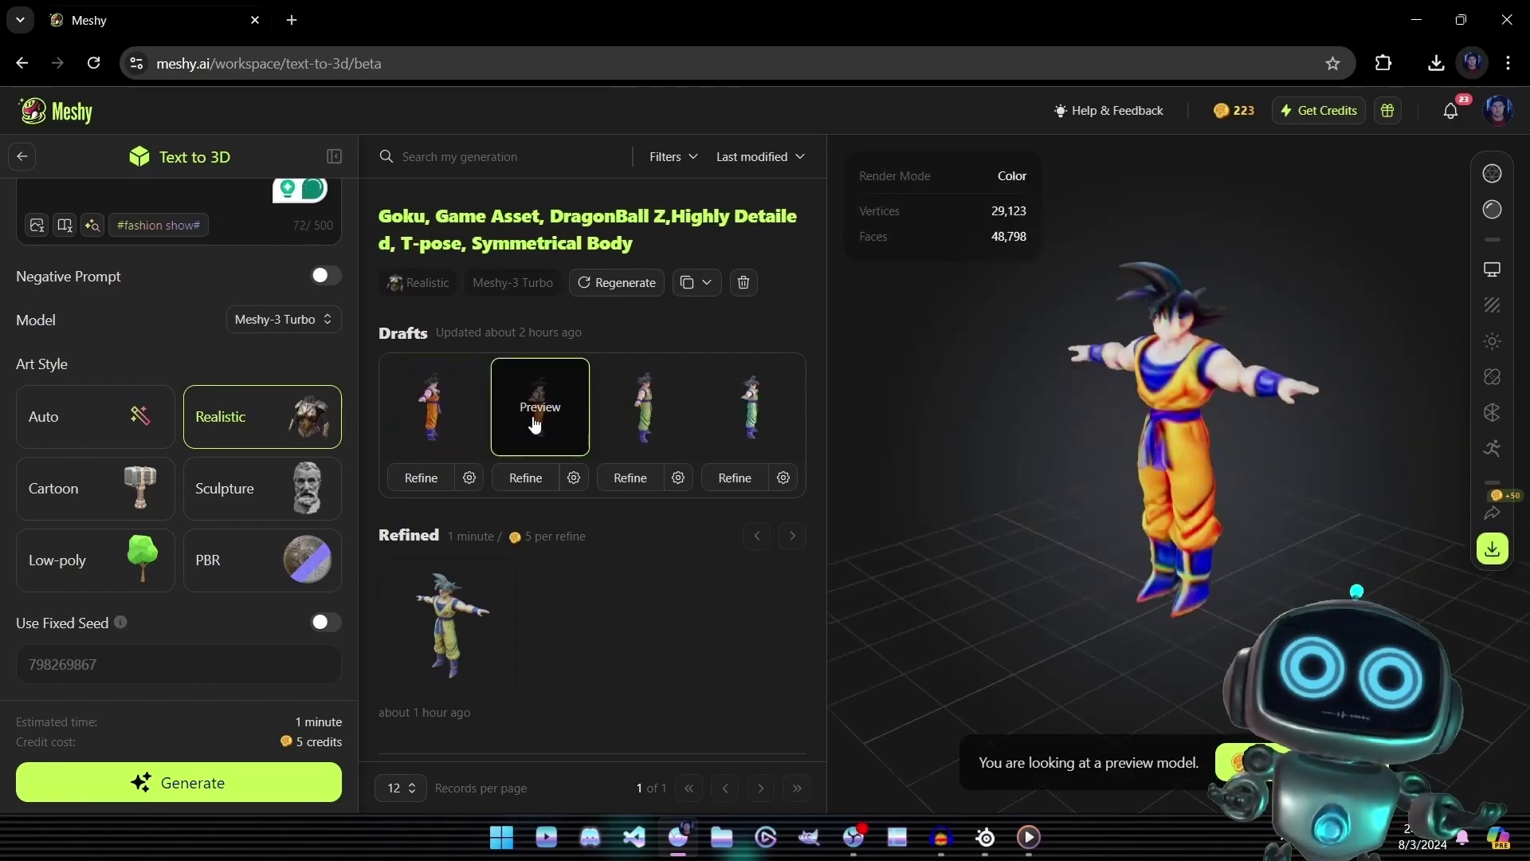
left_click(626, 414)
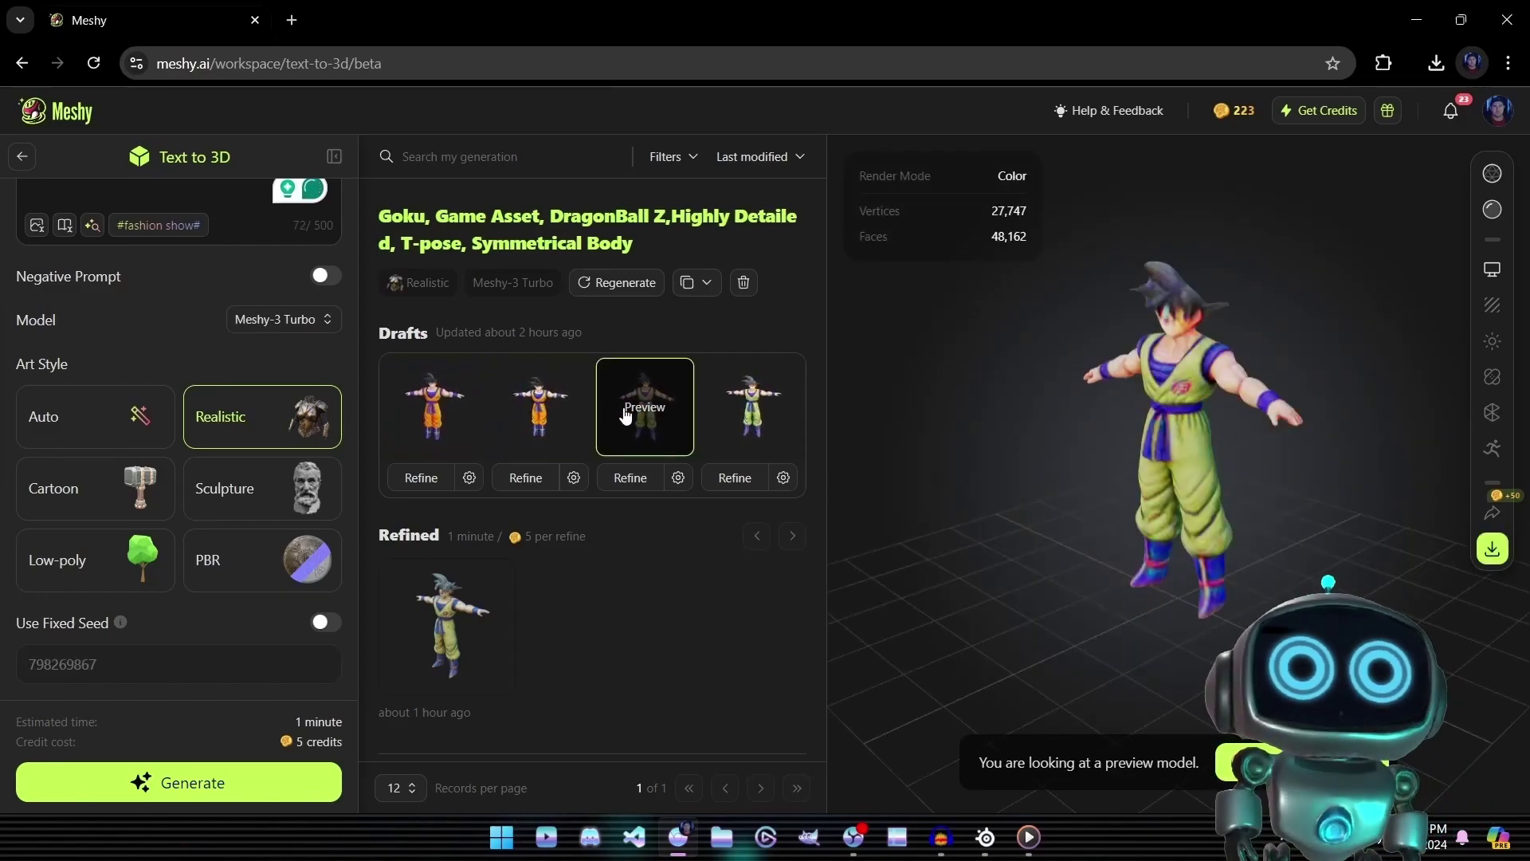
left_click(737, 430)
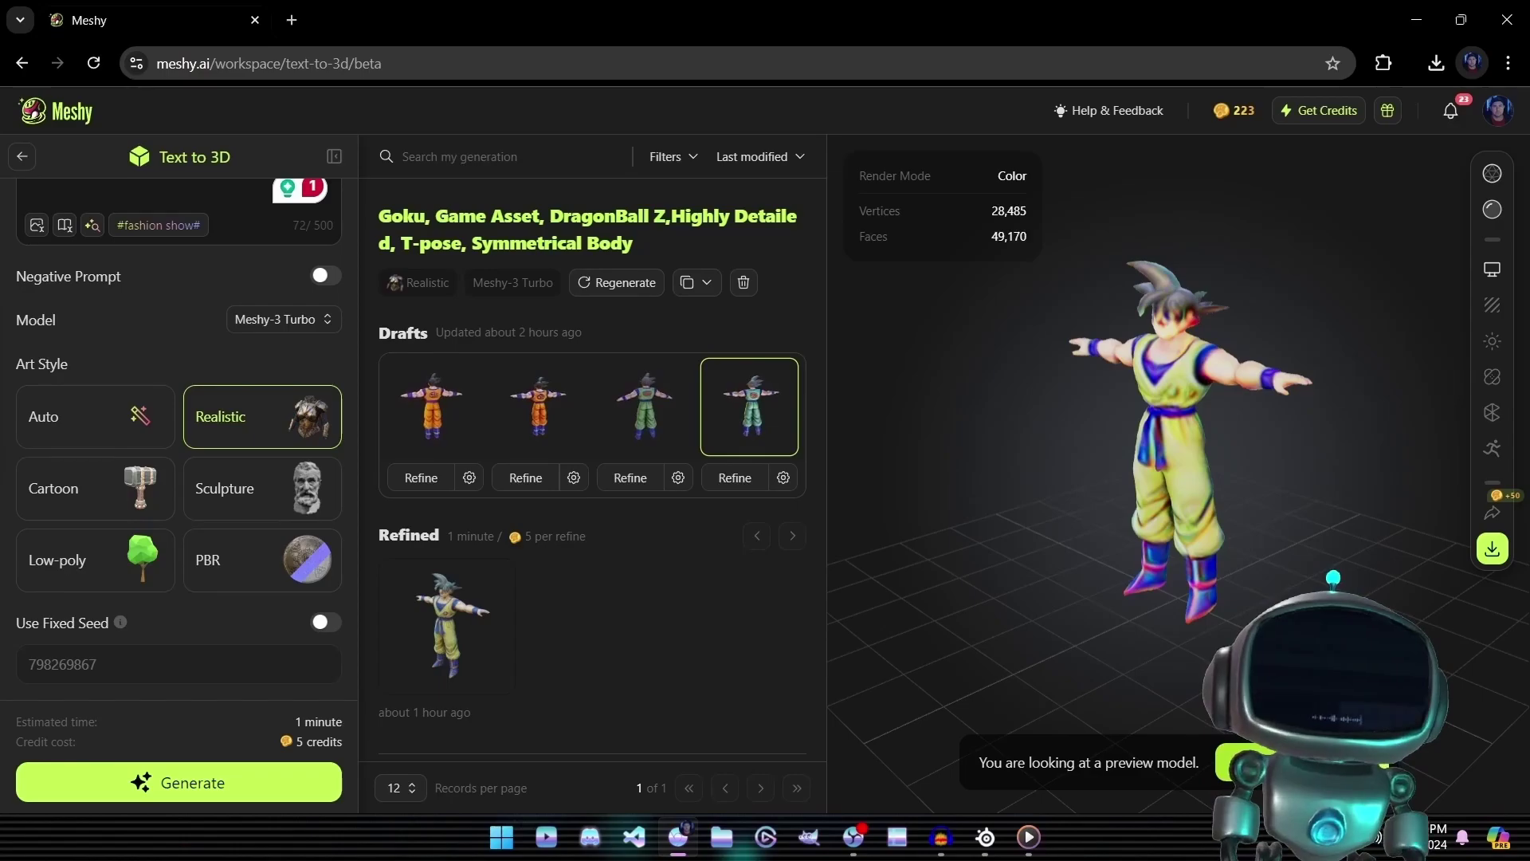
scroll(647, 585, "down", 1)
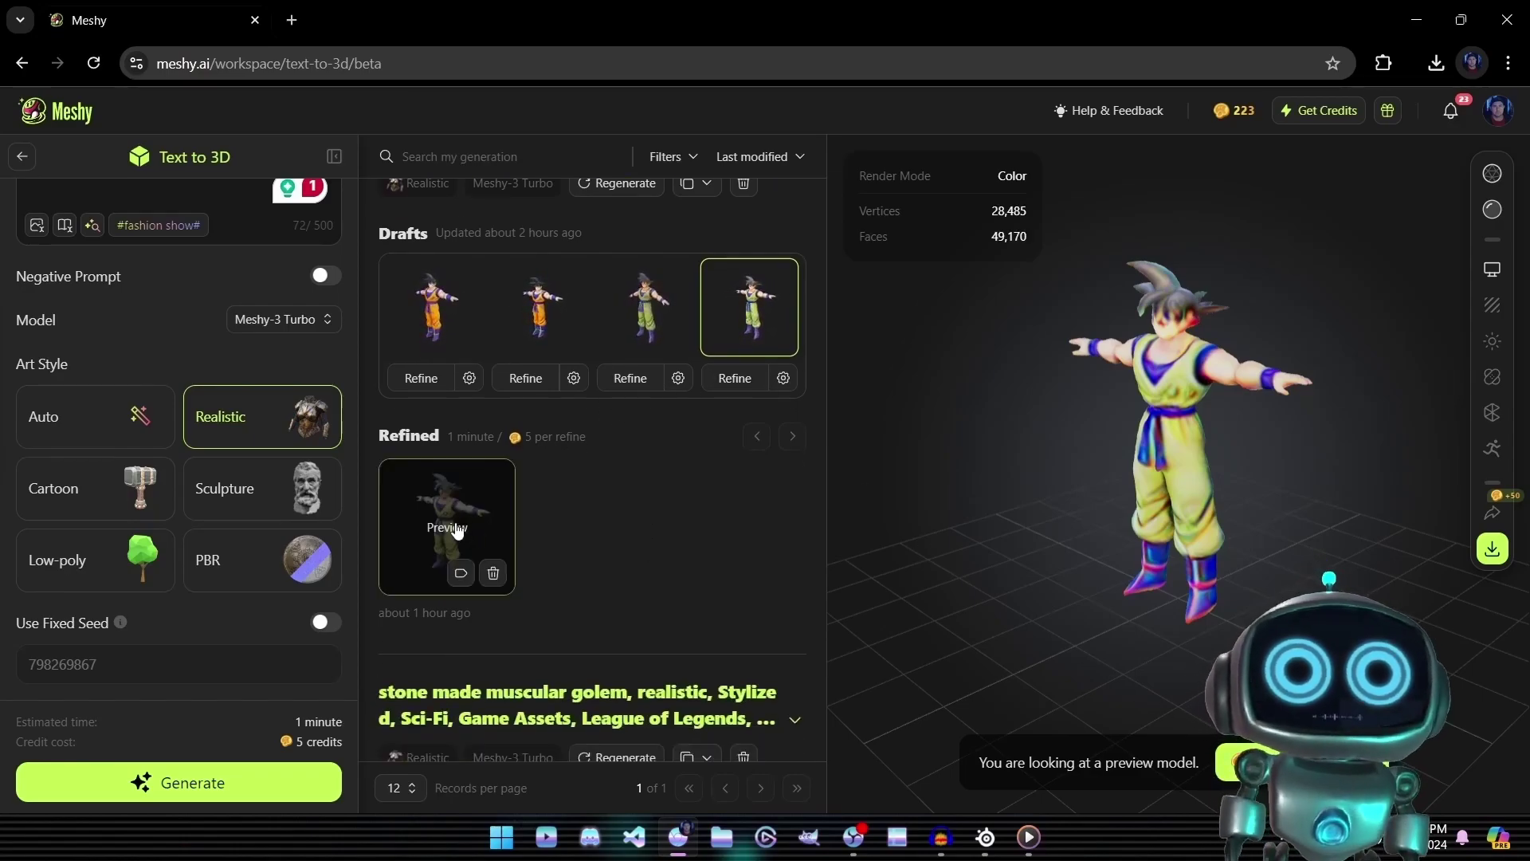
Step: Load the refined Goku and check it in Solid Mode and Wireframe before restoring textures
left_click(457, 530)
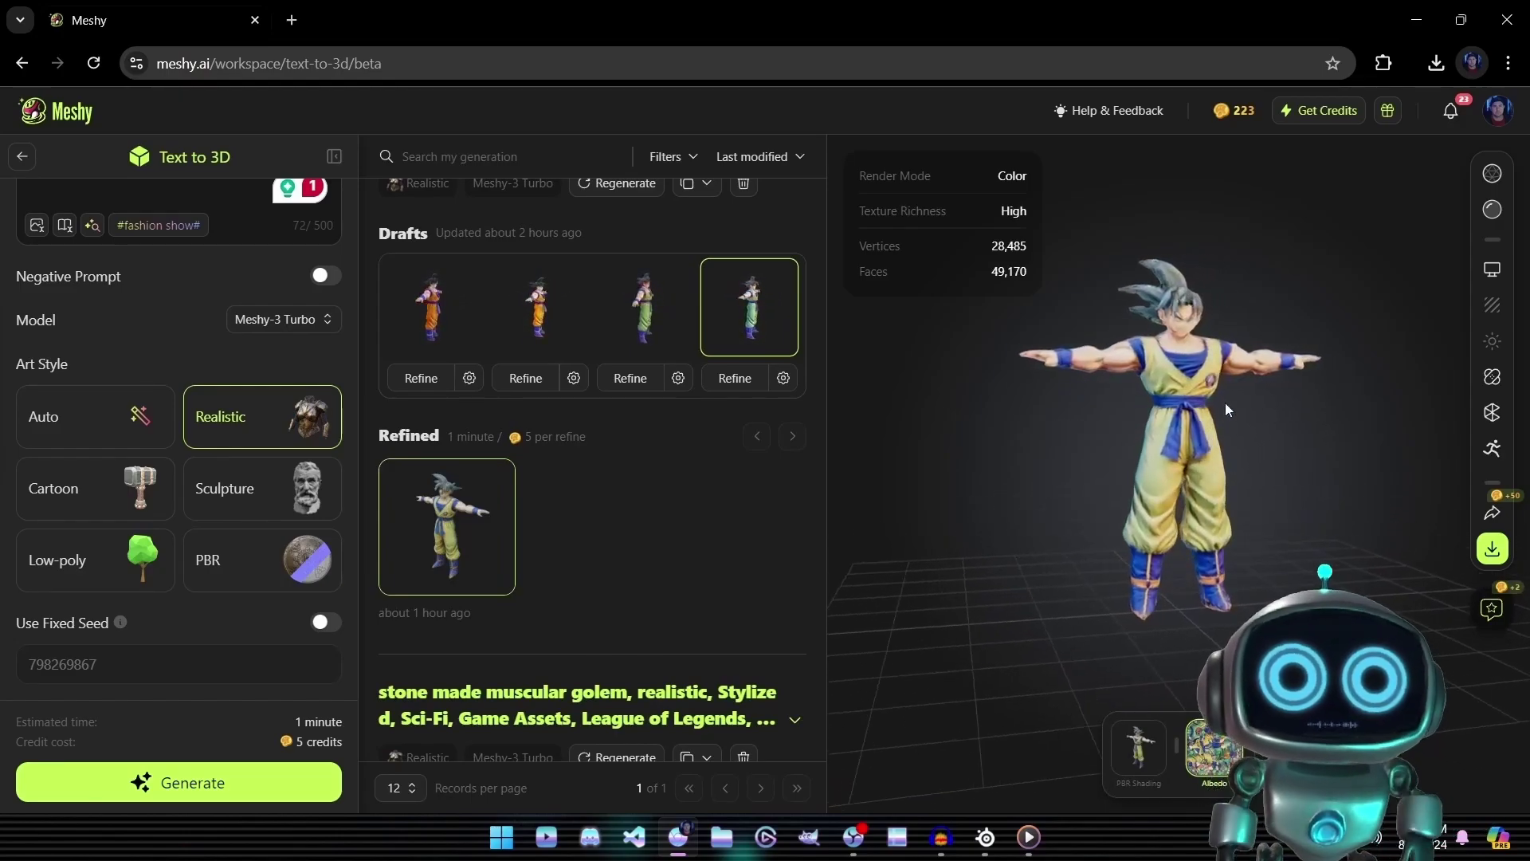
left_click(1493, 209)
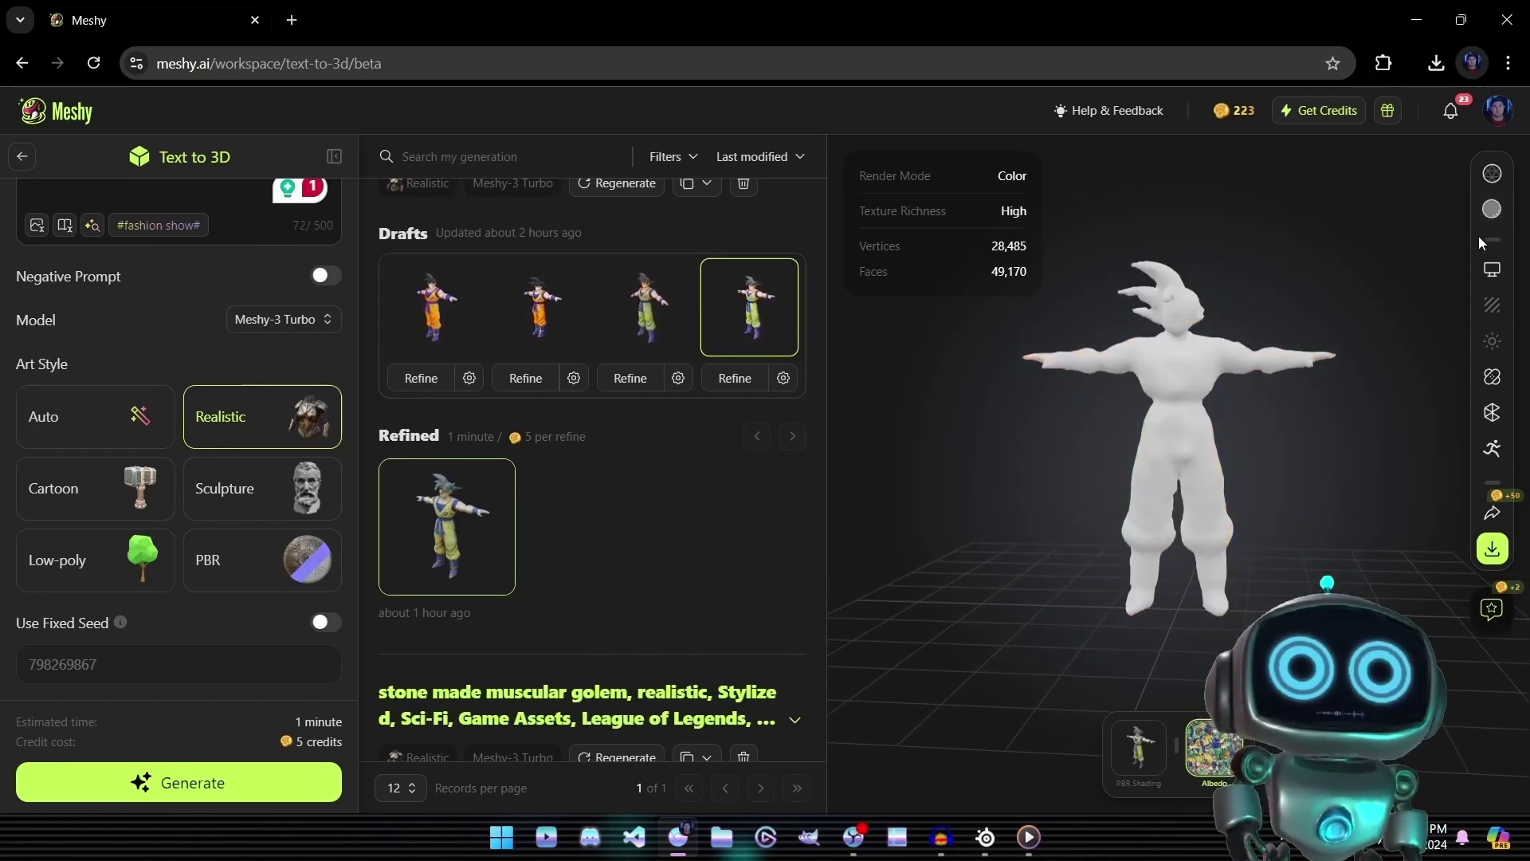
left_click(1497, 177)
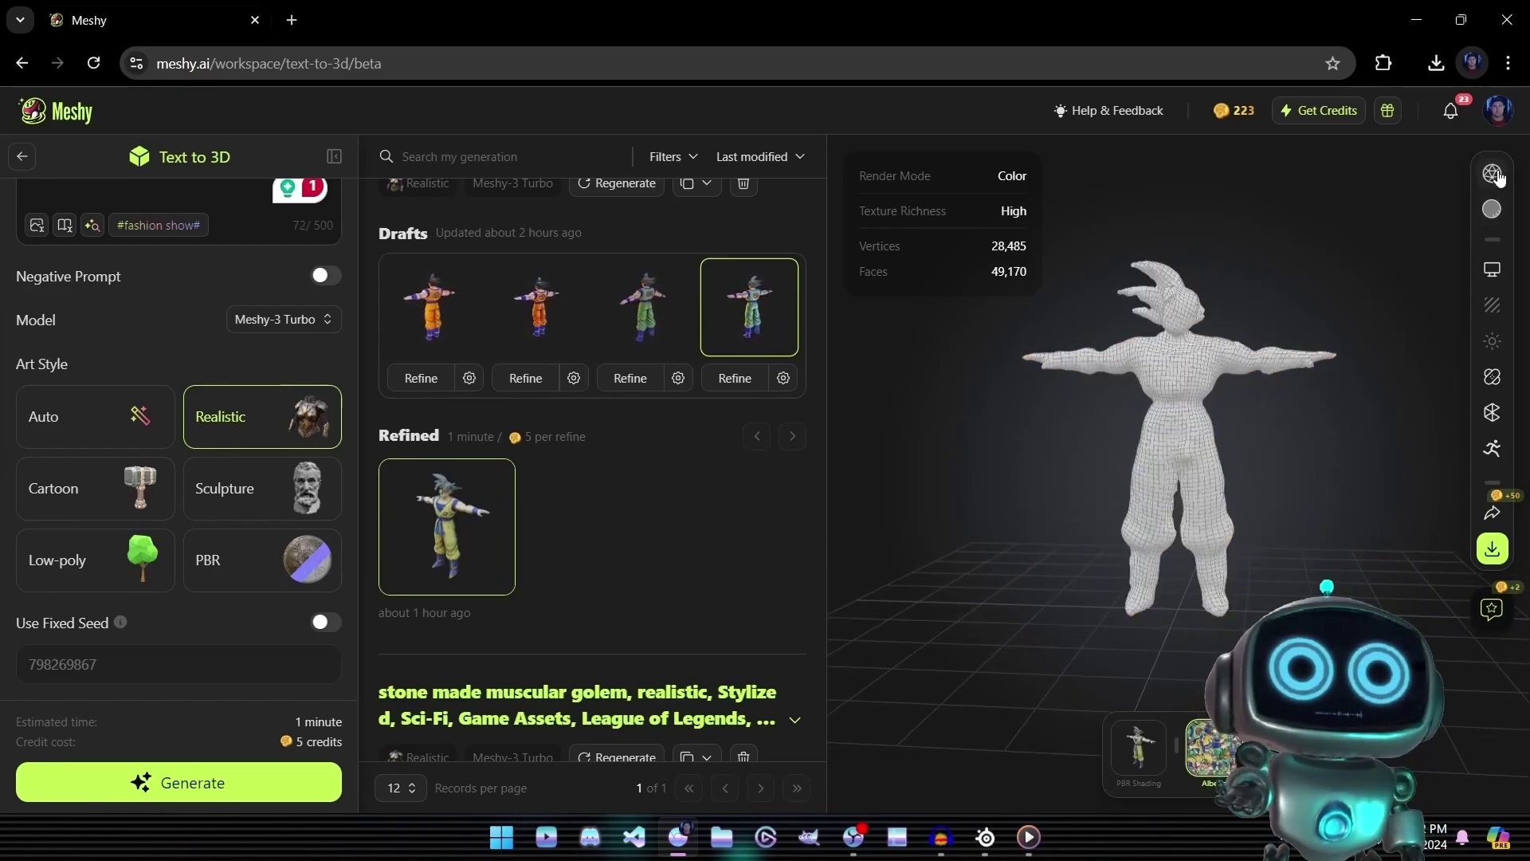
left_click(1495, 219)
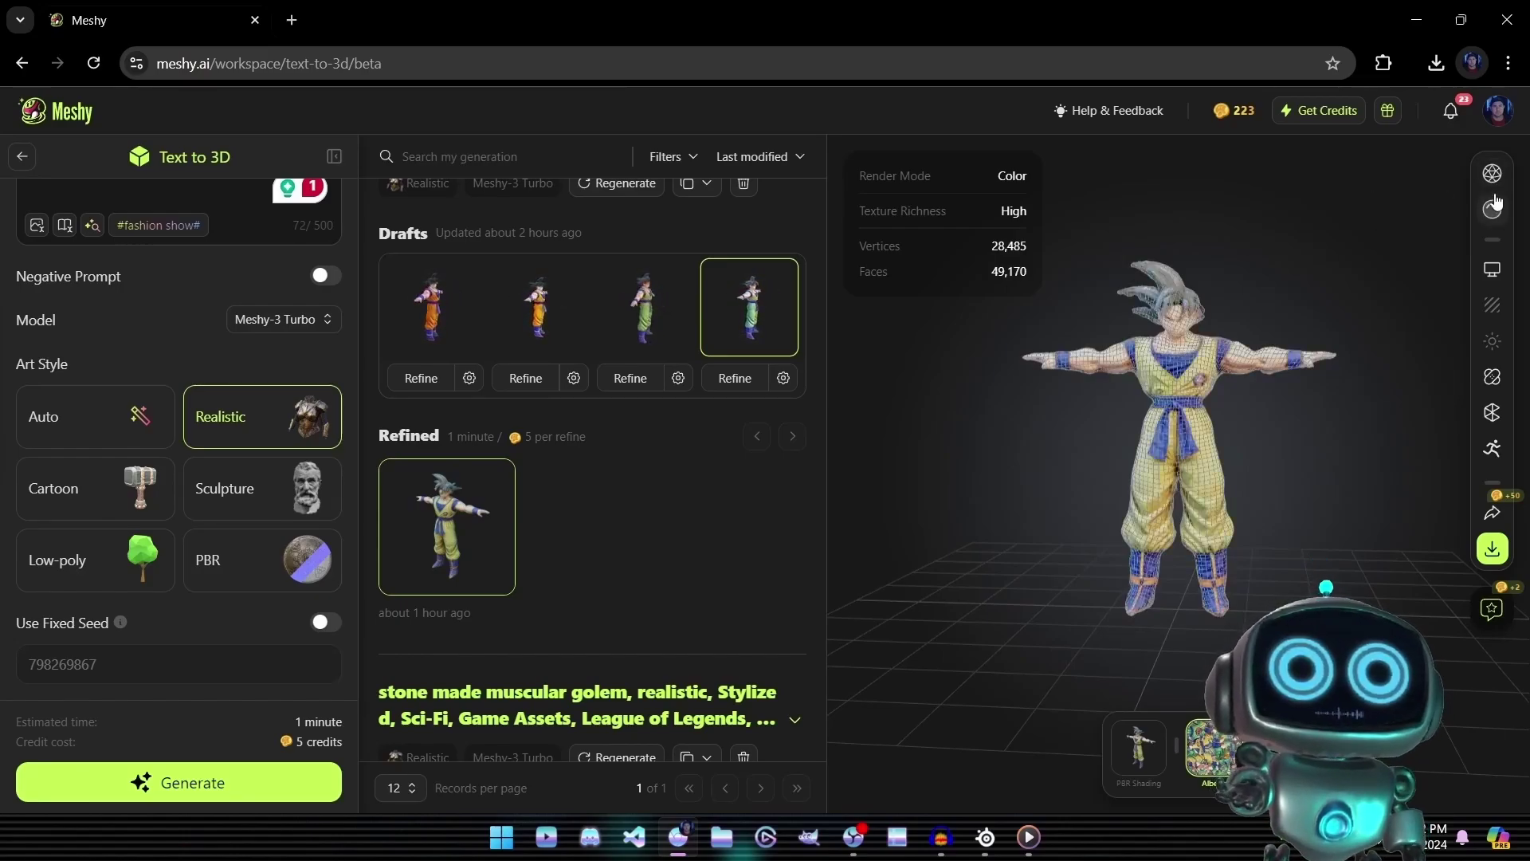
left_click(1497, 182)
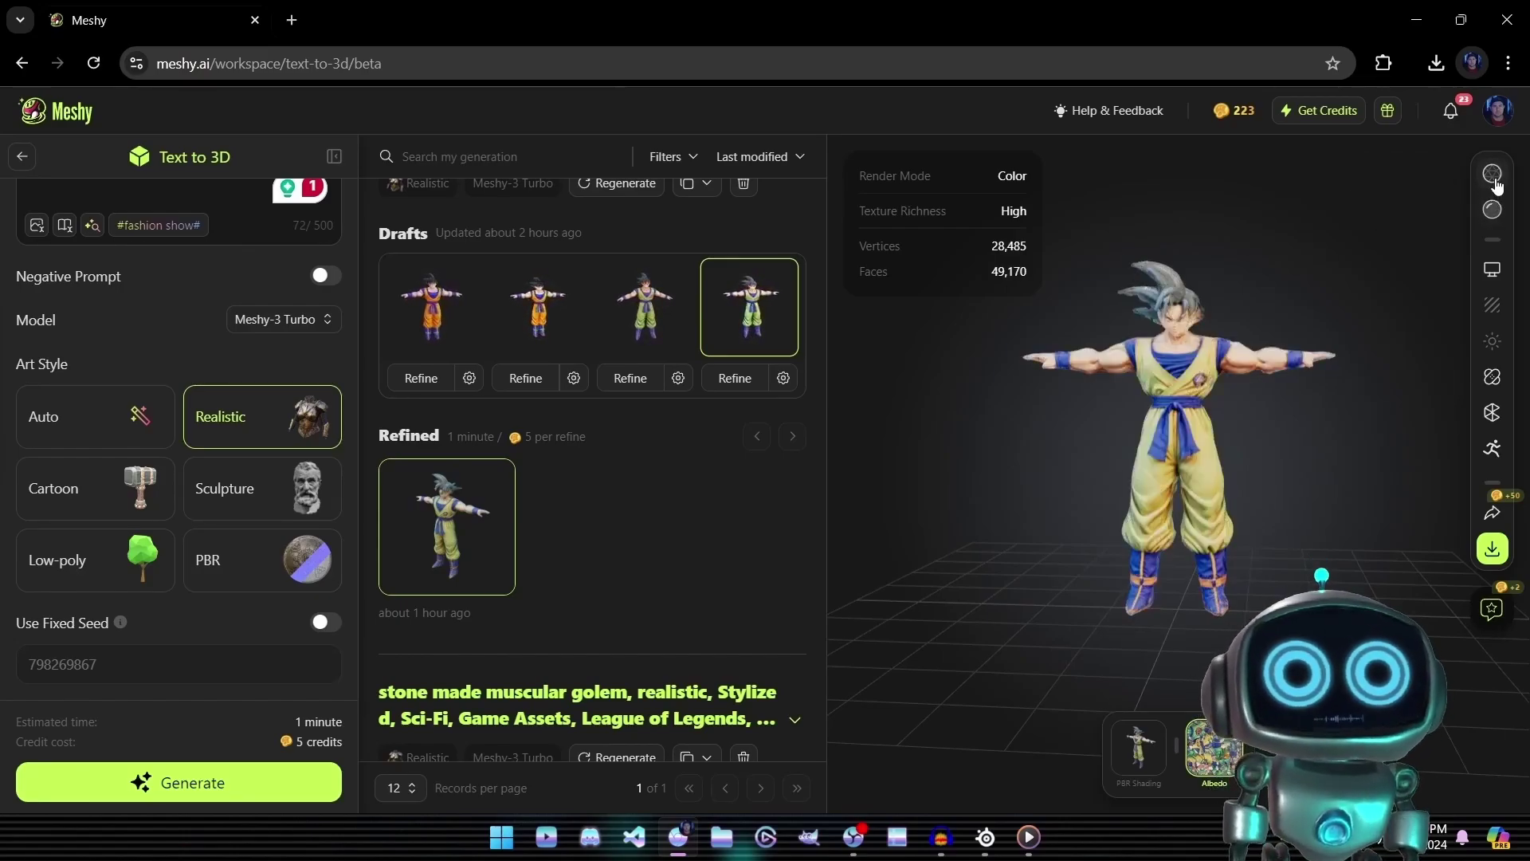
Step: Switch the mesh settings to Triangle and bring up AI Texture Editing
left_click(1492, 412)
left_click(1325, 468)
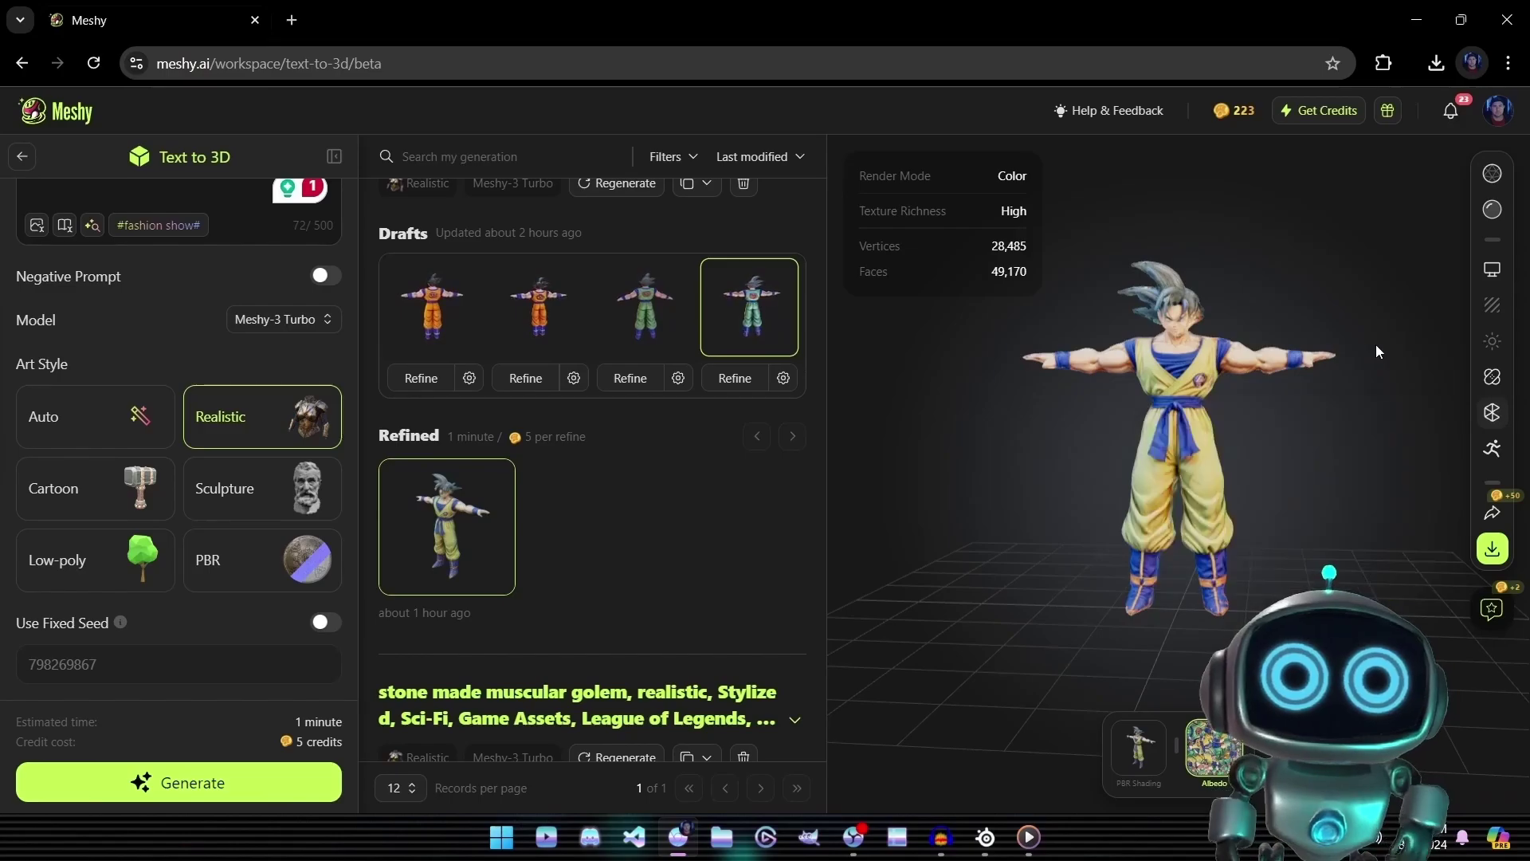
mouse_move(1493, 380)
left_click(1430, 386)
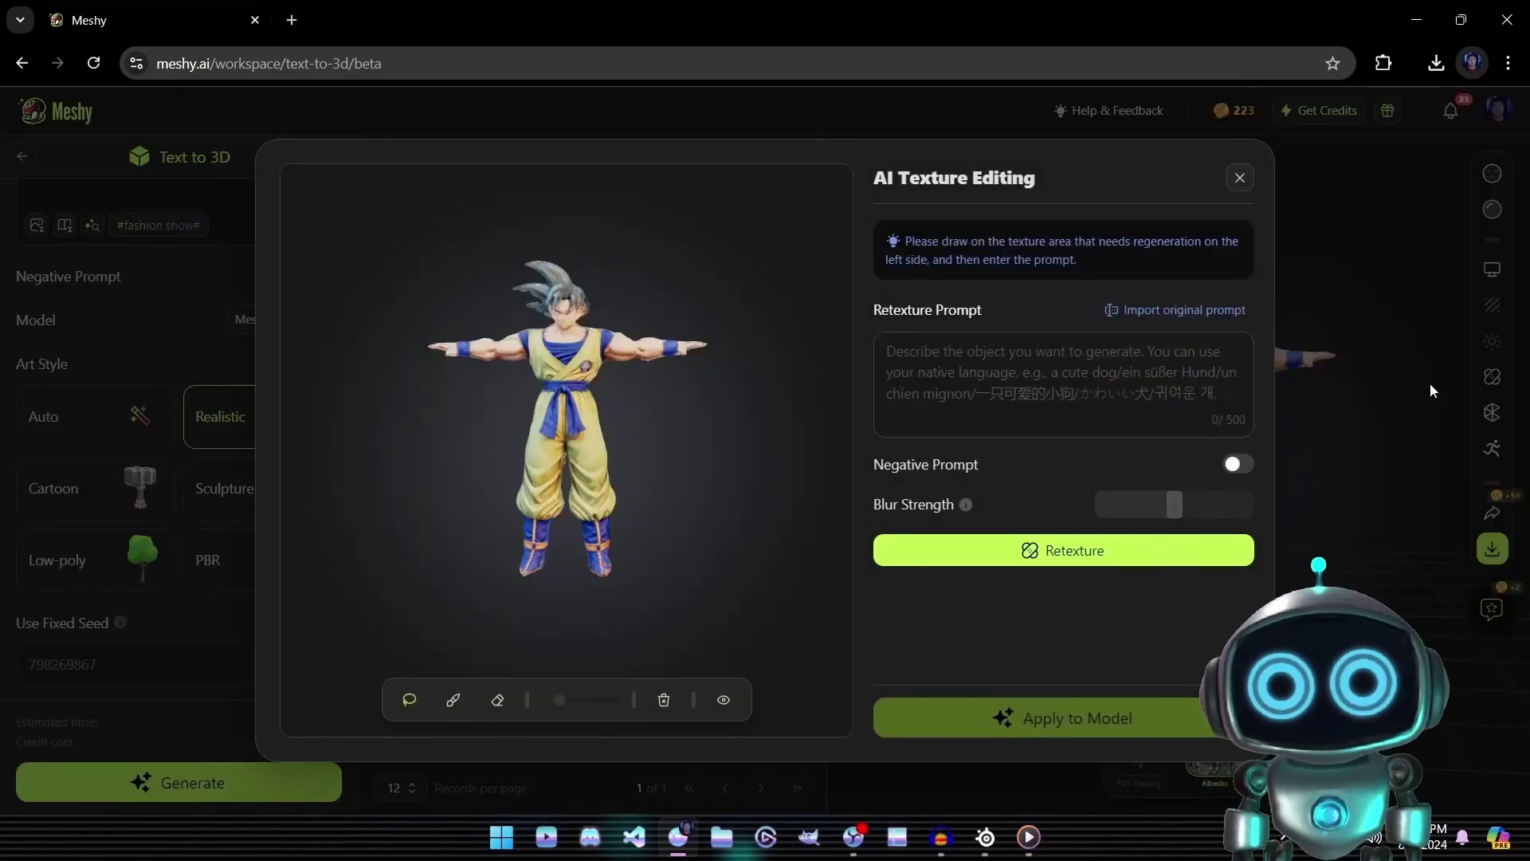
Step: Close the AI Texture Editing dialog
left_click(1240, 179)
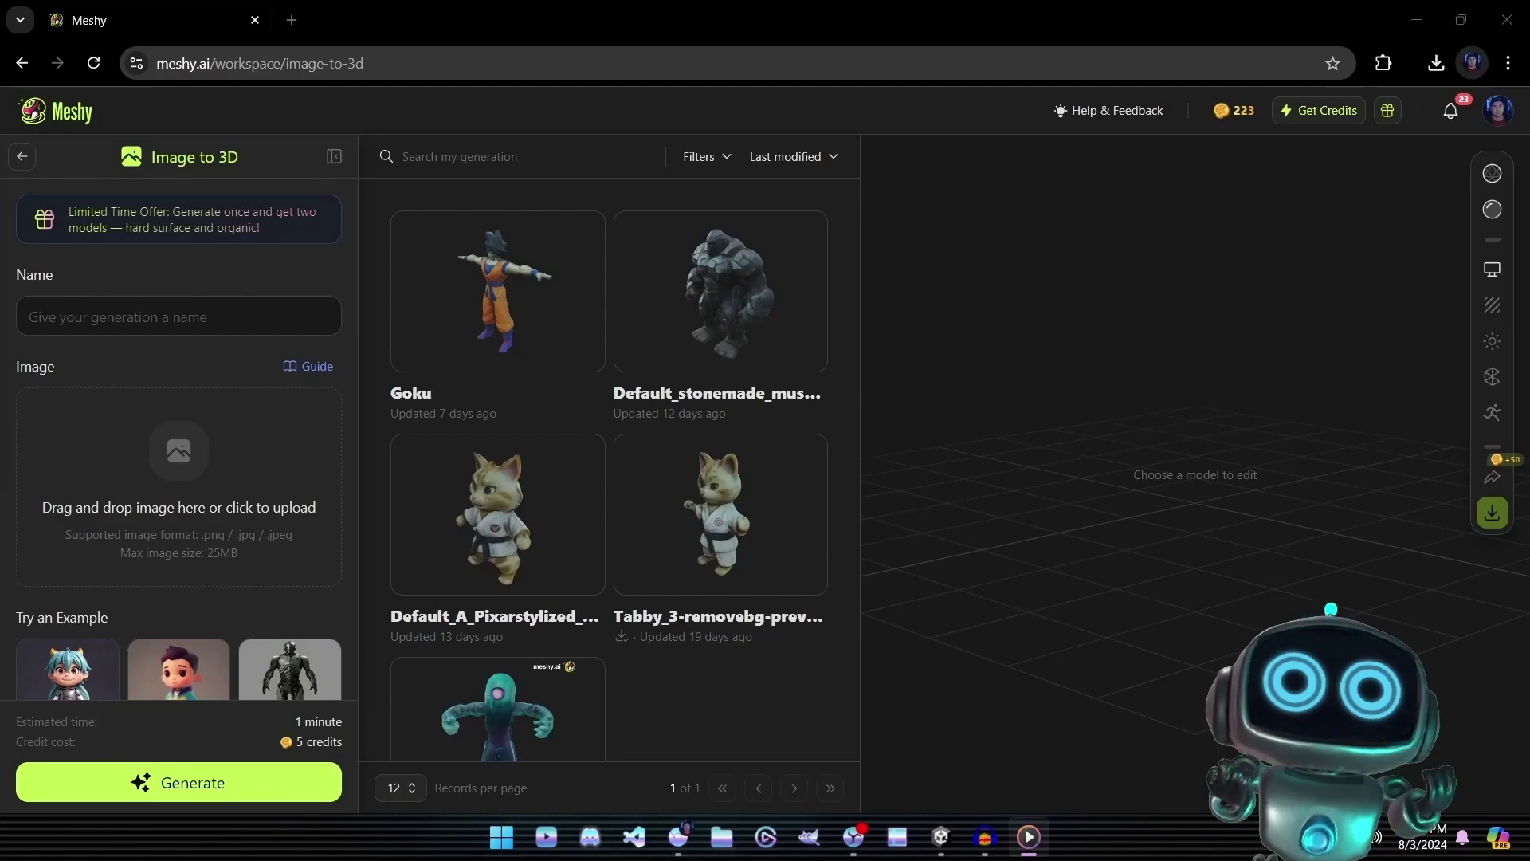
Step: Upload Fr_Front-removebg-preview as the image for Image to 3D
left_click(181, 471)
left_click(281, 184)
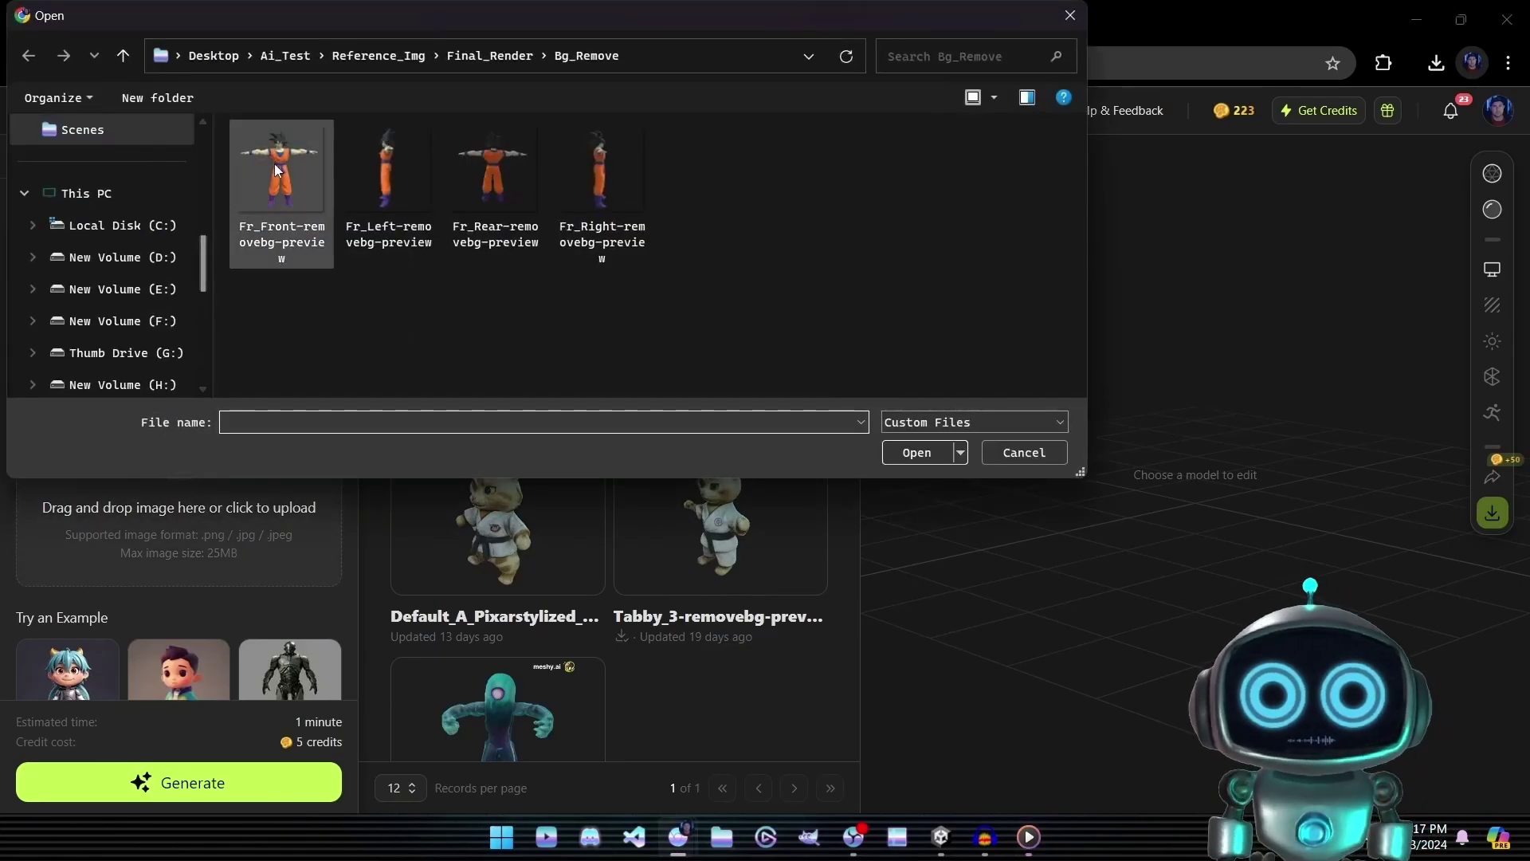
left_click(916, 452)
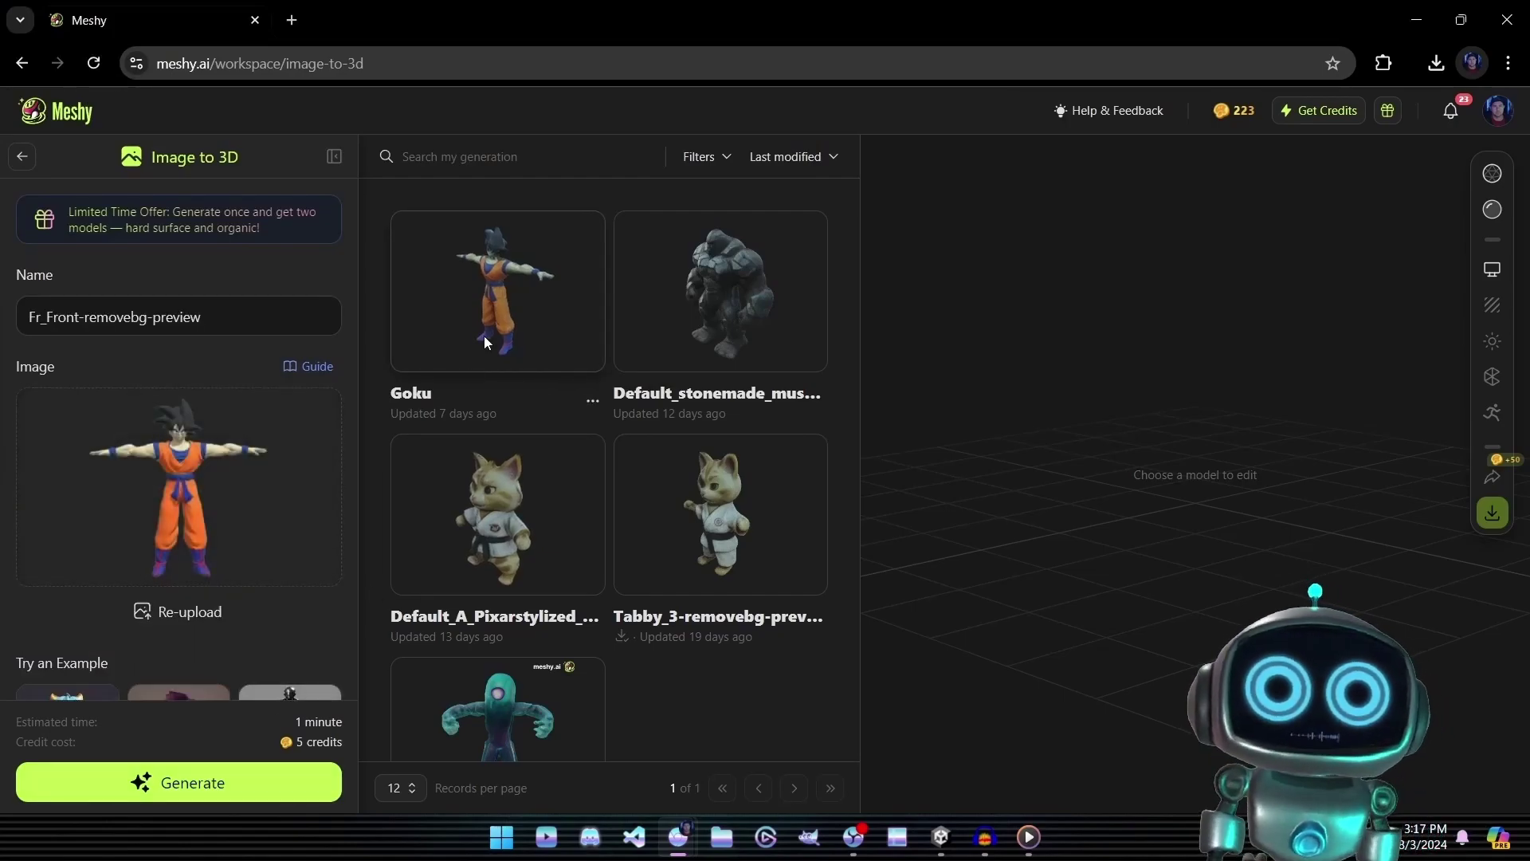
Step: Load the earlier Goku model and check it in solid white and wireframe views, then restore its colour
left_click(497, 303)
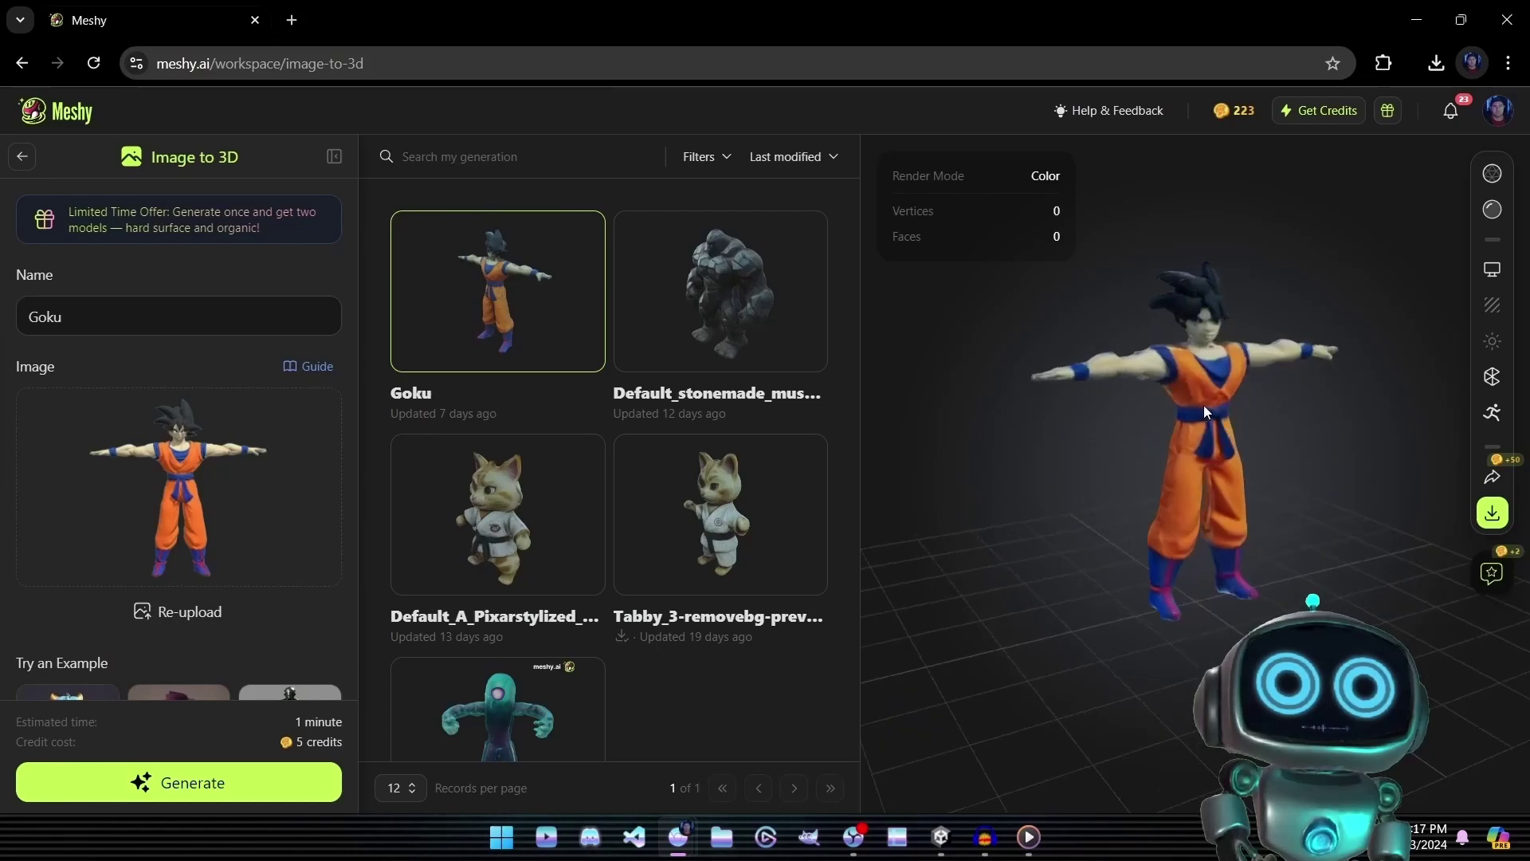
left_click(1493, 212)
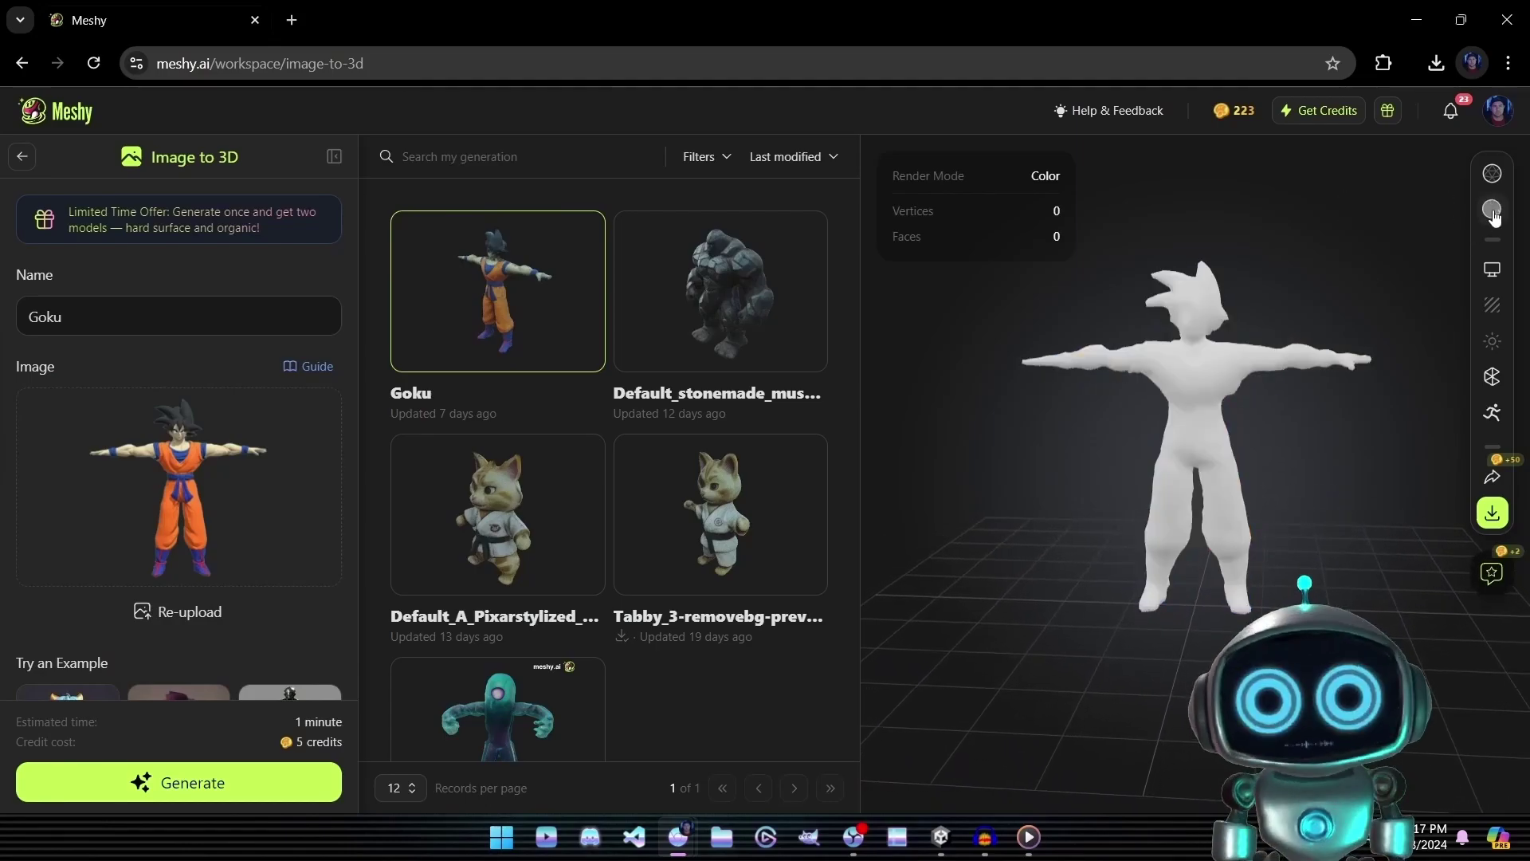
left_click(1489, 186)
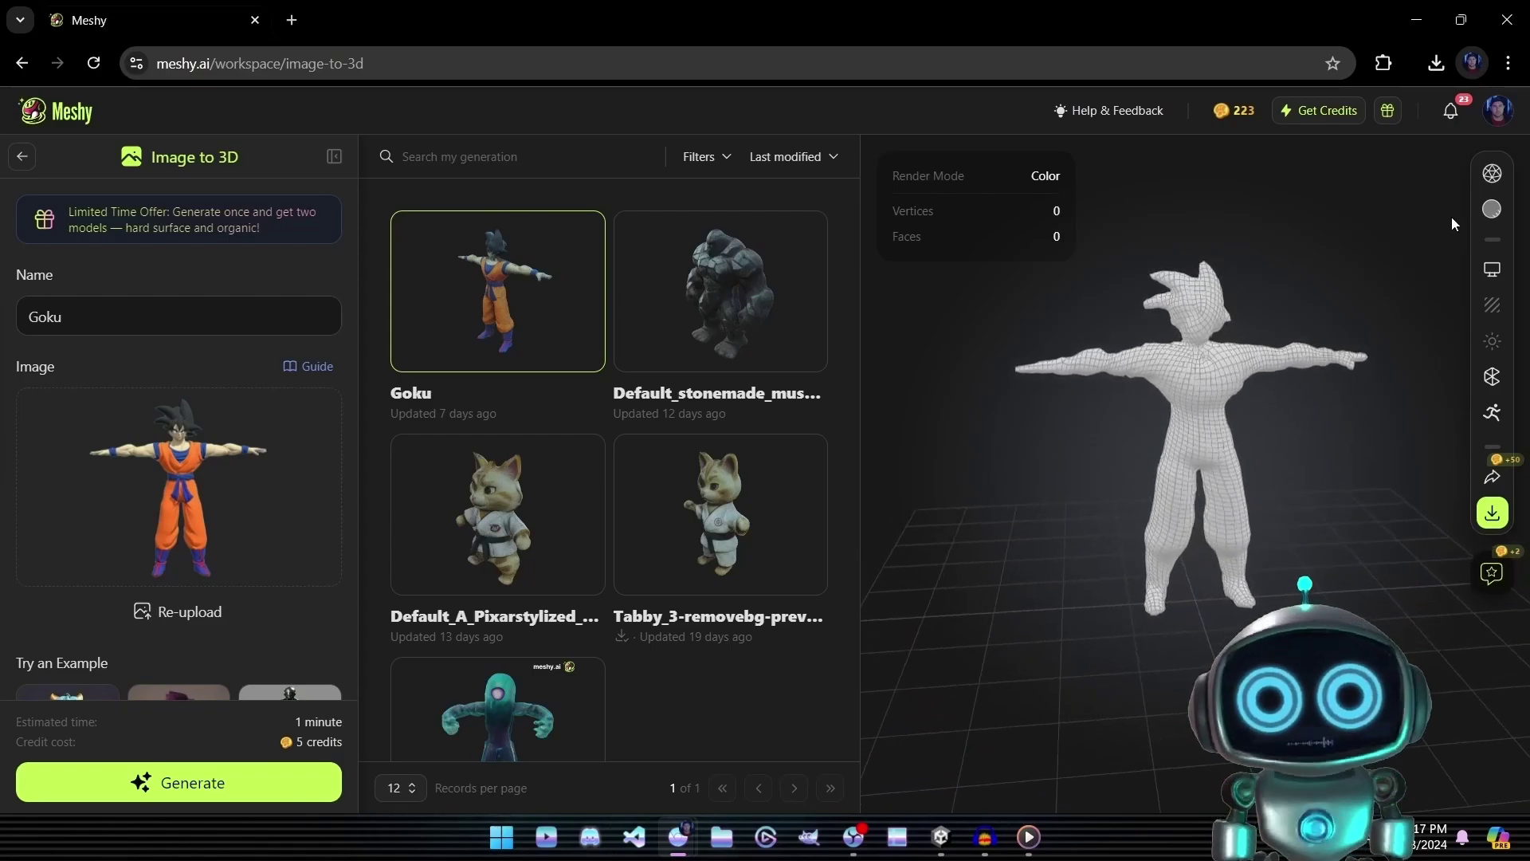
left_click(1492, 209)
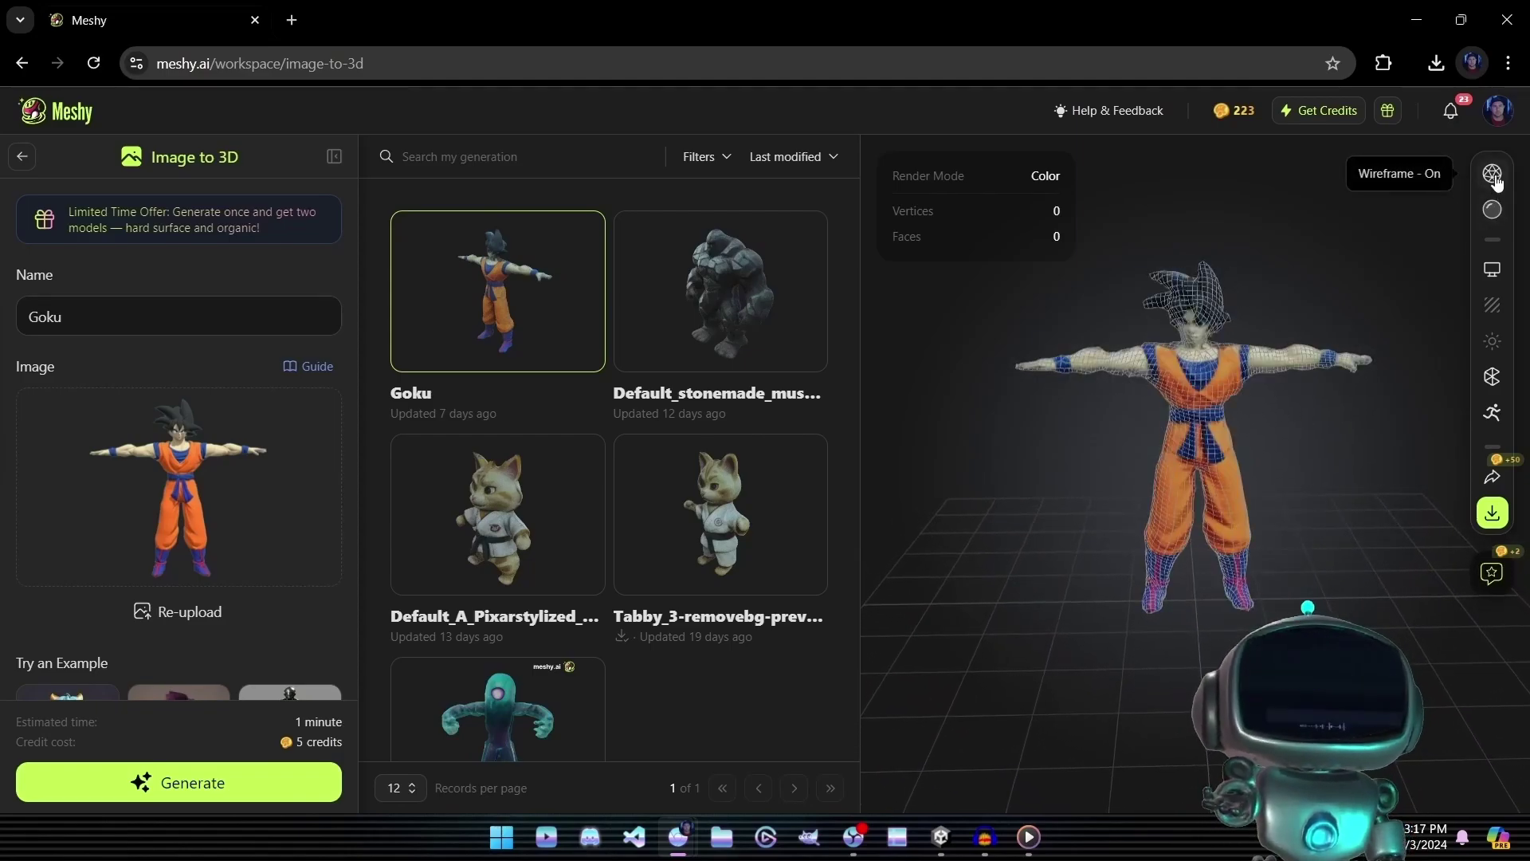
left_click(1493, 175)
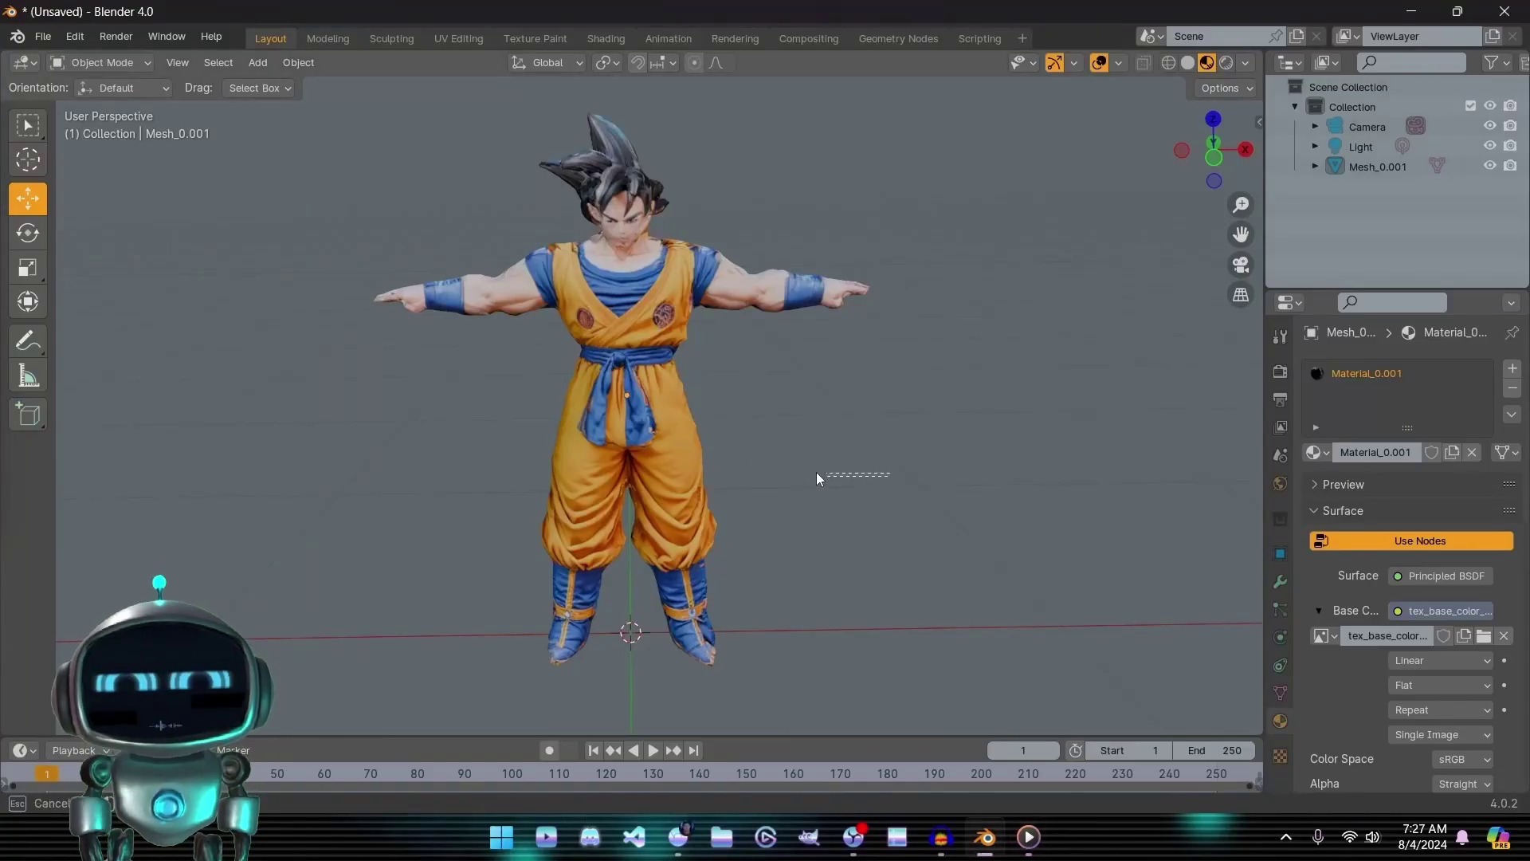
mouse_move(772, 478)
middle_mouse_down()
mouse_move(479, 483)
mouse_move(676, 437)
mouse_move(533, 430)
mouse_move(790, 402)
mouse_move(549, 404)
mouse_move(733, 394)
mouse_move(661, 395)
middle_mouse_up()
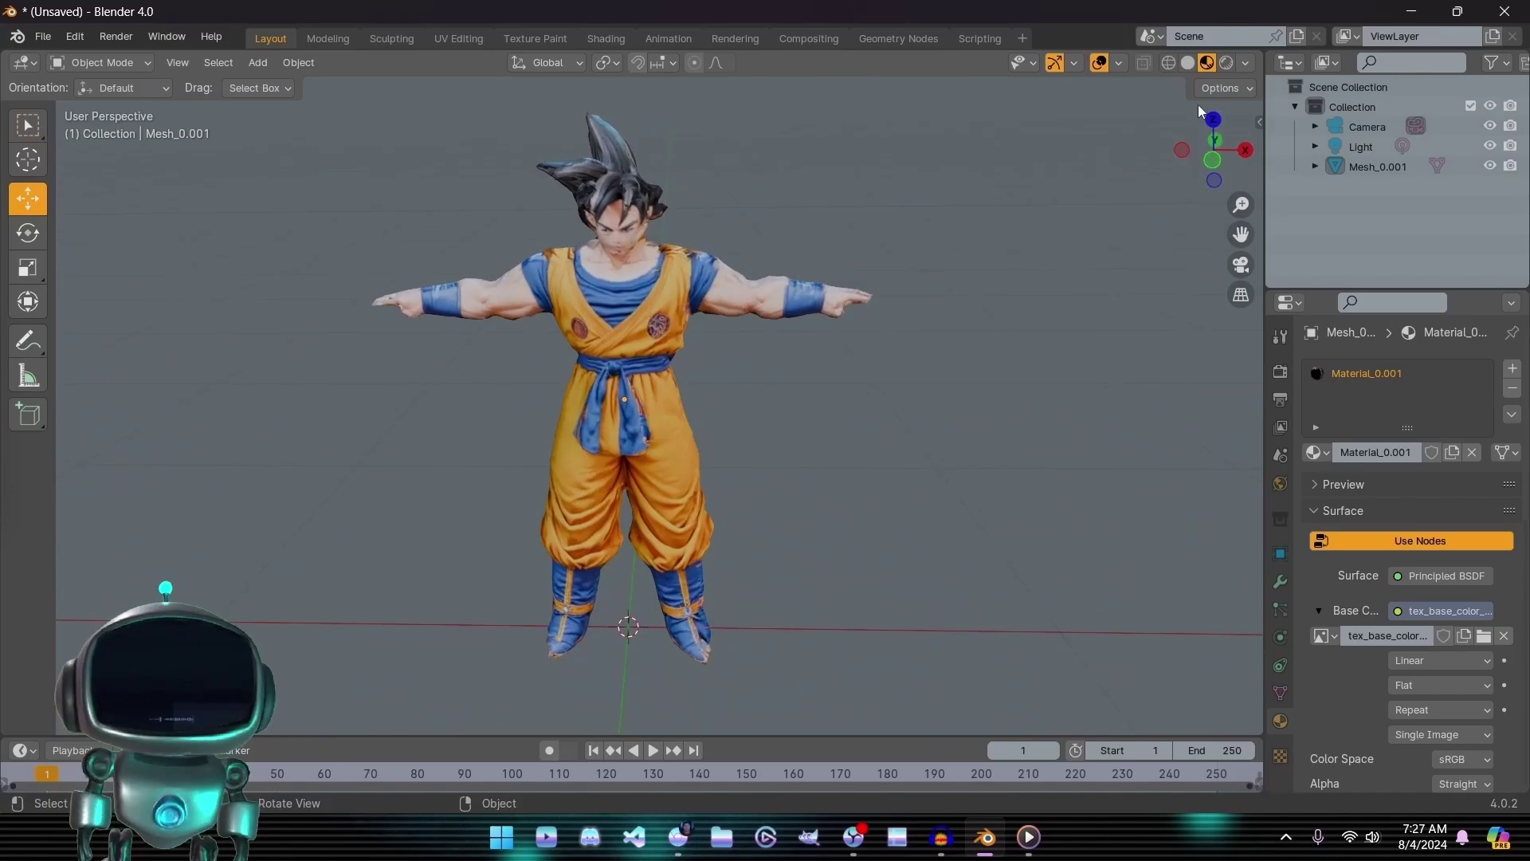
left_click(1168, 63)
middle_click_drag(856, 392, 794, 323)
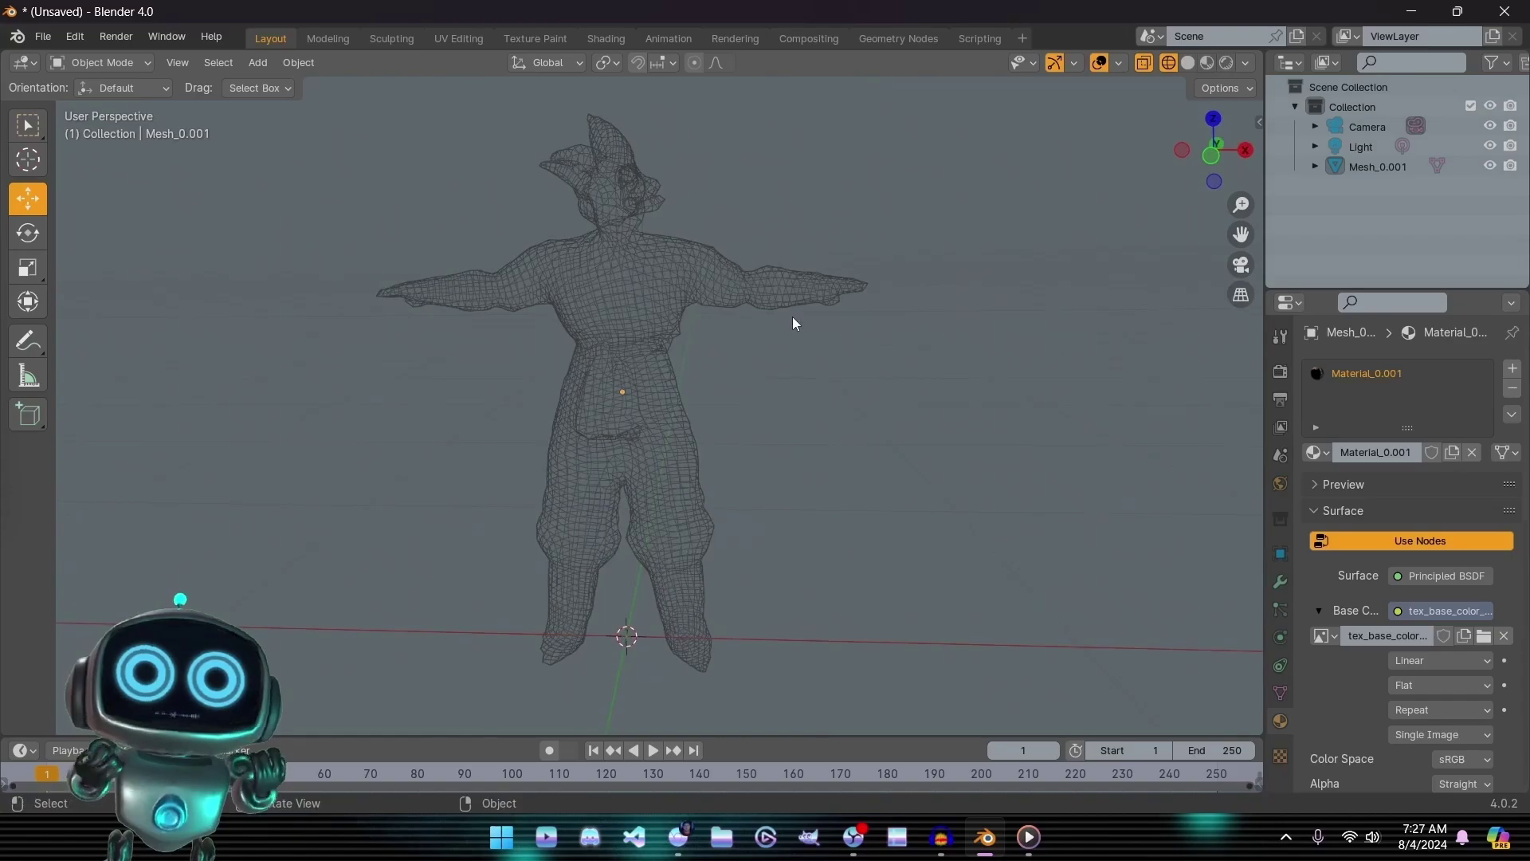
scroll(793, 322, "up", 3)
scroll(793, 325, "down", 4)
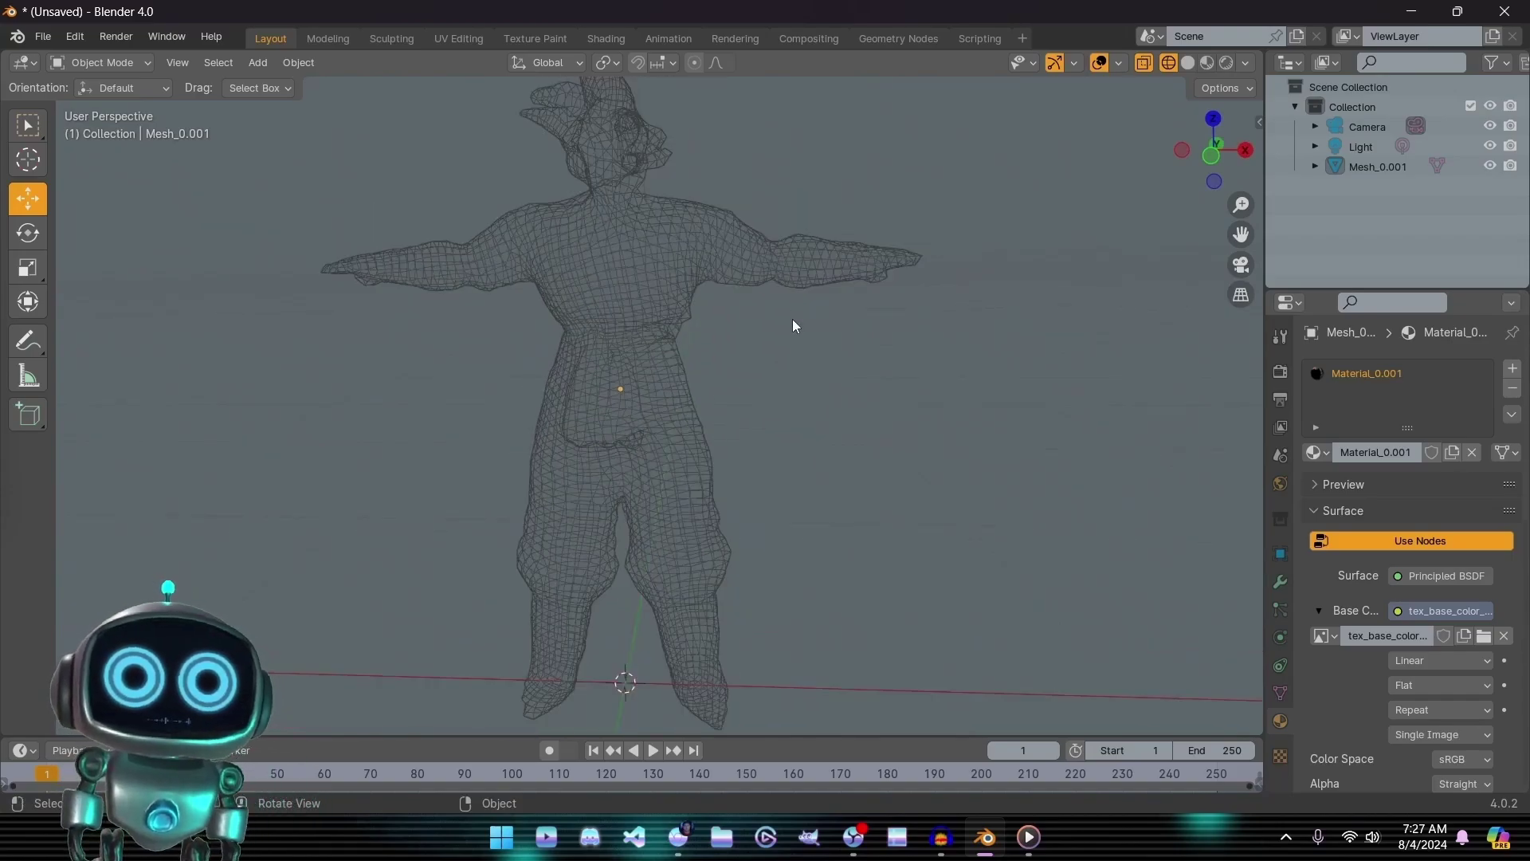
left_click(1188, 63)
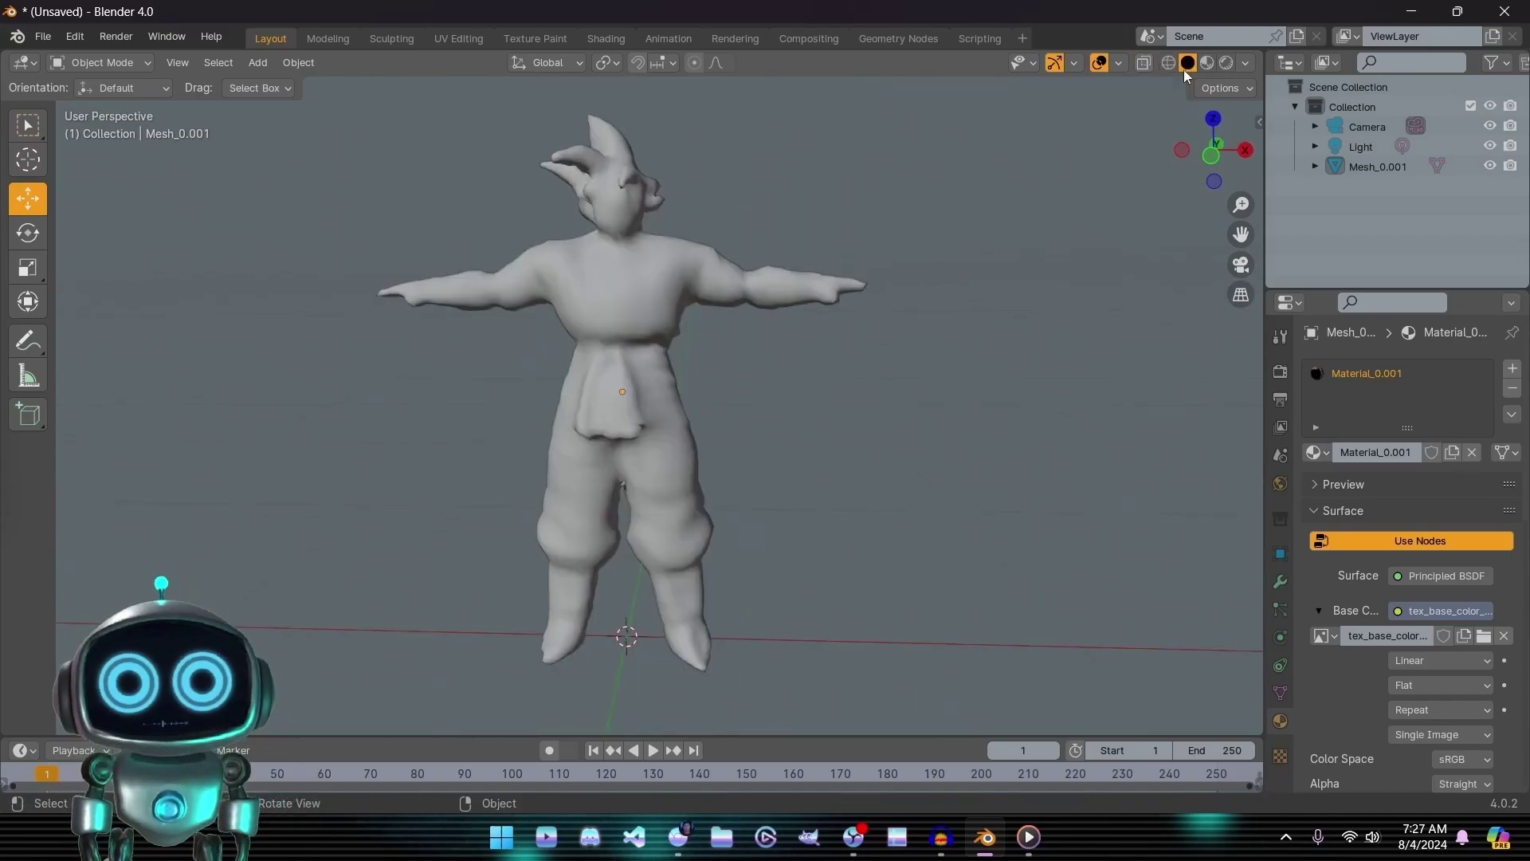
middle_click_drag(827, 305, 560, 251)
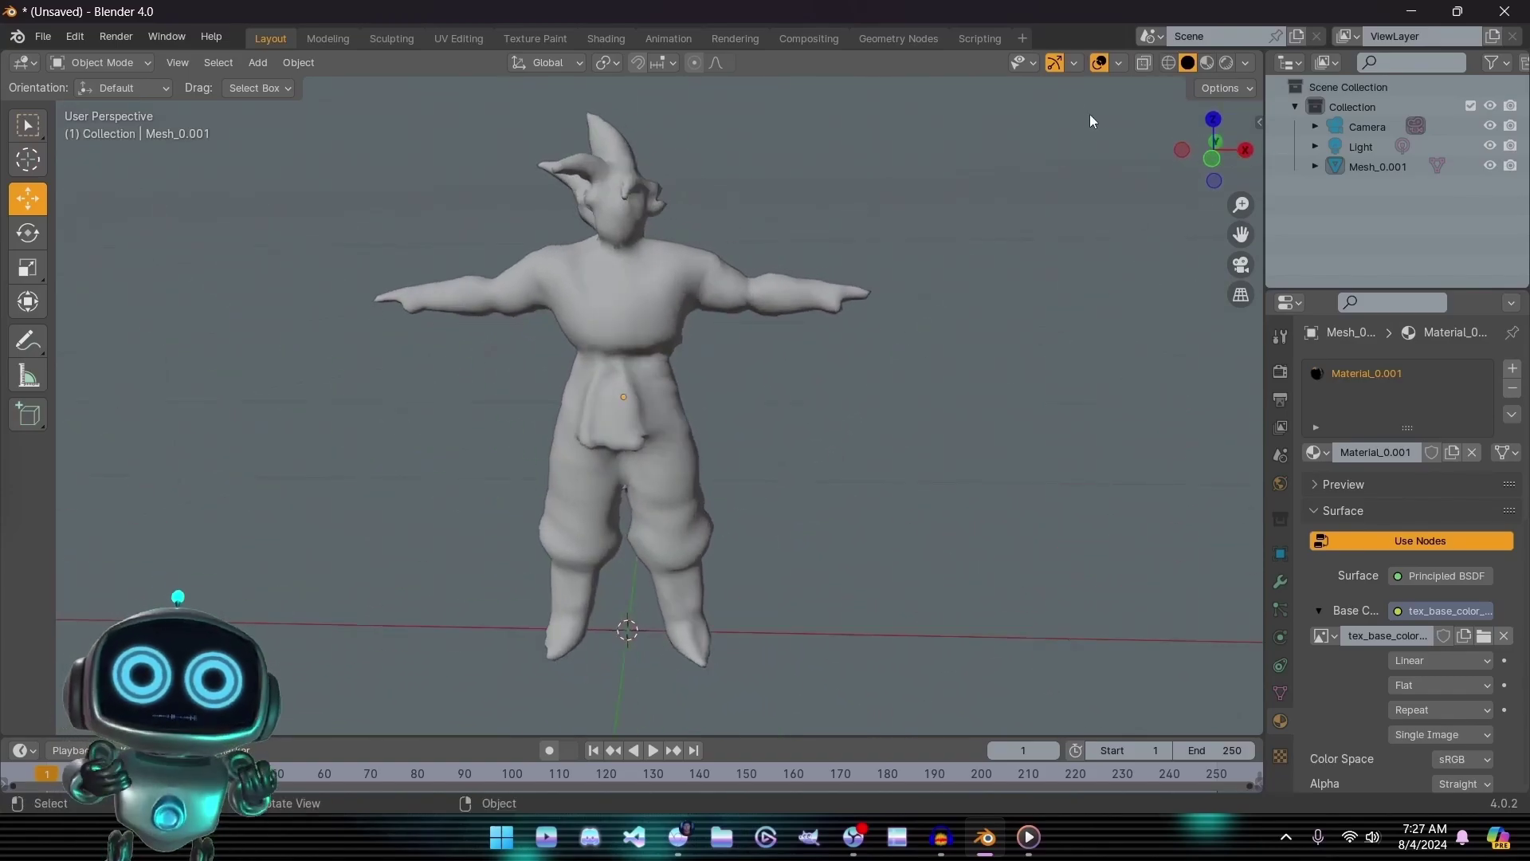
left_click(1207, 63)
scroll(897, 195, "up", 3)
middle_click_drag(899, 194, 821, 207)
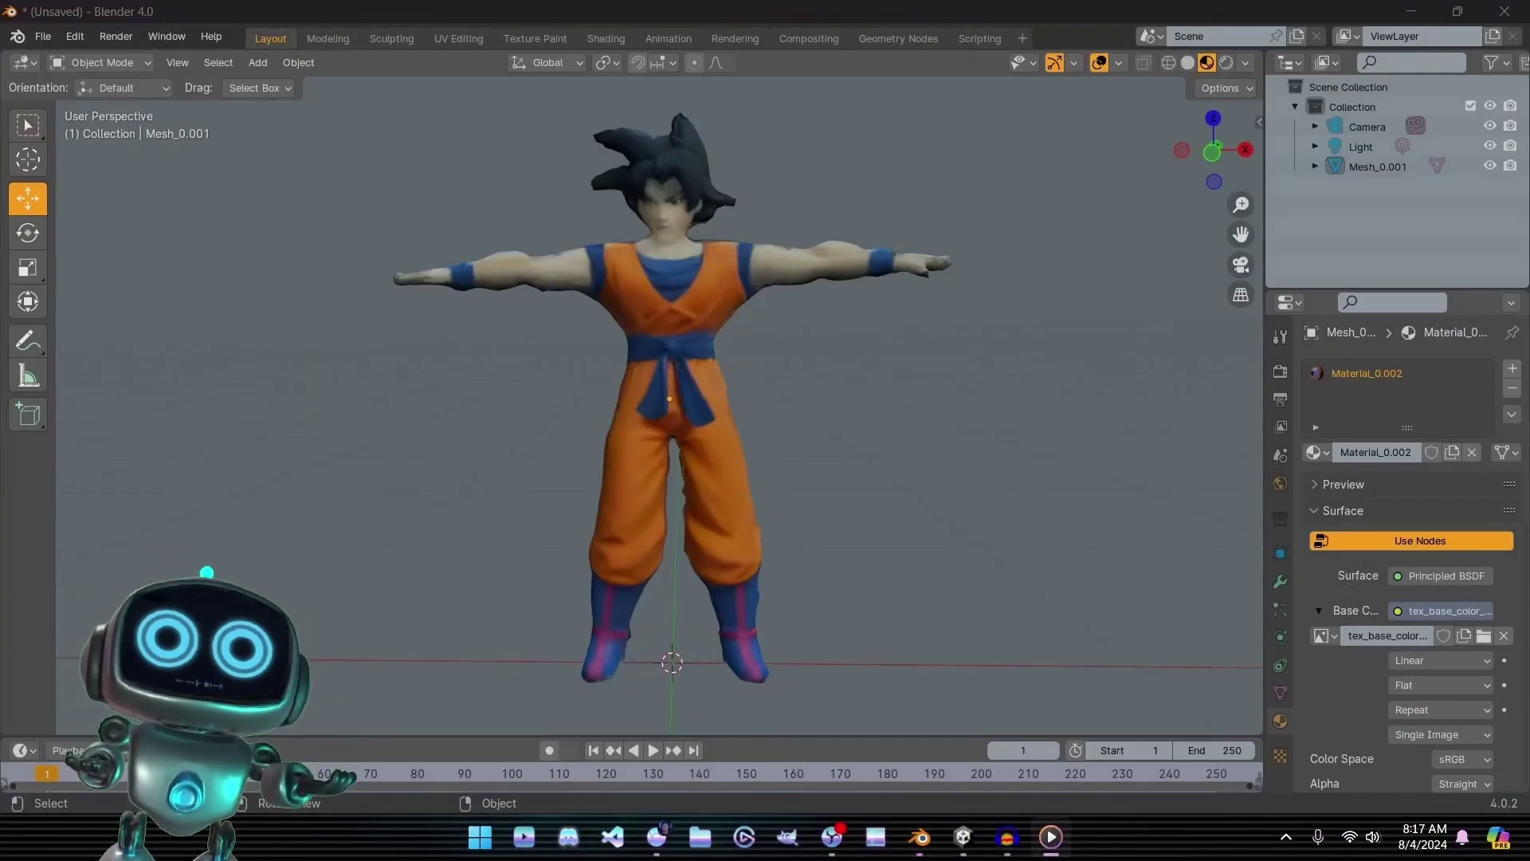
middle_click_drag(907, 365, 452, 374)
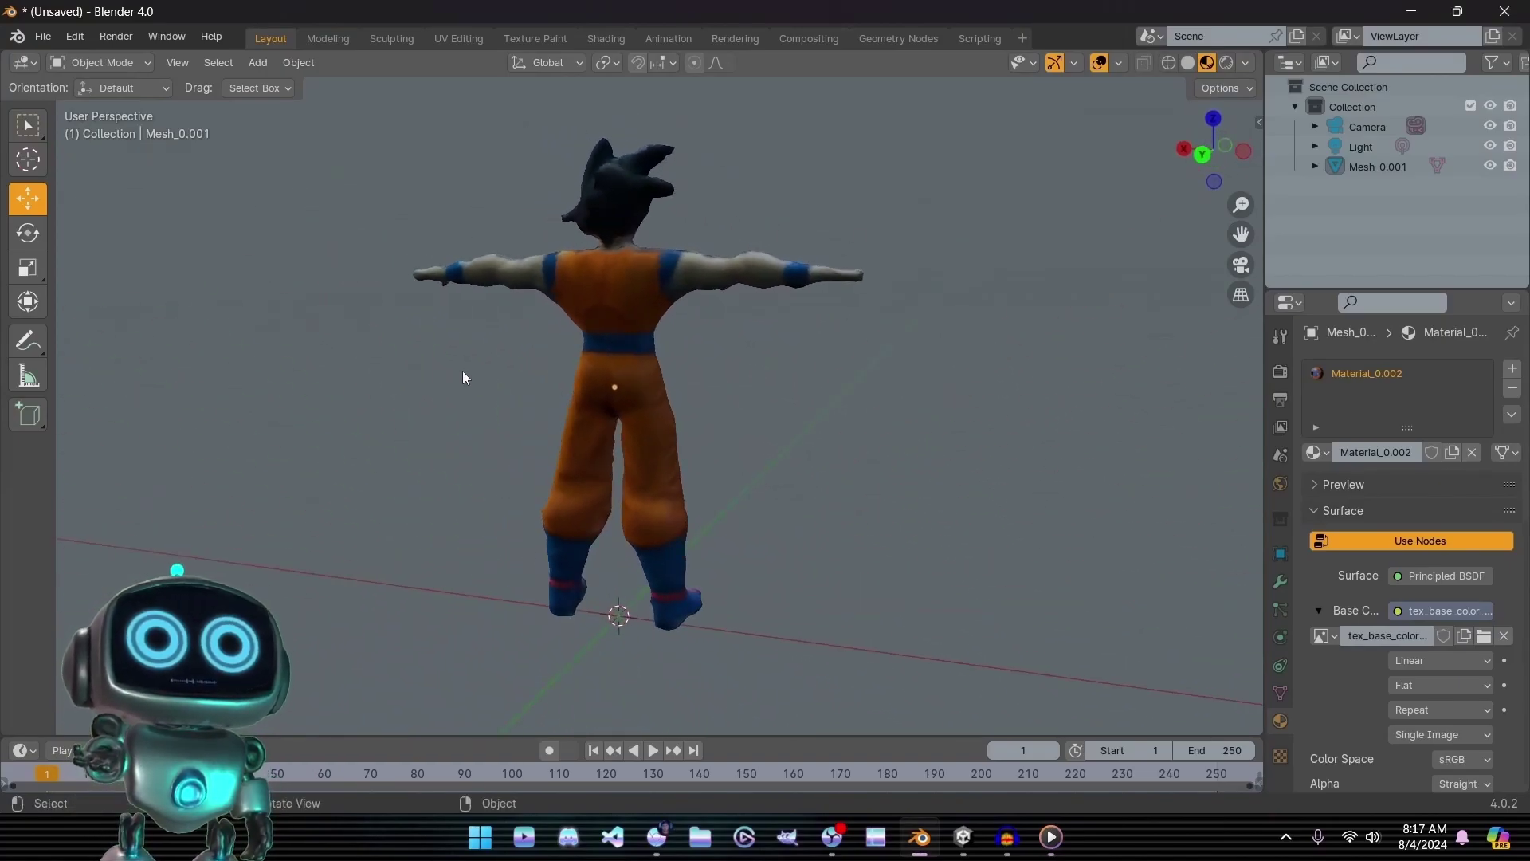
middle_click_drag(717, 381, 555, 367)
scroll(553, 362, "up", 4)
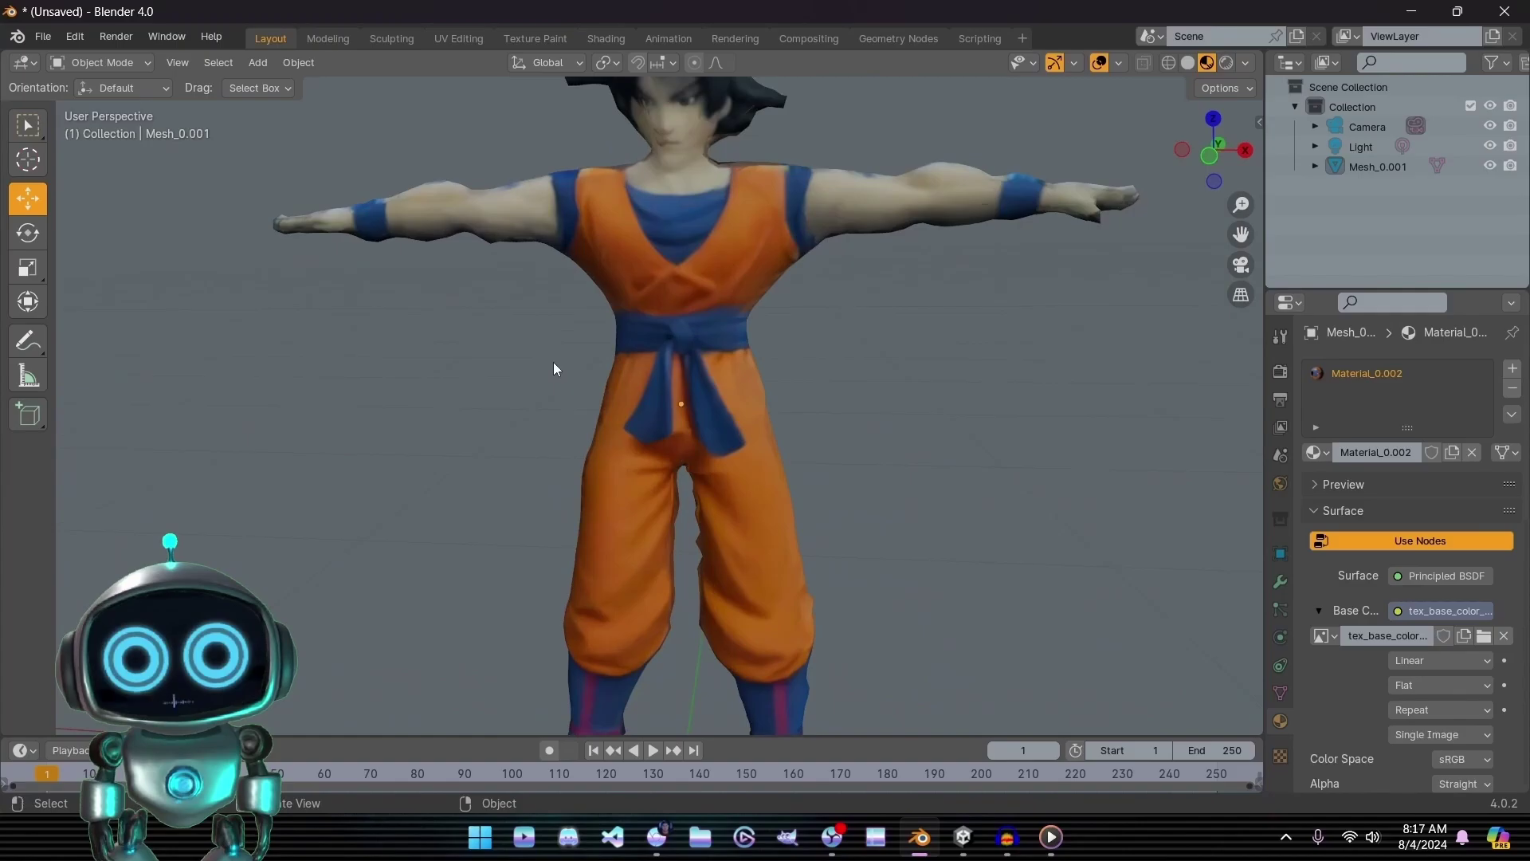
scroll(554, 364, "down", 3)
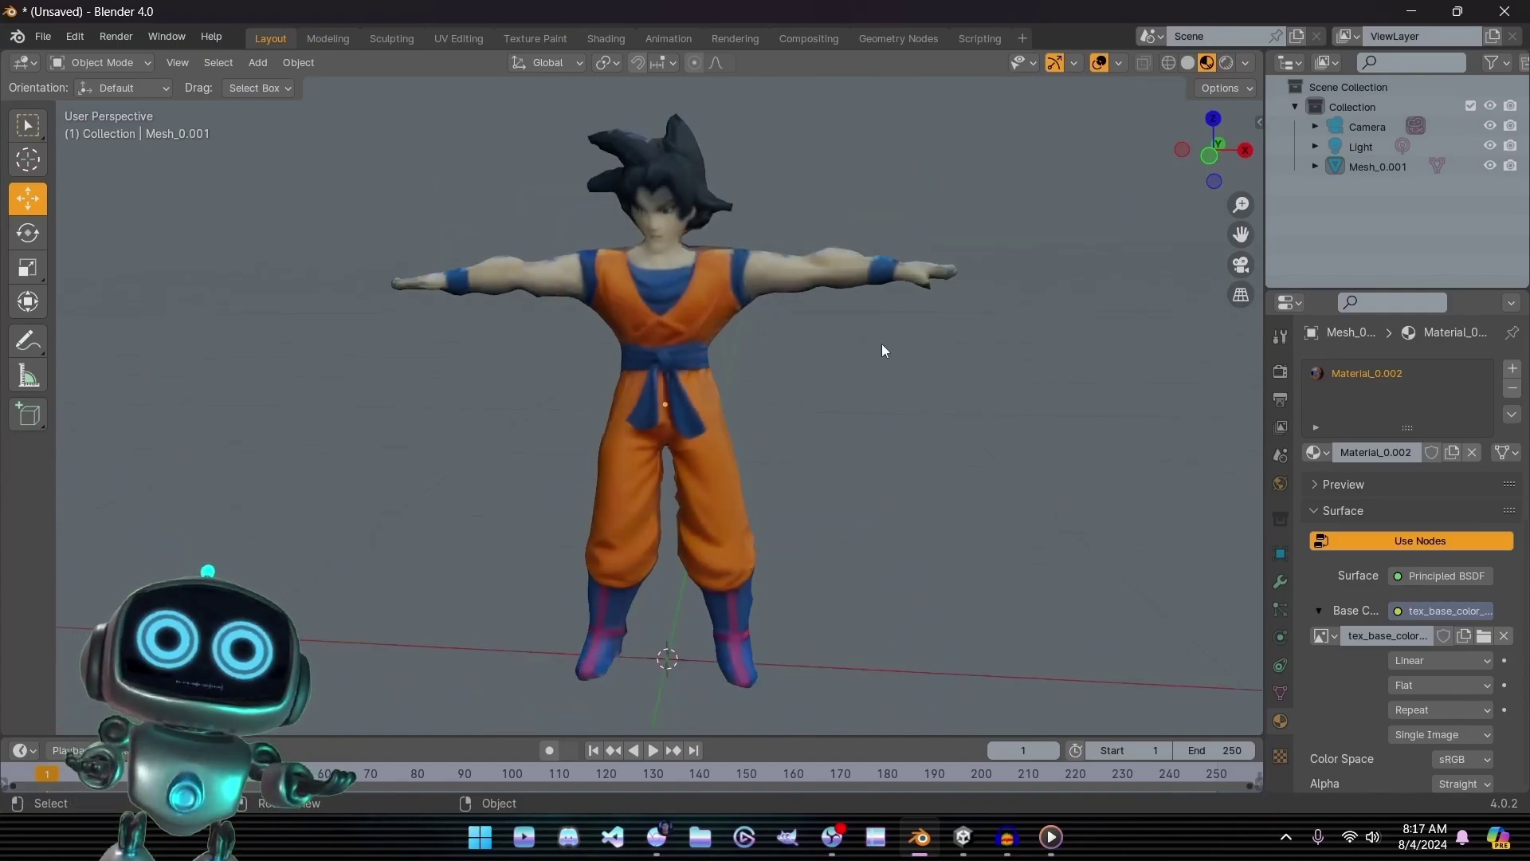
left_click(1169, 63)
middle_click_drag(853, 317, 533, 375)
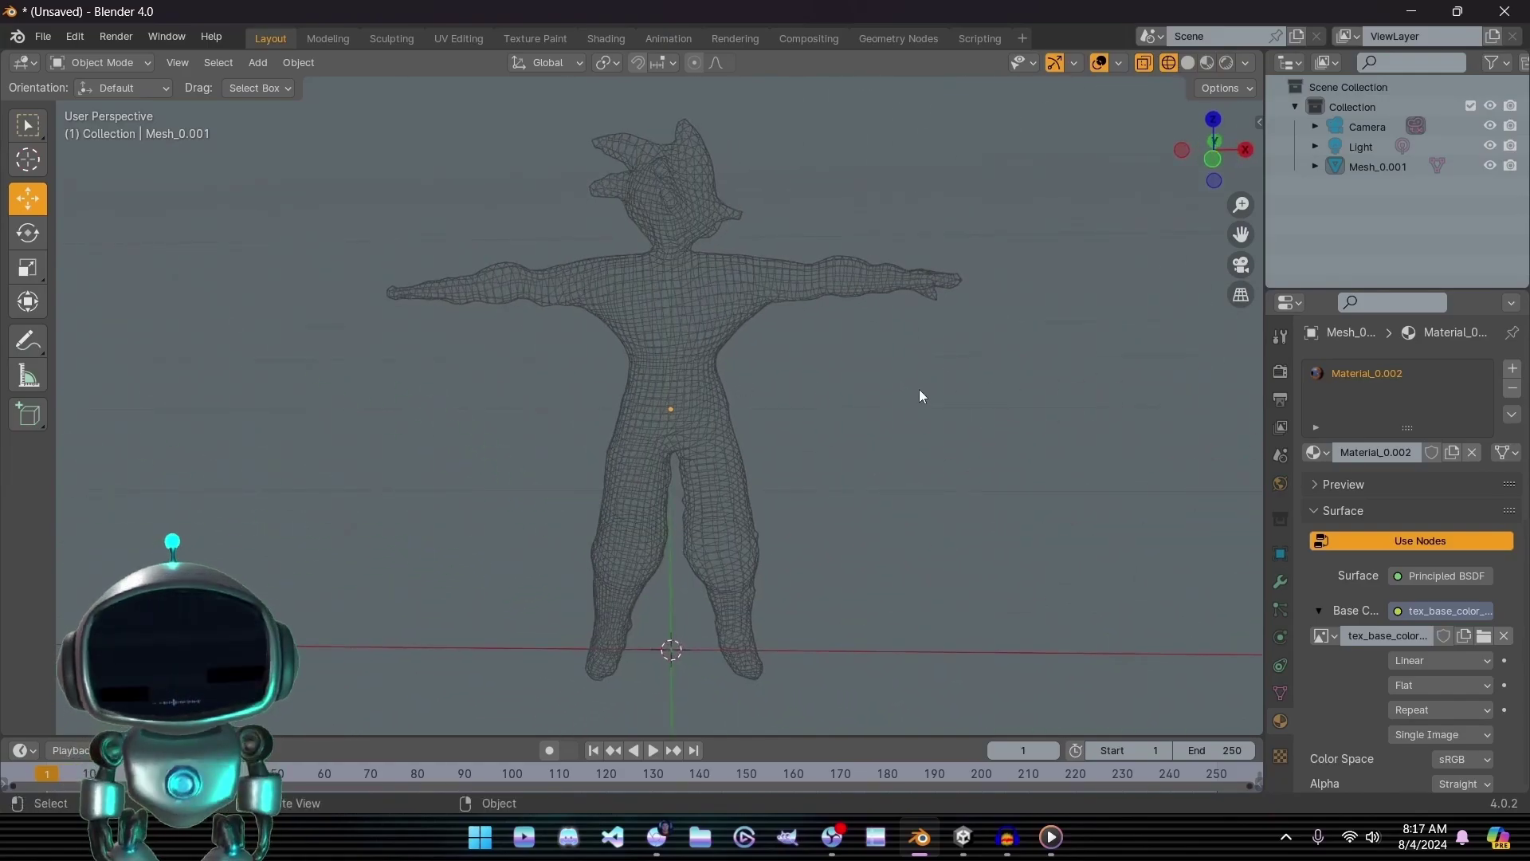
scroll(920, 396, "up", 2)
scroll(917, 389, "down", 5)
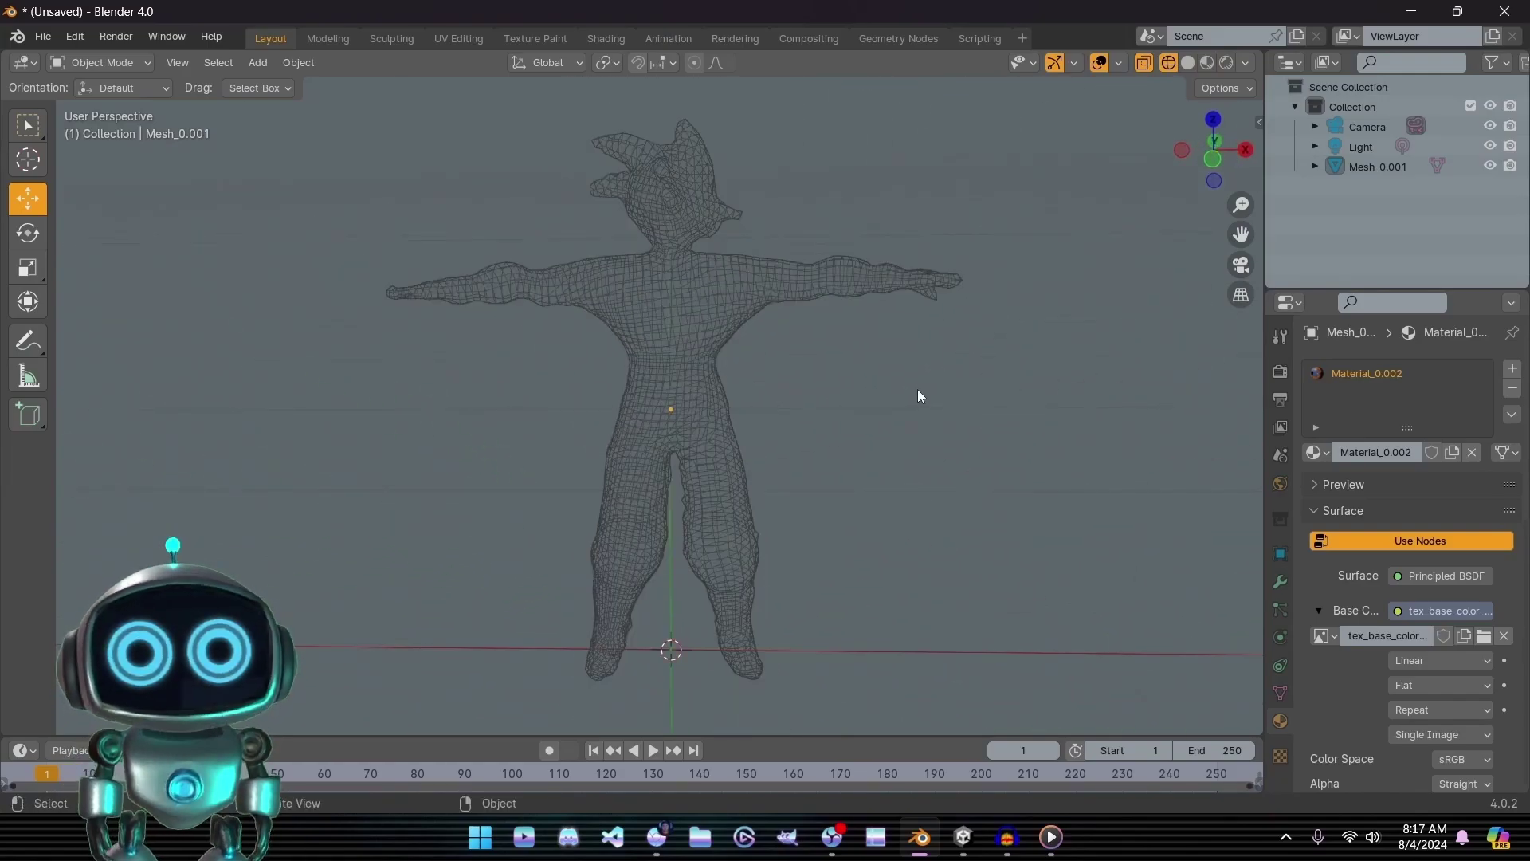
left_click(1207, 62)
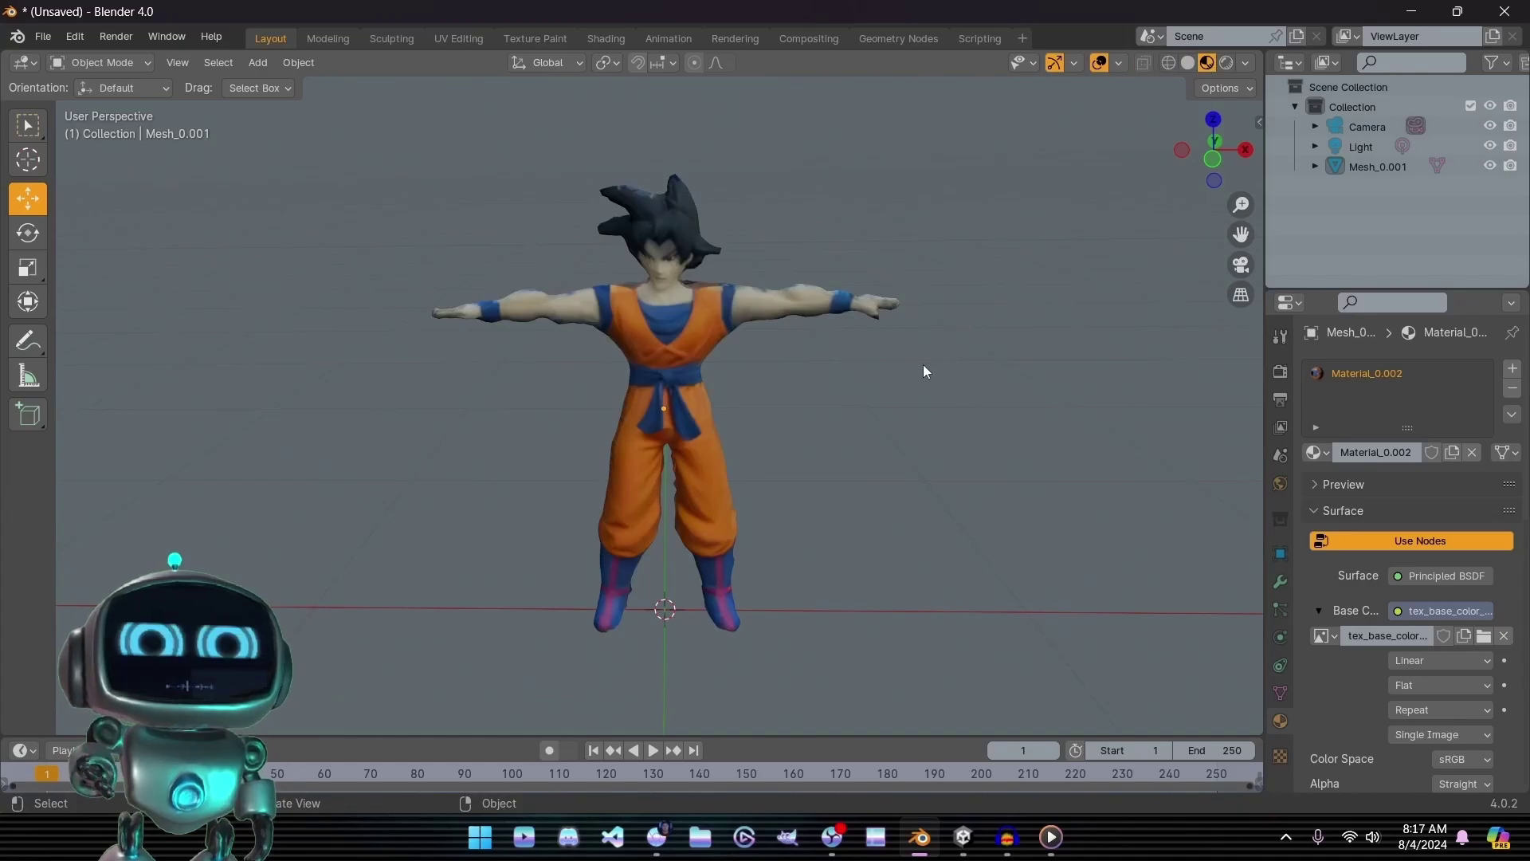
scroll(925, 363, "up", 2)
mouse_move(914, 366)
middle_mouse_down()
mouse_move(834, 373)
mouse_move(885, 420)
mouse_move(956, 431)
mouse_move(1064, 398)
mouse_move(749, 343)
mouse_move(632, 359)
mouse_move(589, 385)
mouse_move(779, 325)
mouse_move(809, 333)
middle_mouse_up()
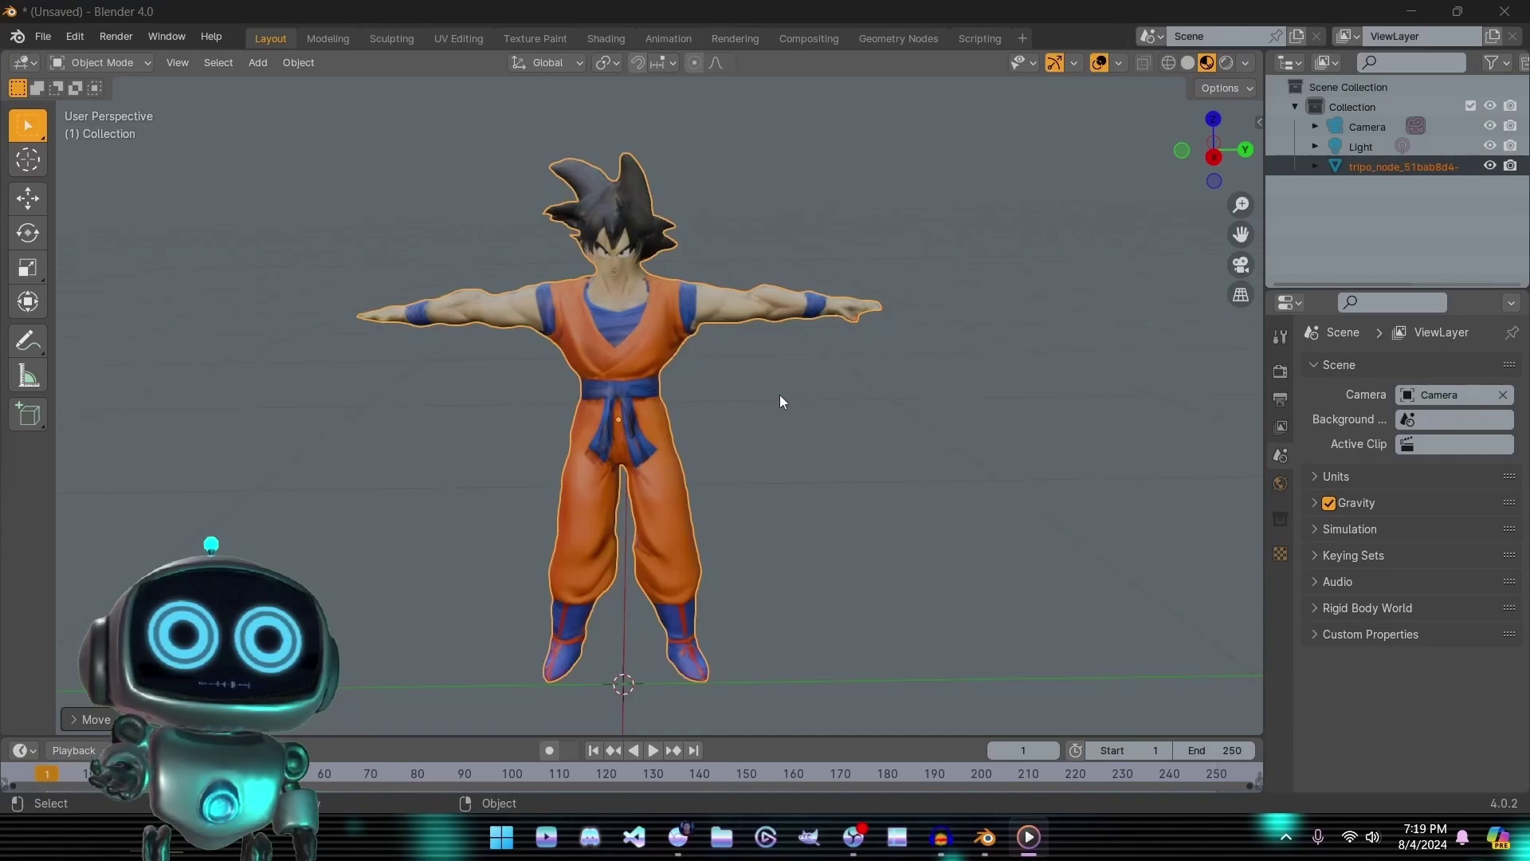
middle_click_drag(786, 390, 487, 379)
middle_click_drag(711, 353, 682, 380)
middle_click_drag(781, 360, 668, 364)
scroll(658, 338, "up", 4)
middle_click_drag(633, 271, 772, 261)
scroll(772, 255, "down", 5)
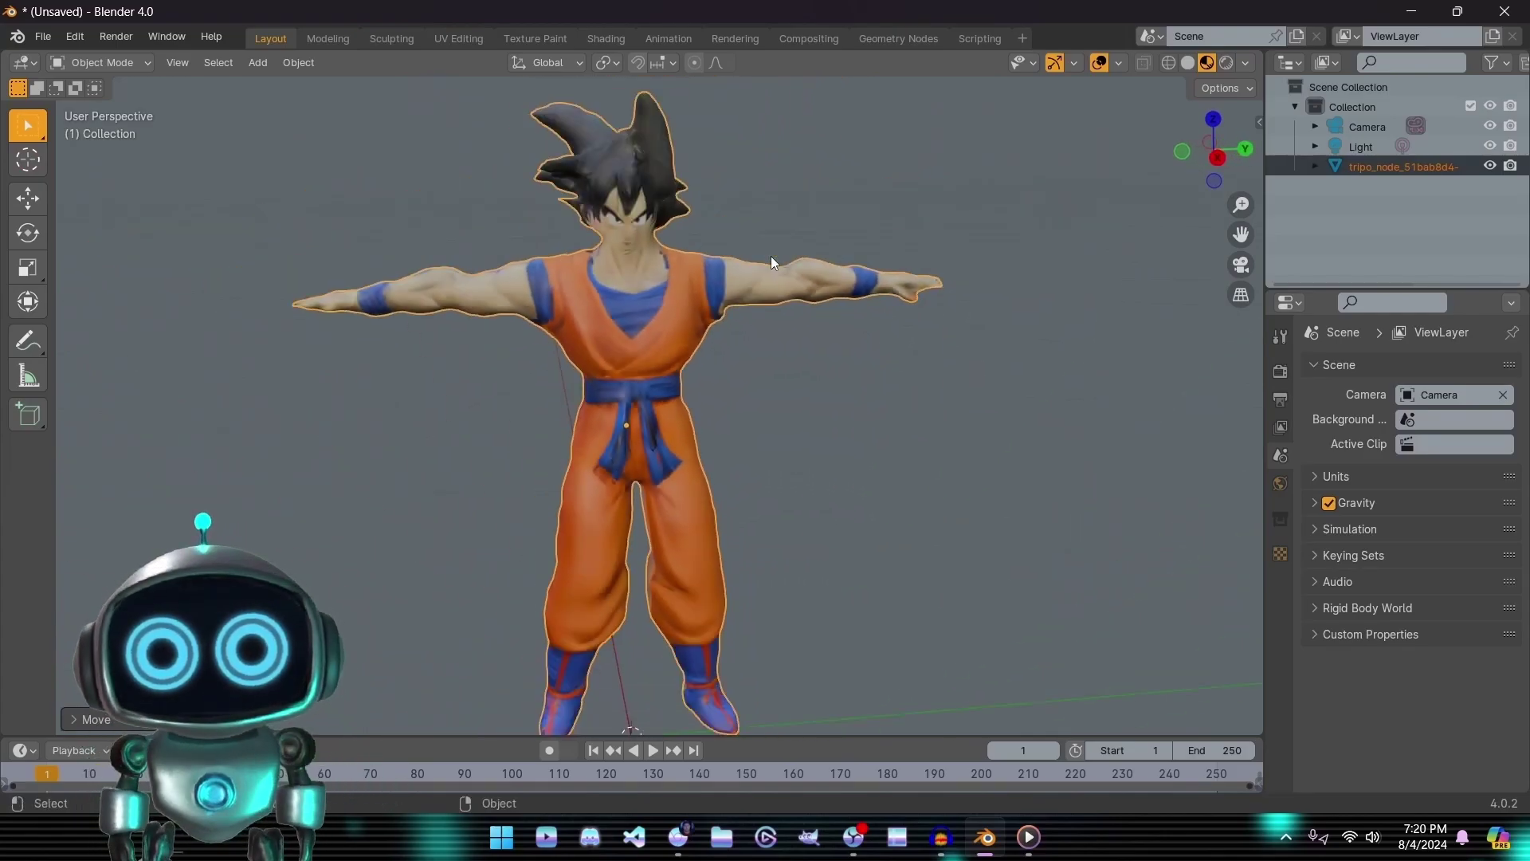
left_click(1167, 64)
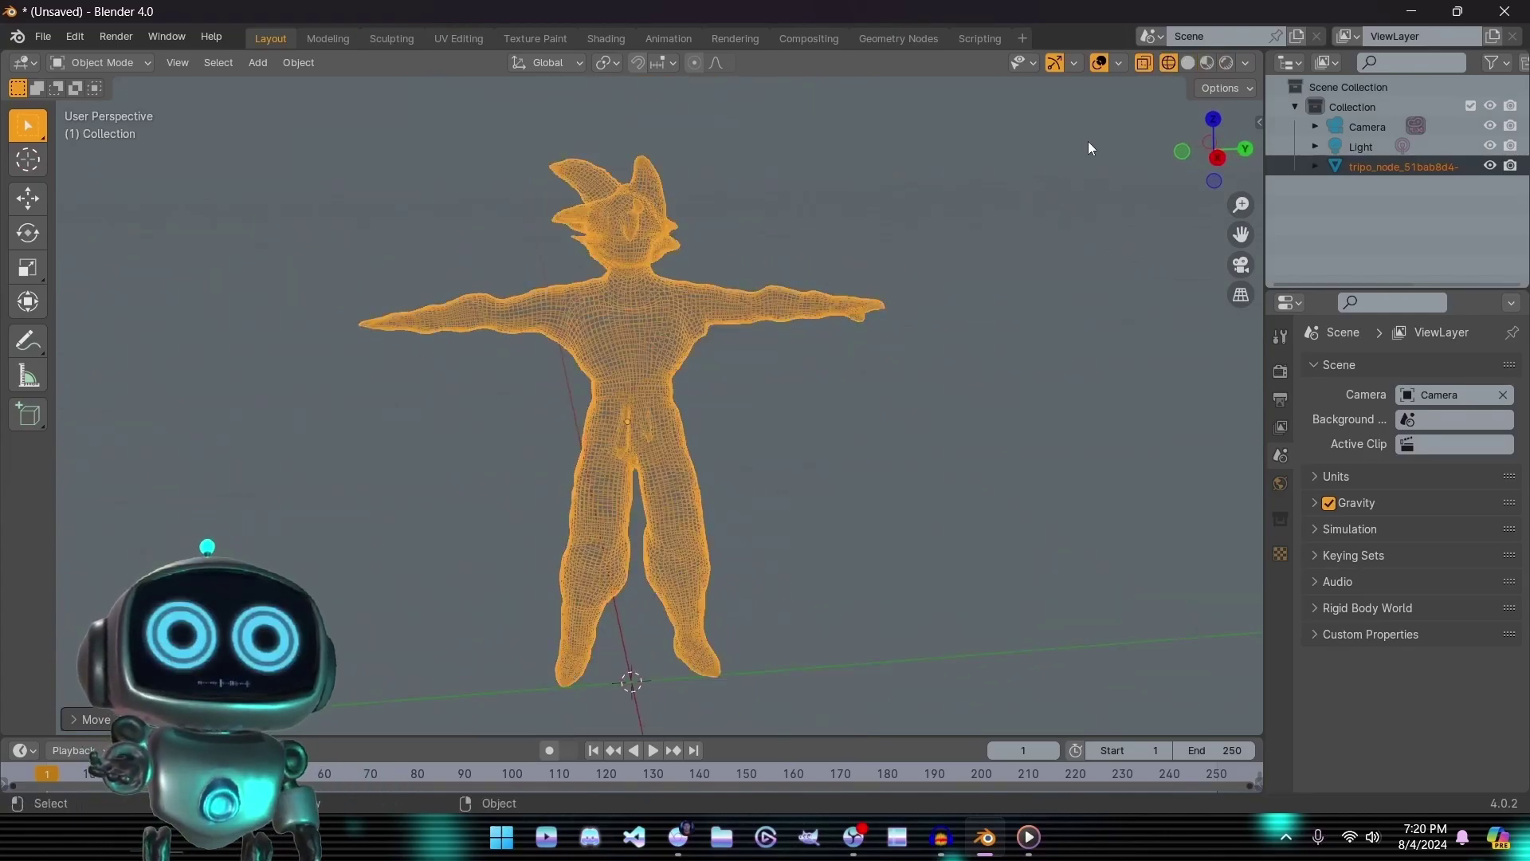
mouse_move(808, 378)
middle_mouse_down()
mouse_move(443, 367)
mouse_move(789, 372)
mouse_move(839, 403)
mouse_move(792, 355)
middle_mouse_up()
scroll(789, 369, "up", 4)
scroll(792, 356, "down", 3)
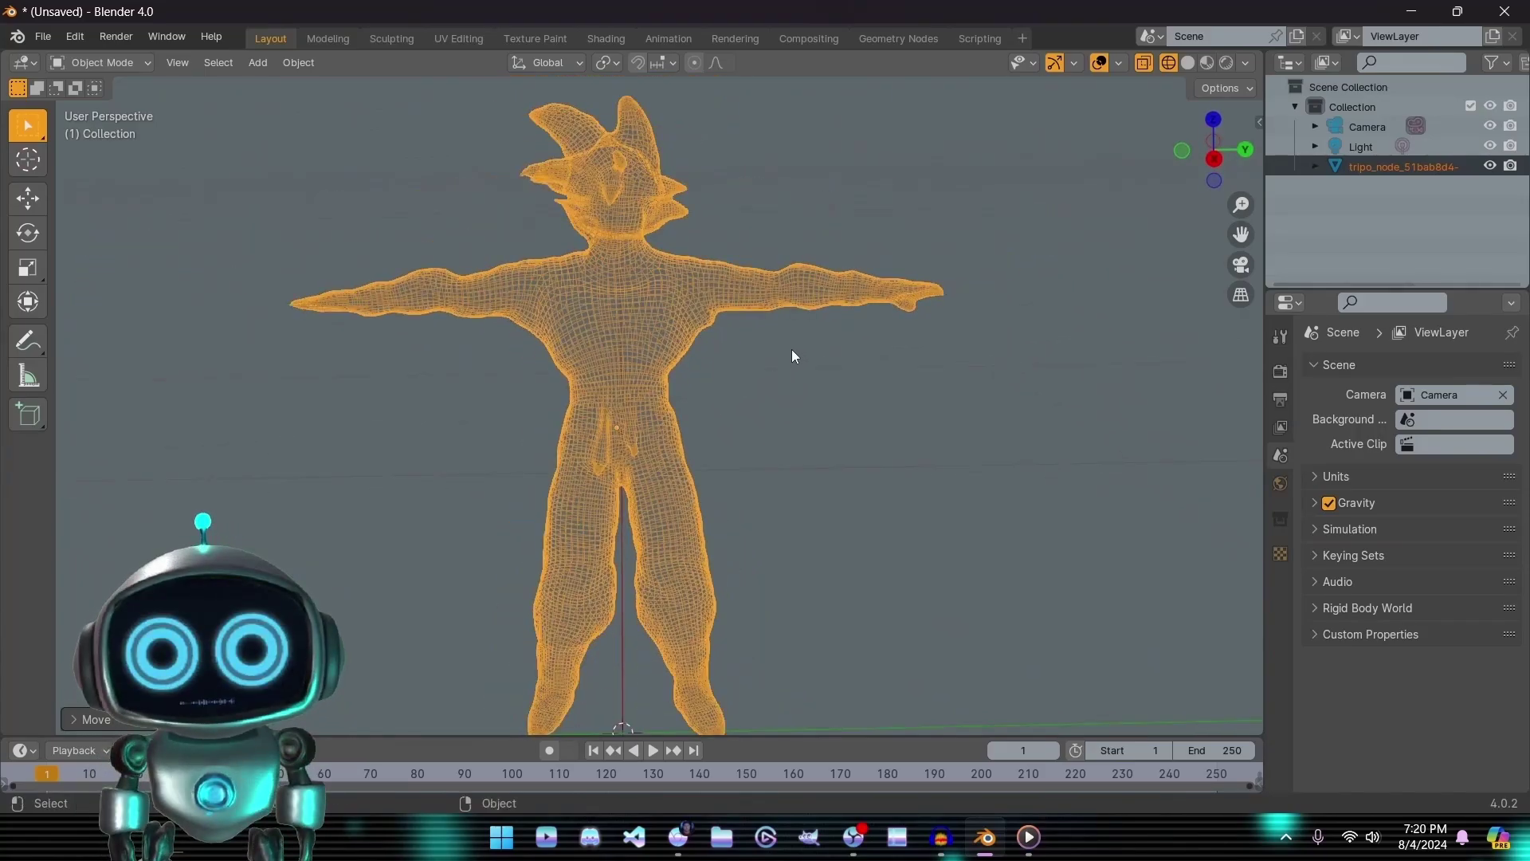
left_click(1187, 63)
middle_click_drag(858, 333, 891, 341)
left_click(1207, 62)
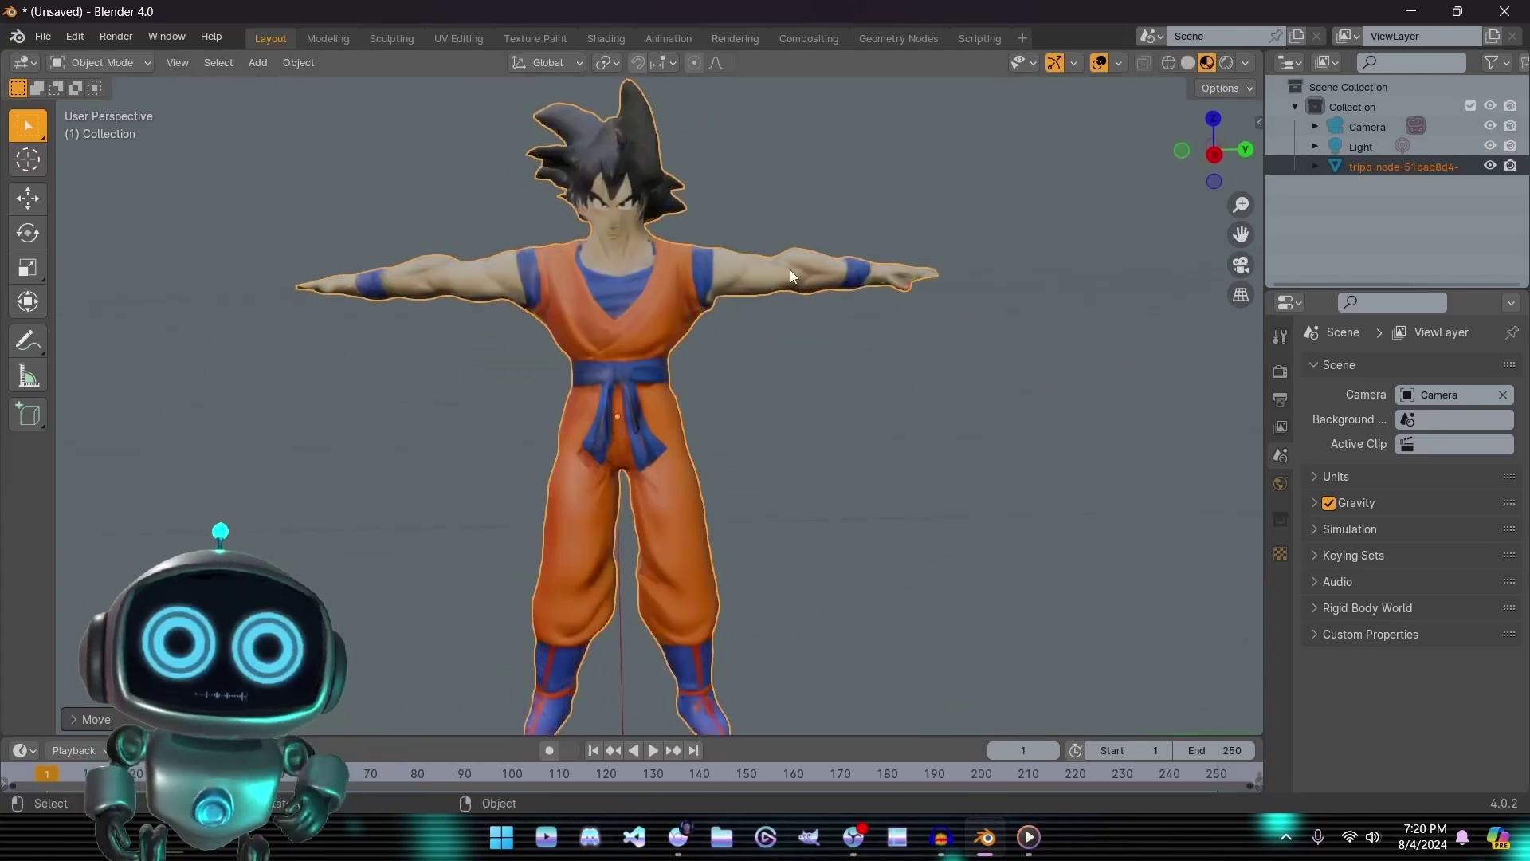
scroll(760, 217, "up", 4)
middle_click_drag(762, 309, 546, 381)
middle_click_drag(579, 378, 726, 347)
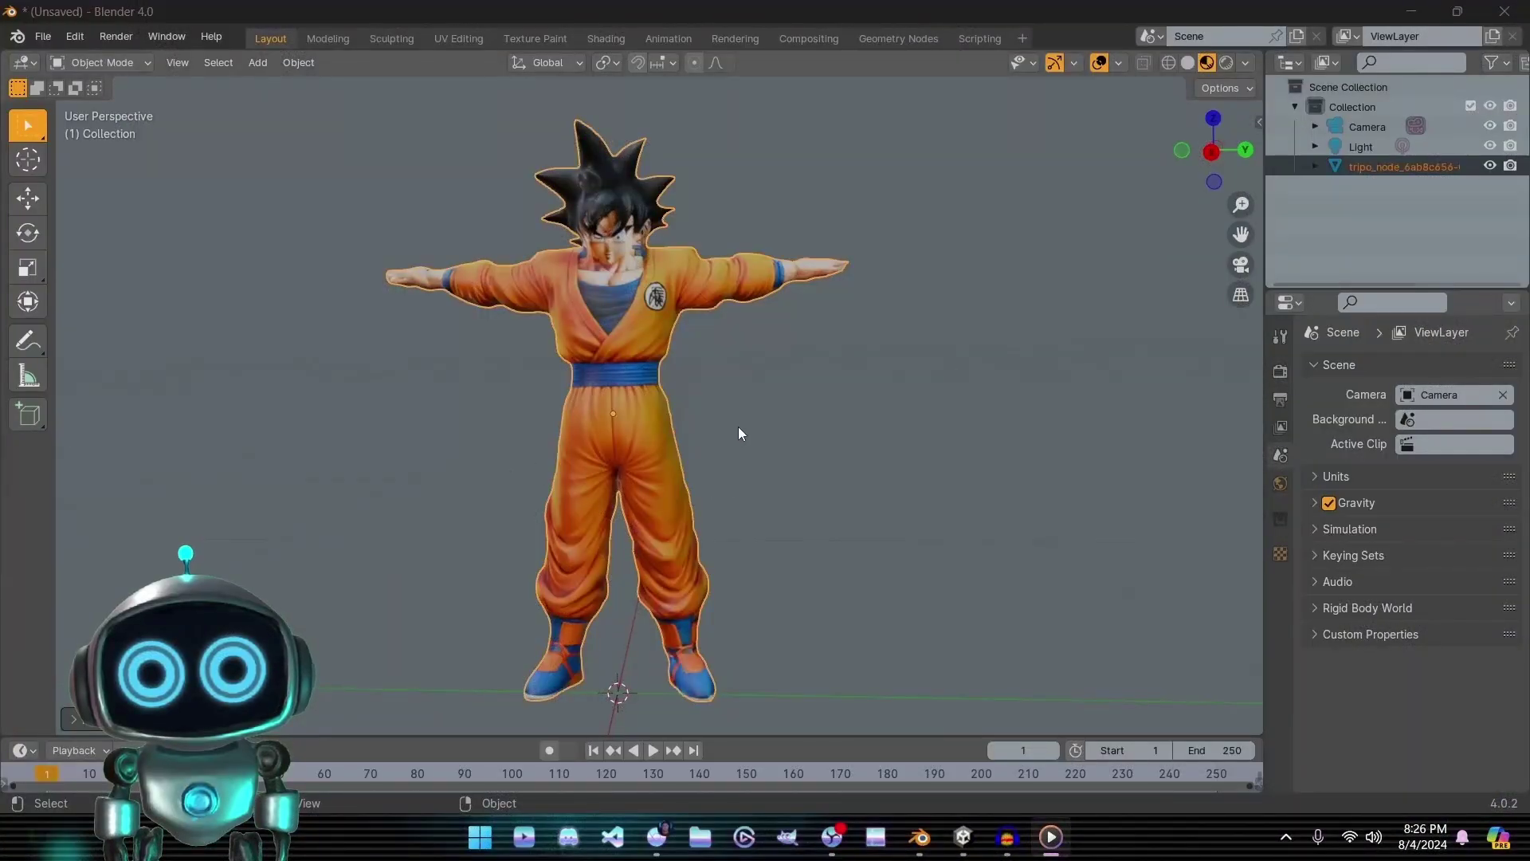
middle_click_drag(805, 399, 510, 392)
middle_click_drag(681, 372, 734, 349)
scroll(716, 369, "up", 1)
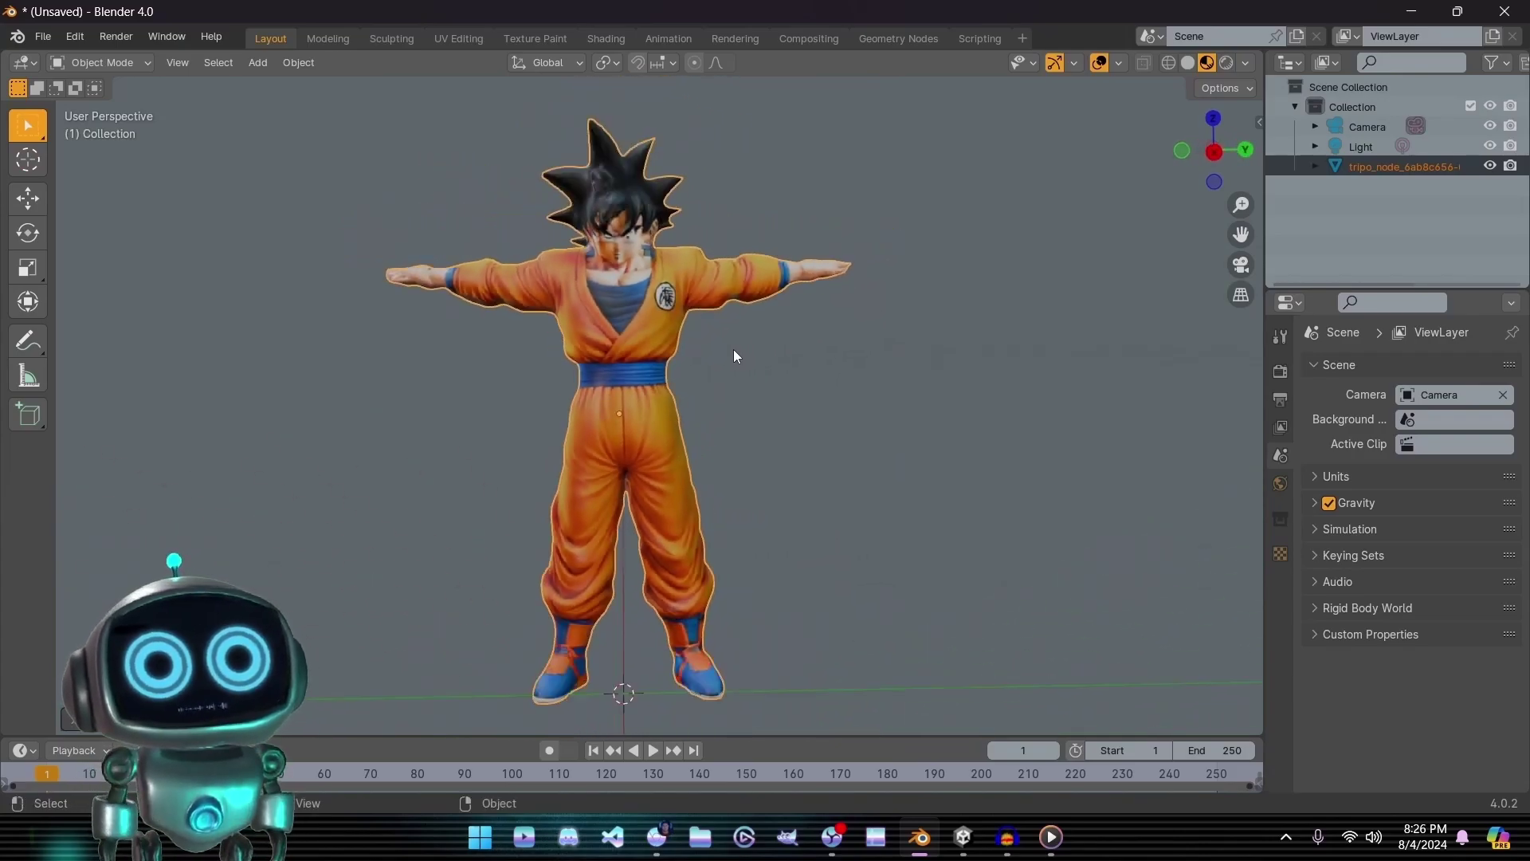
middle_click_drag(867, 347, 539, 341)
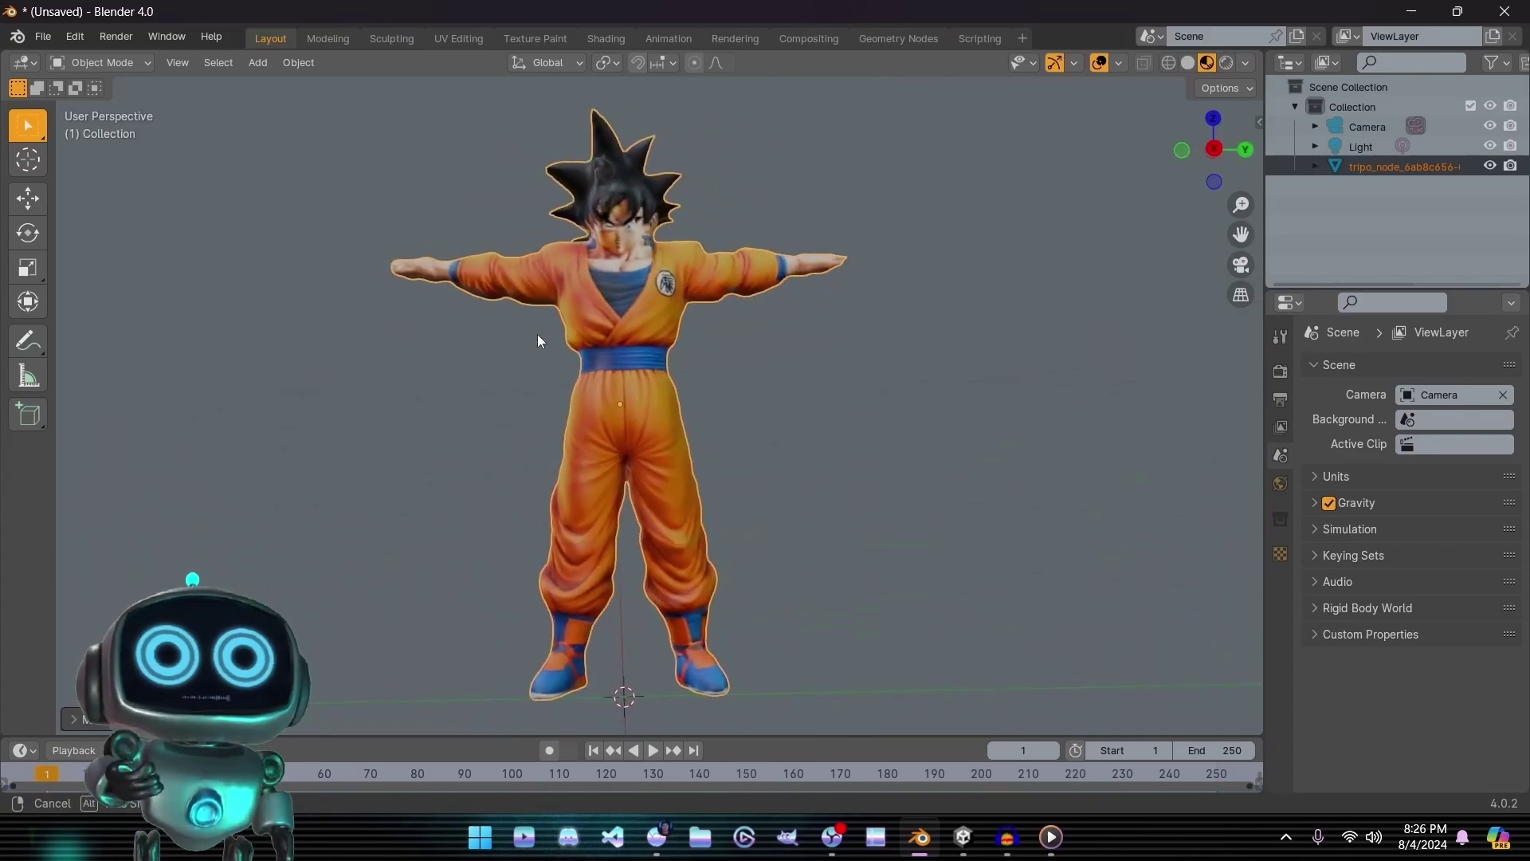
left_click(1168, 63)
scroll(669, 363, "up", 1)
mouse_move(814, 316)
middle_mouse_down()
mouse_move(833, 307)
mouse_move(821, 344)
mouse_move(879, 398)
mouse_move(816, 342)
middle_mouse_up()
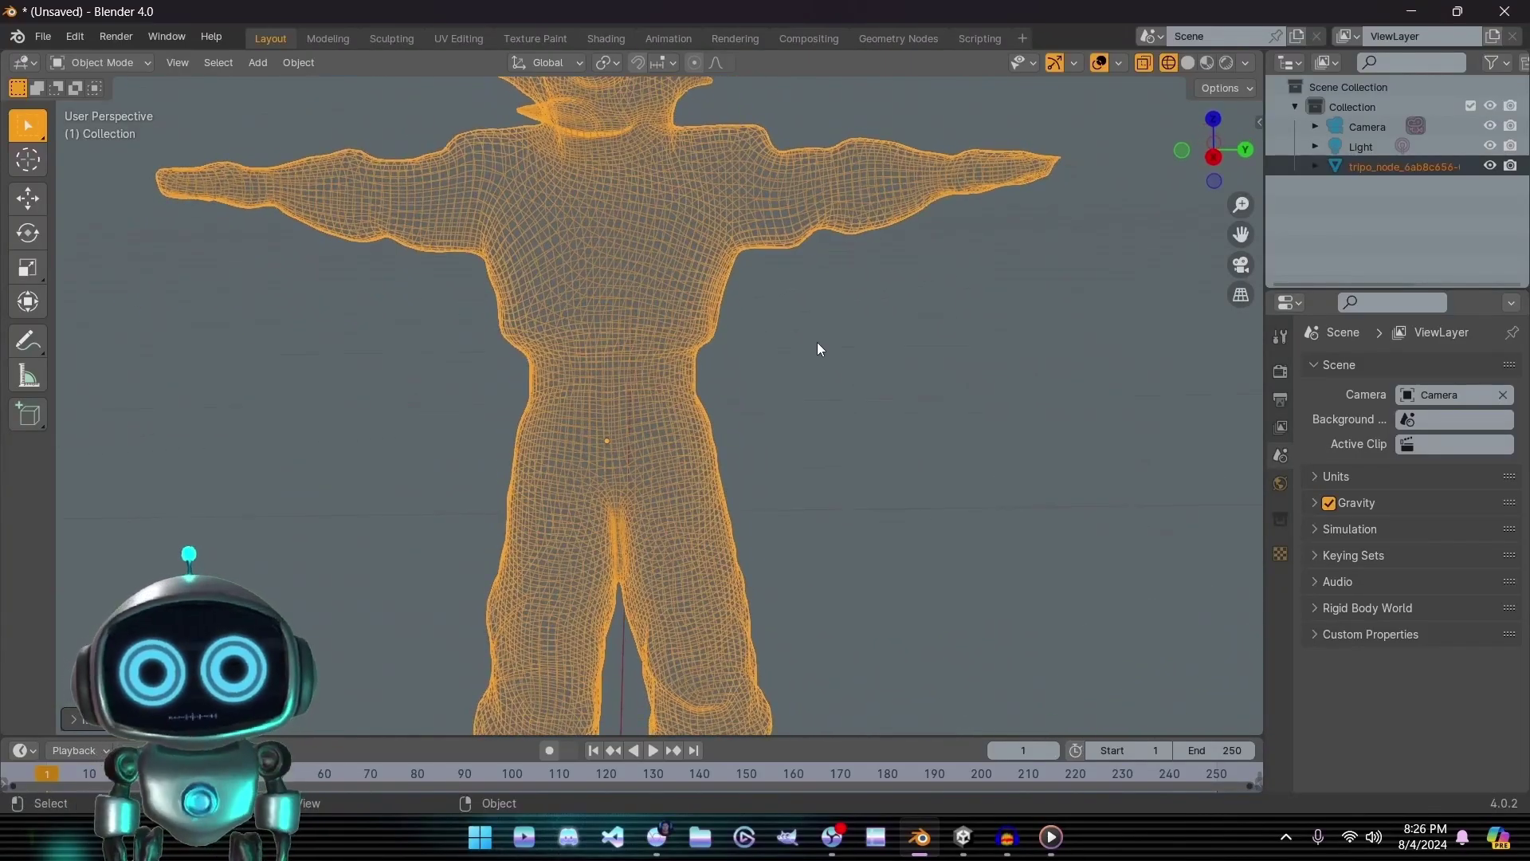
scroll(818, 348, "down", 1)
left_click(1188, 63)
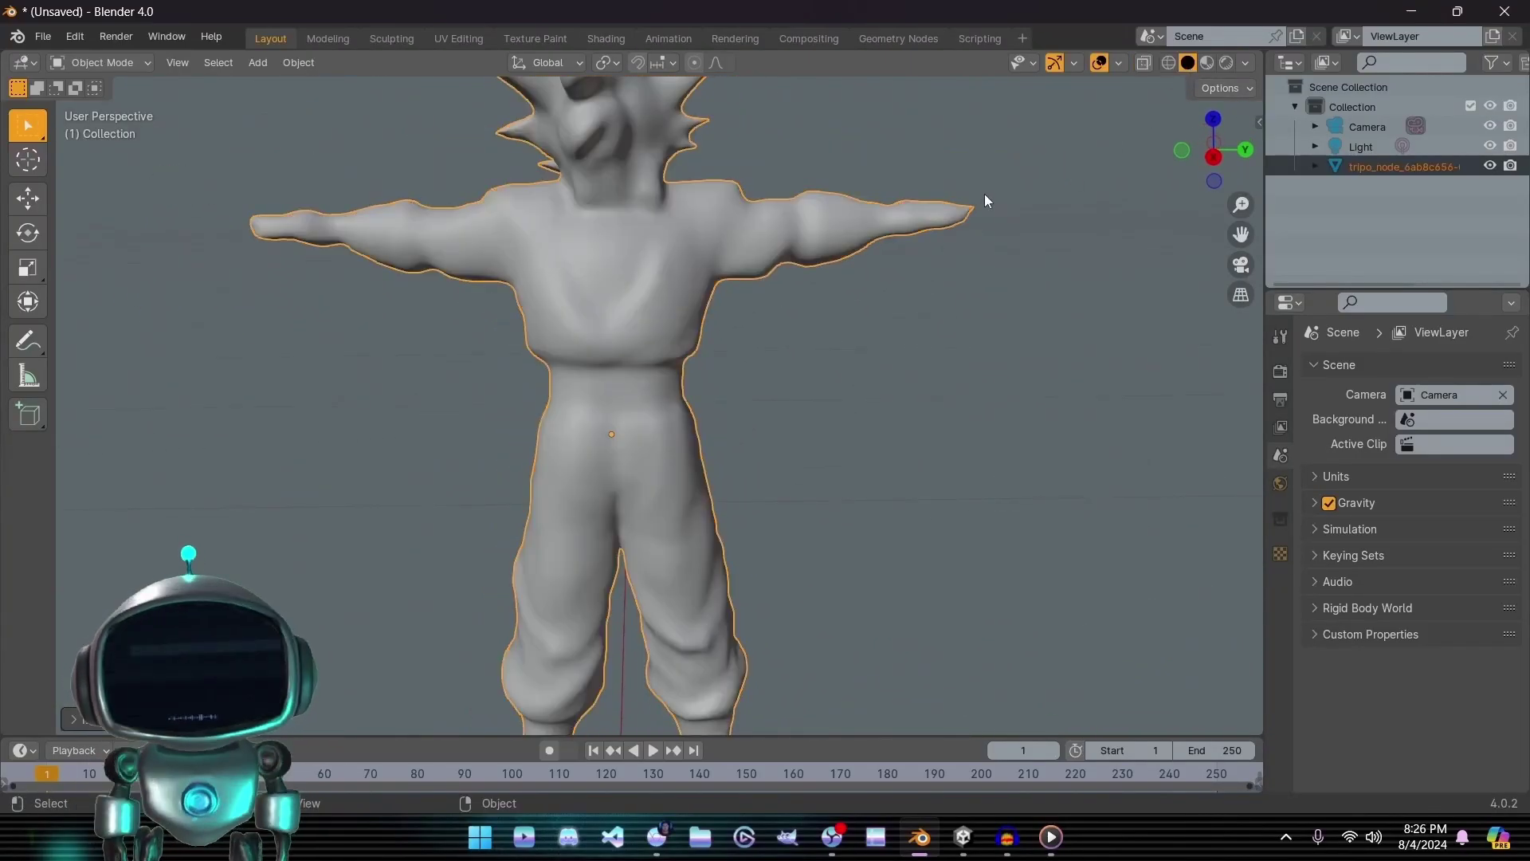
scroll(769, 300, "down", 3)
mouse_move(758, 311)
middle_mouse_down()
mouse_move(957, 306)
mouse_move(652, 374)
mouse_move(594, 365)
mouse_move(686, 374)
mouse_move(585, 391)
mouse_move(809, 386)
mouse_move(642, 399)
mouse_move(696, 403)
mouse_move(673, 399)
middle_mouse_up()
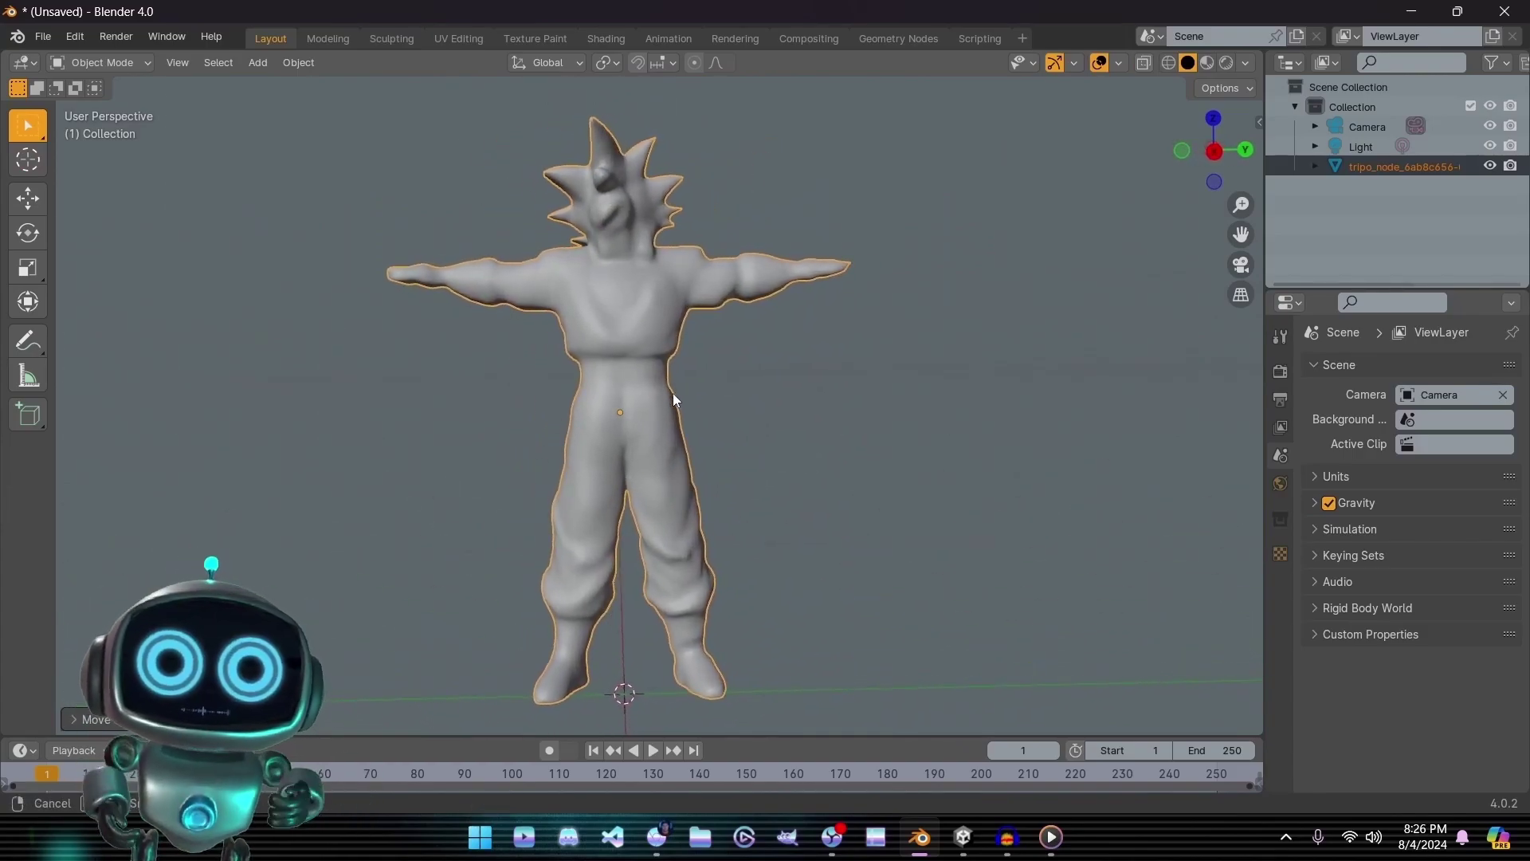
left_click(1207, 63)
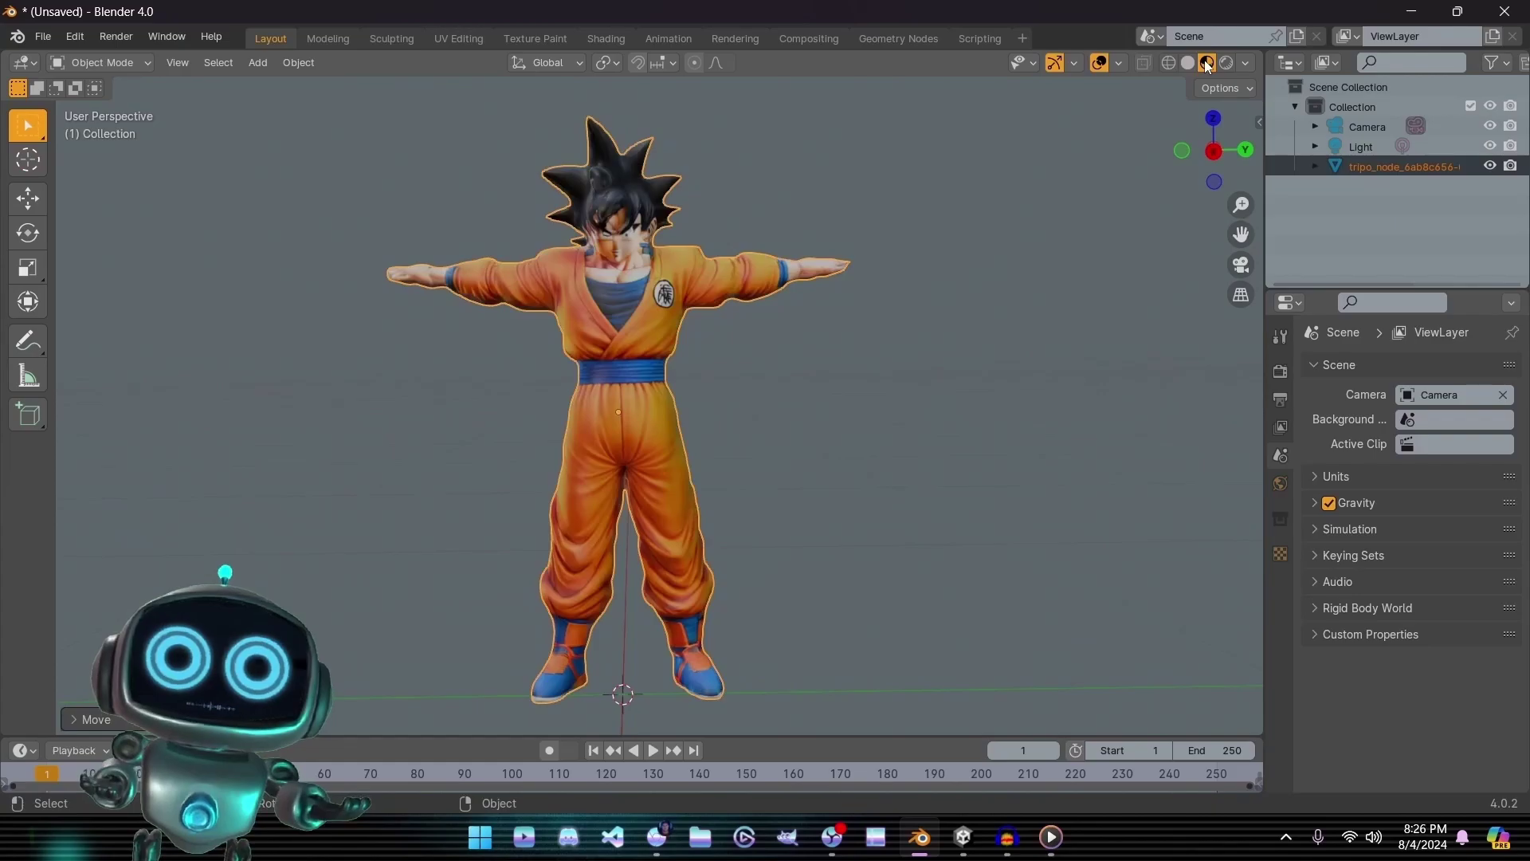
scroll(784, 394, "down", 1)
middle_click_drag(808, 394, 890, 390)
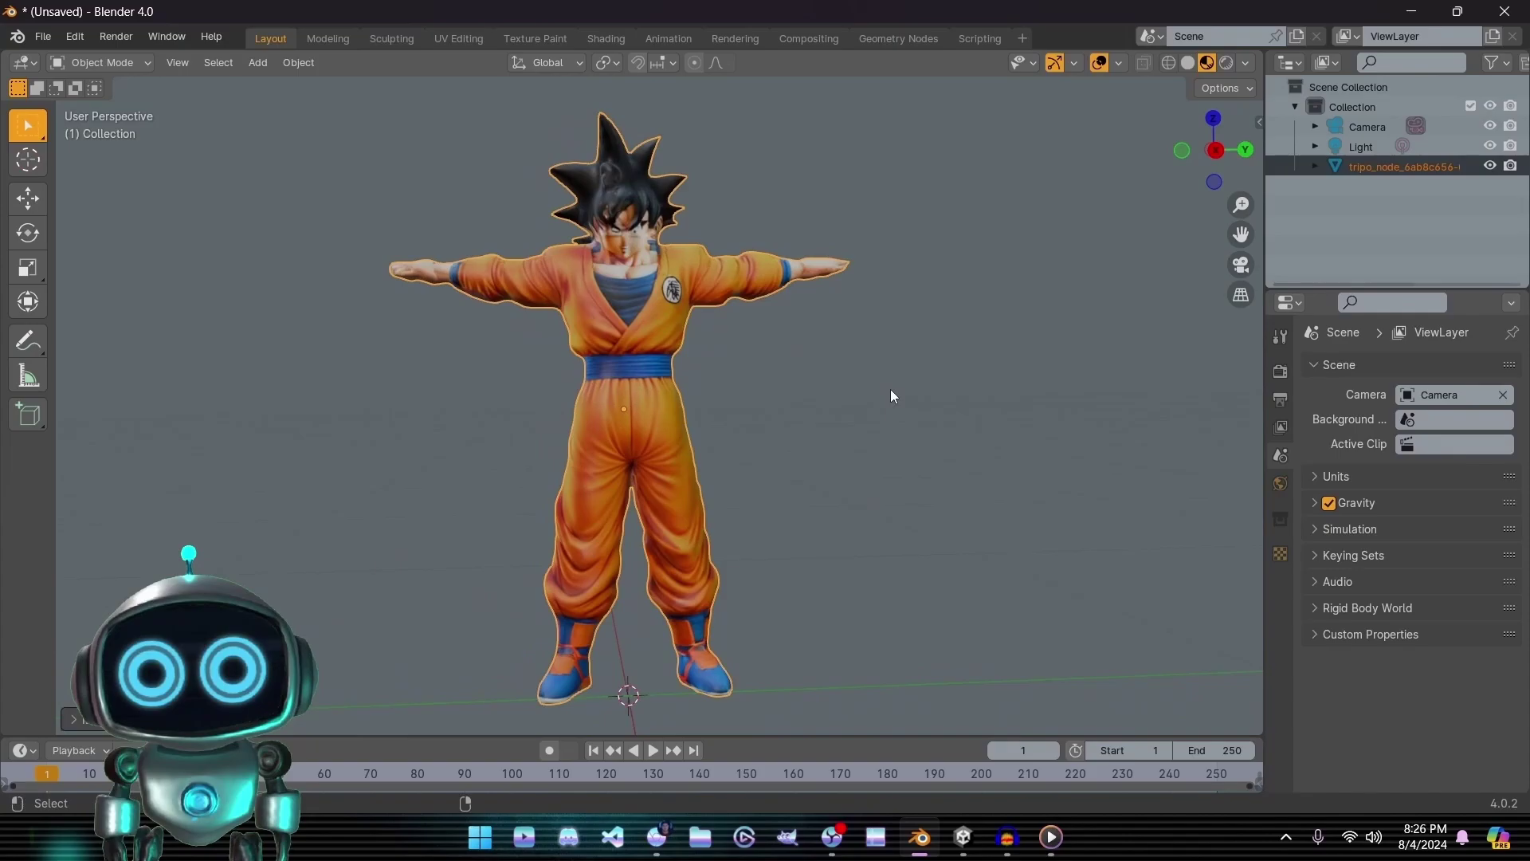